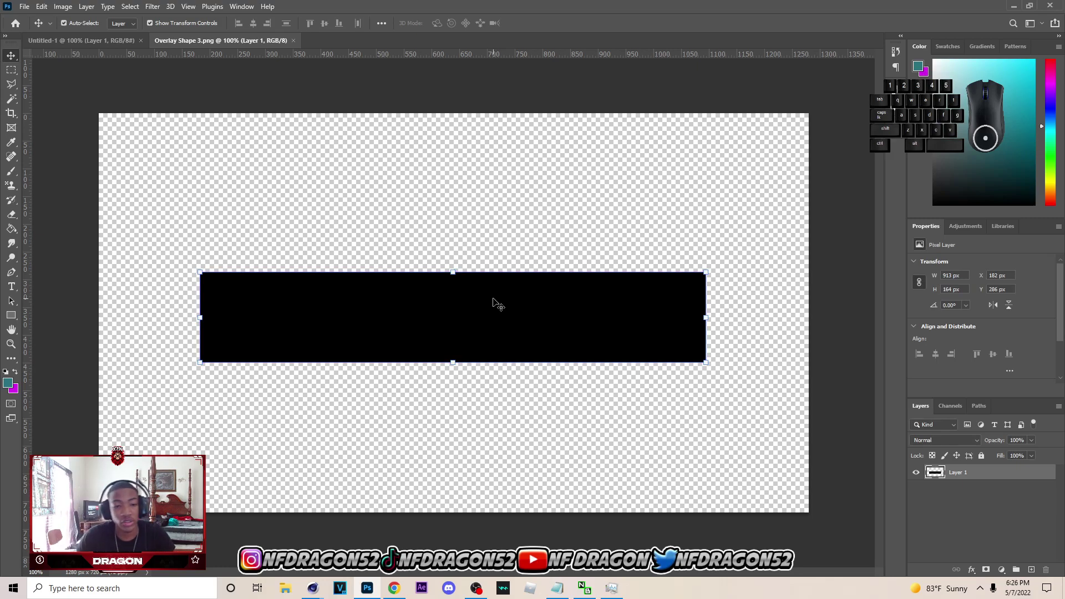
- Copy the black bar from Overlay Shape 3 into Untitled-1 as Layer 2, then switch to Cinema 4D
{"action": "left_click_drag", "start_coordinate": [104, 33], "coordinate": [300, 111]}
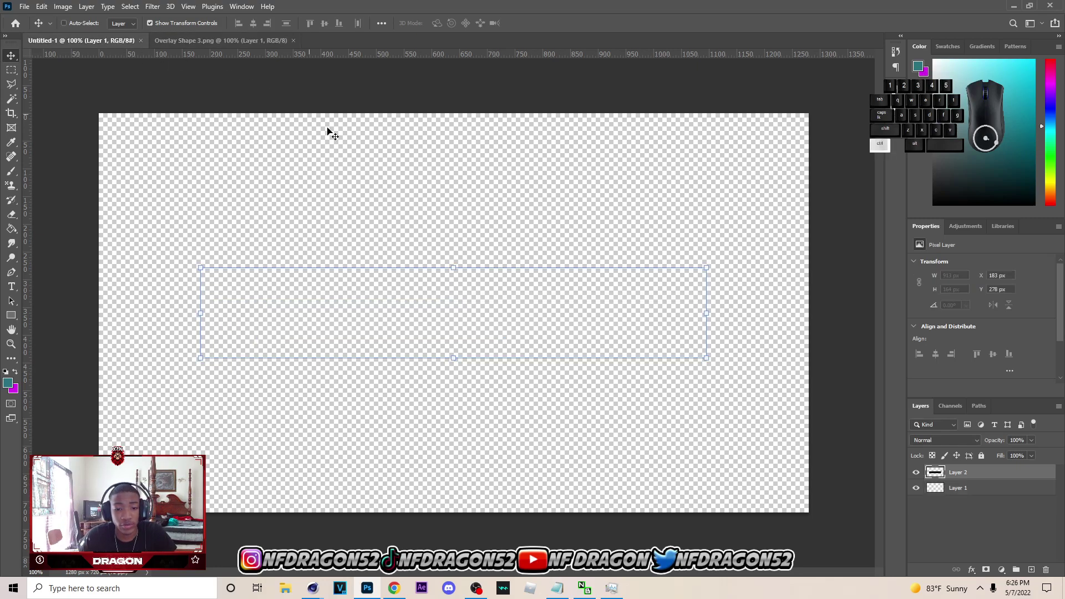
{"action": "mouse_move", "coordinate": [312, 588]}
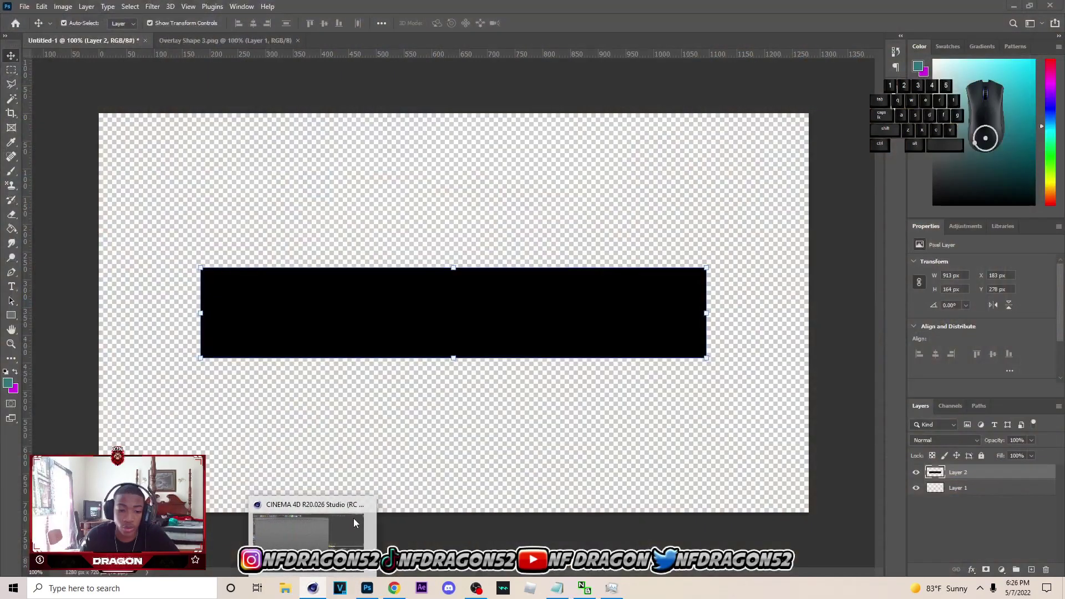
{"action": "left_click", "coordinate": [356, 522]}
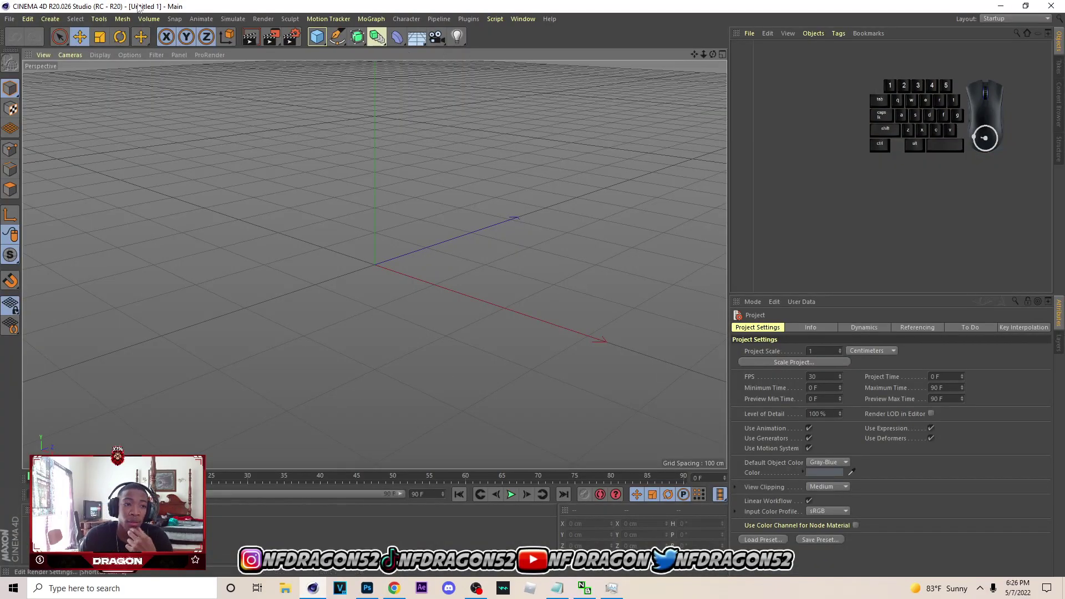
- Open the c4d template (1).c4d scene and select its MoText.1 object
{"action": "left_click", "coordinate": [9, 19]}
{"action": "left_click", "coordinate": [25, 37]}
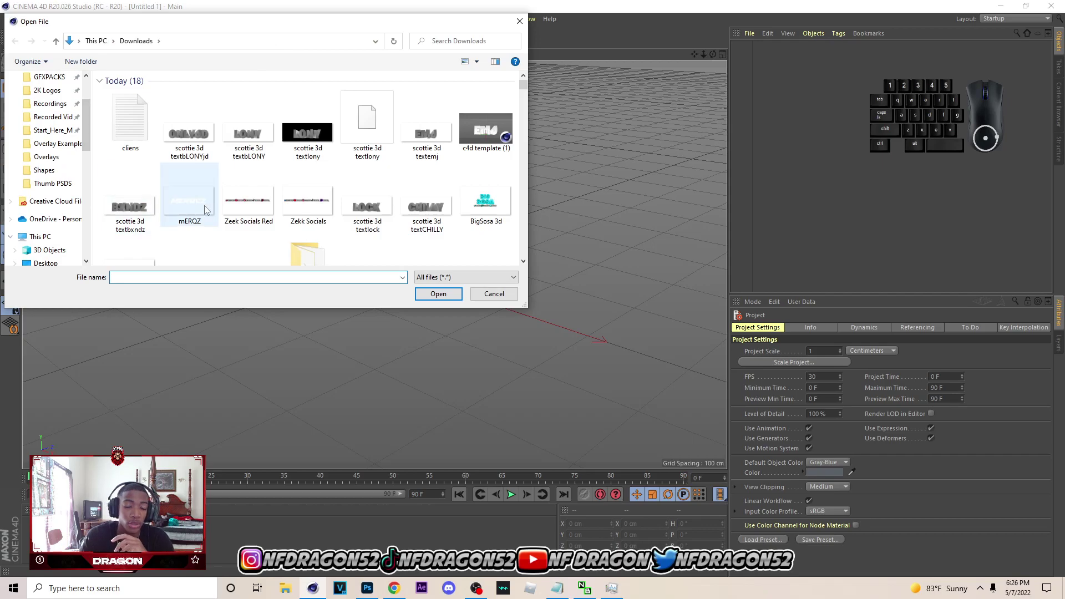
{"action": "left_click", "coordinate": [182, 278]}
{"action": "type", "text": "c4d"}
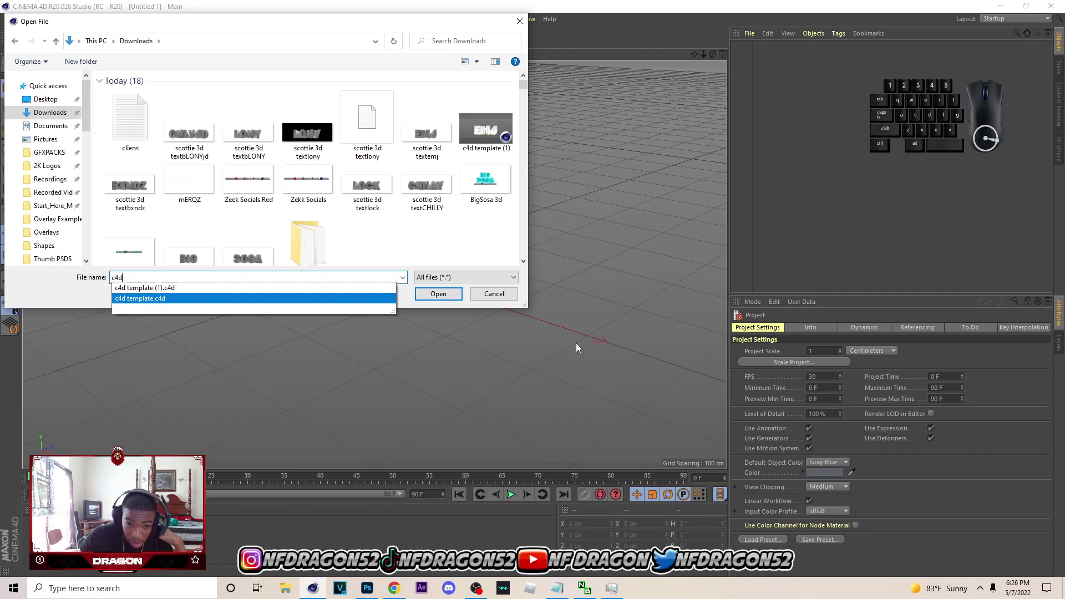
{"action": "left_click", "coordinate": [438, 294]}
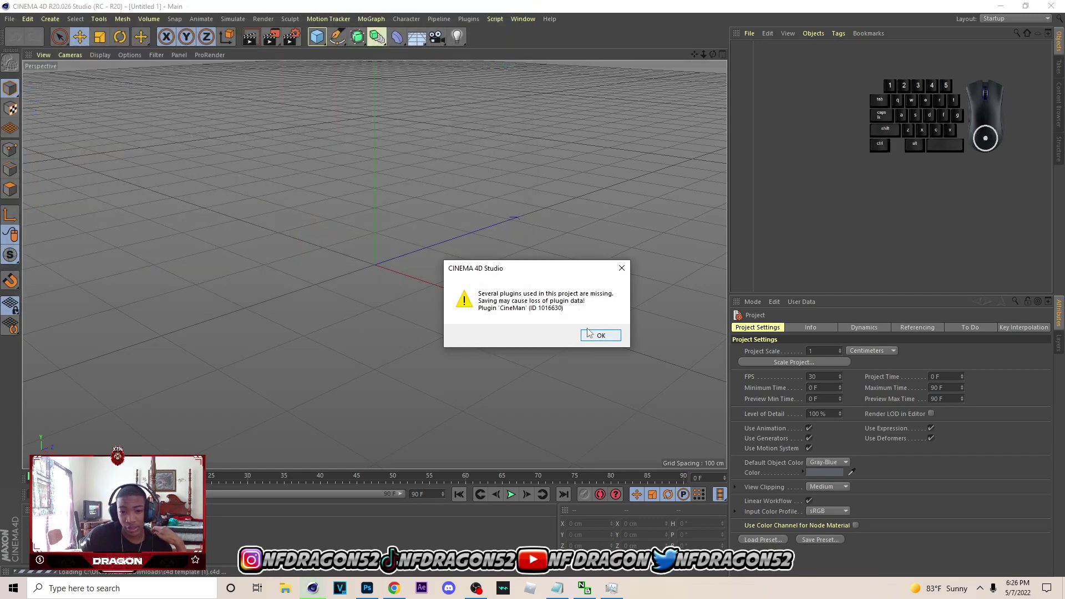
{"action": "left_click", "coordinate": [591, 336]}
{"action": "left_click", "coordinate": [768, 81]}
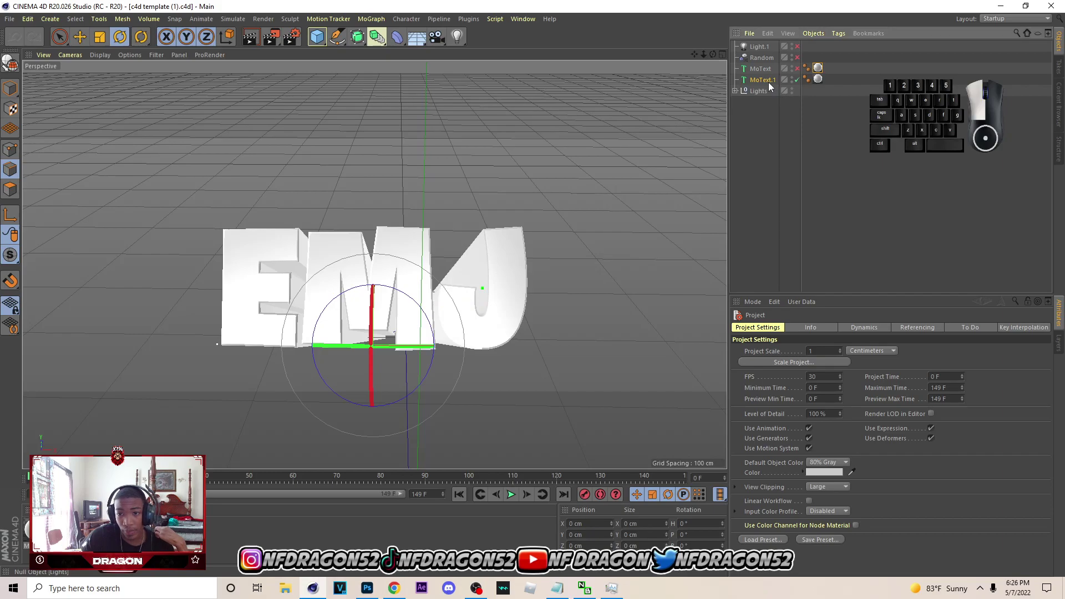
- Change the MoText text from EMJ to ONLYJD
{"action": "double_click", "coordinate": [859, 381]}
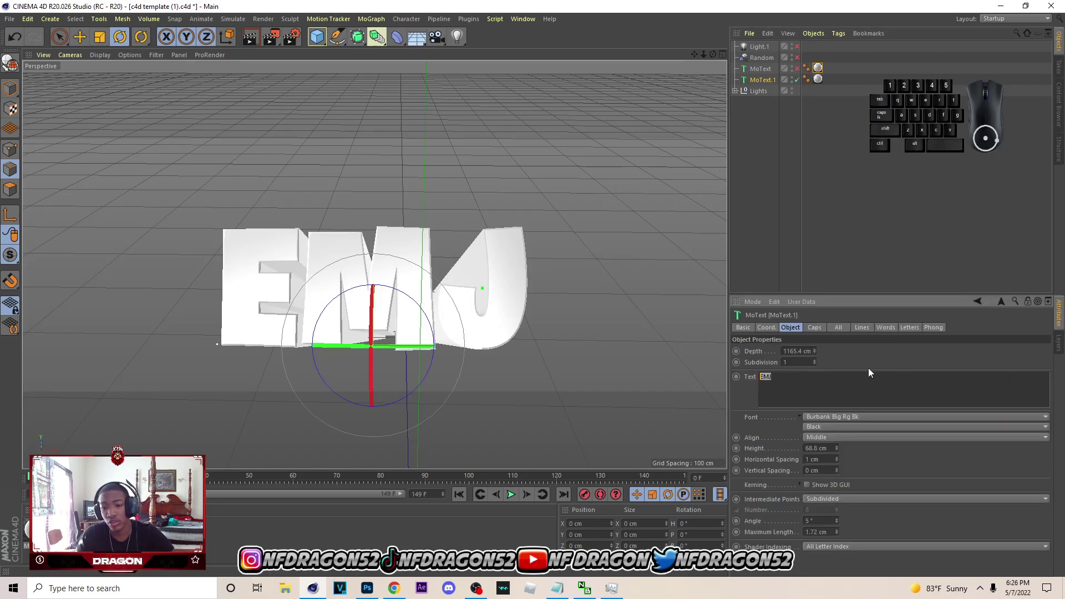
{"action": "left_click", "coordinate": [815, 383]}
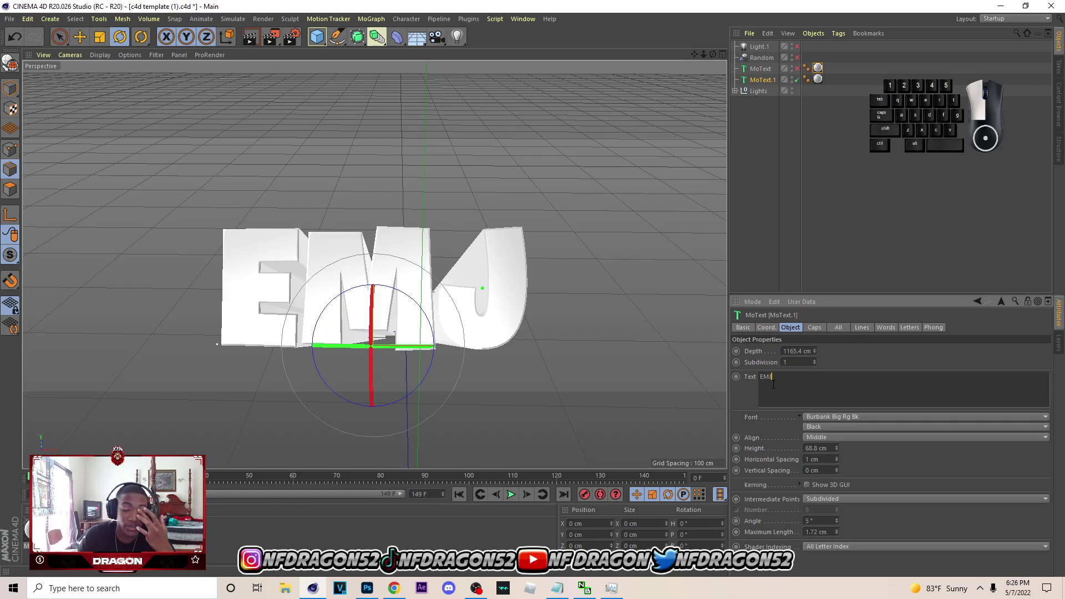
{"action": "type", "text": "ONLYJD"}
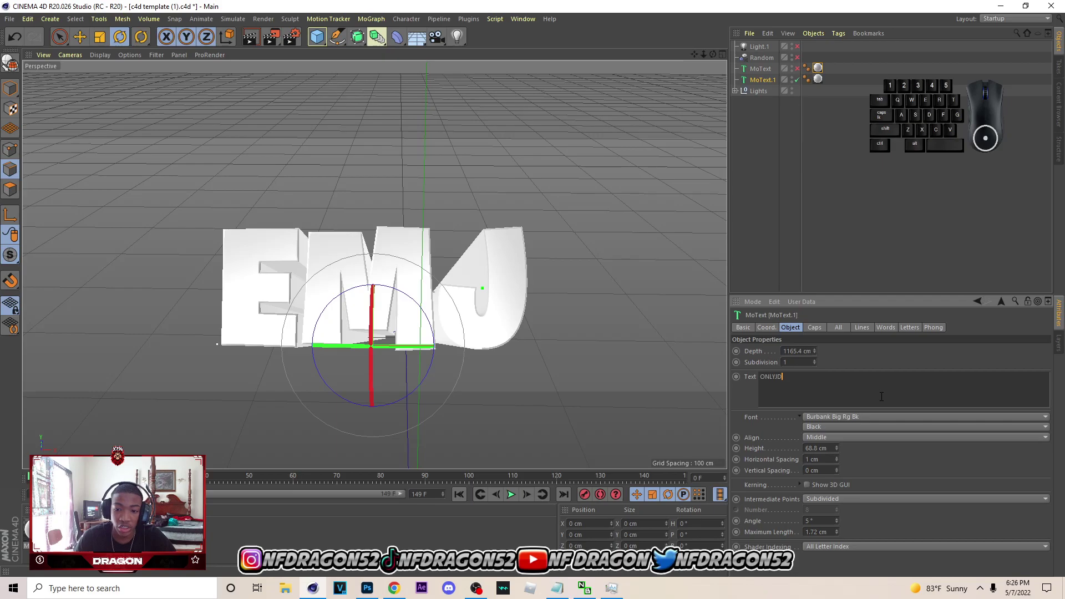
{"action": "left_click", "coordinate": [885, 368]}
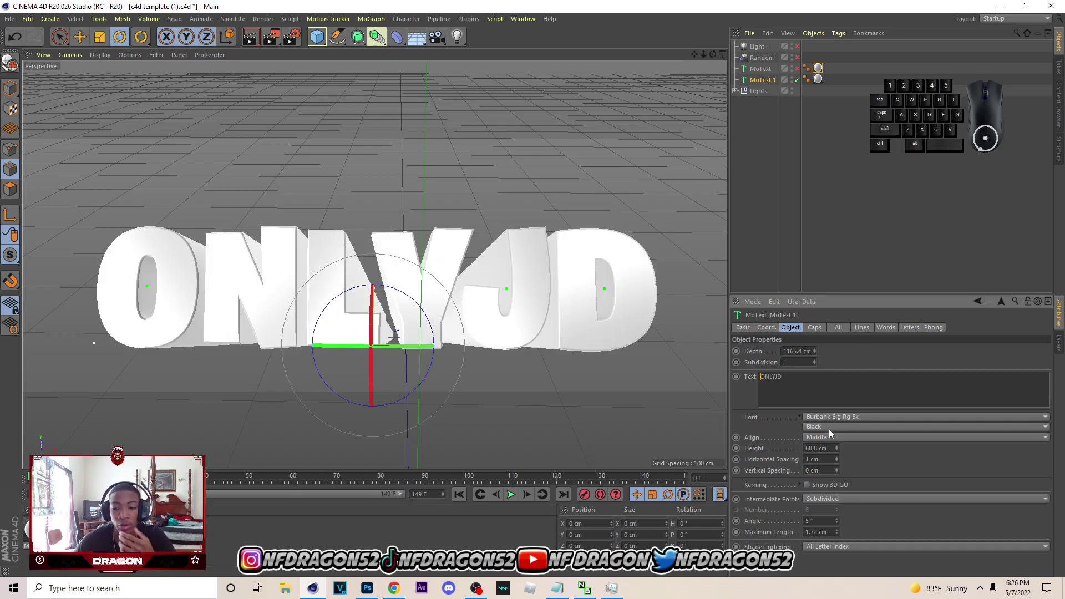
- Try the Third Rail - Demo font, then switch back to Burbank Big Rg Bk
{"action": "left_click", "coordinate": [855, 416]}
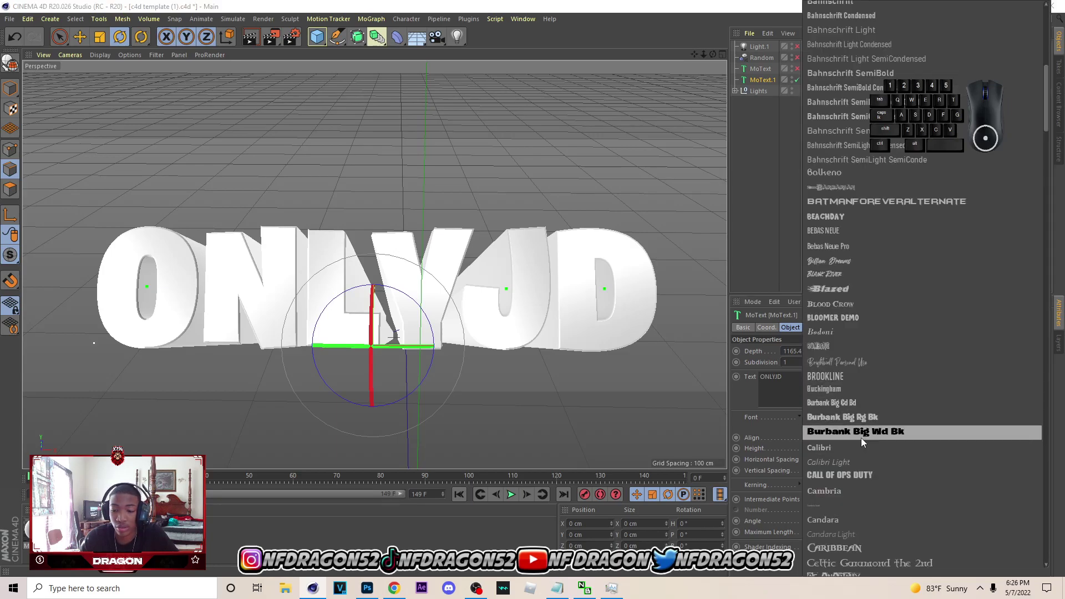
{"action": "scroll", "coordinate": [861, 438], "scroll_direction": "up", "scroll_amount": 10}
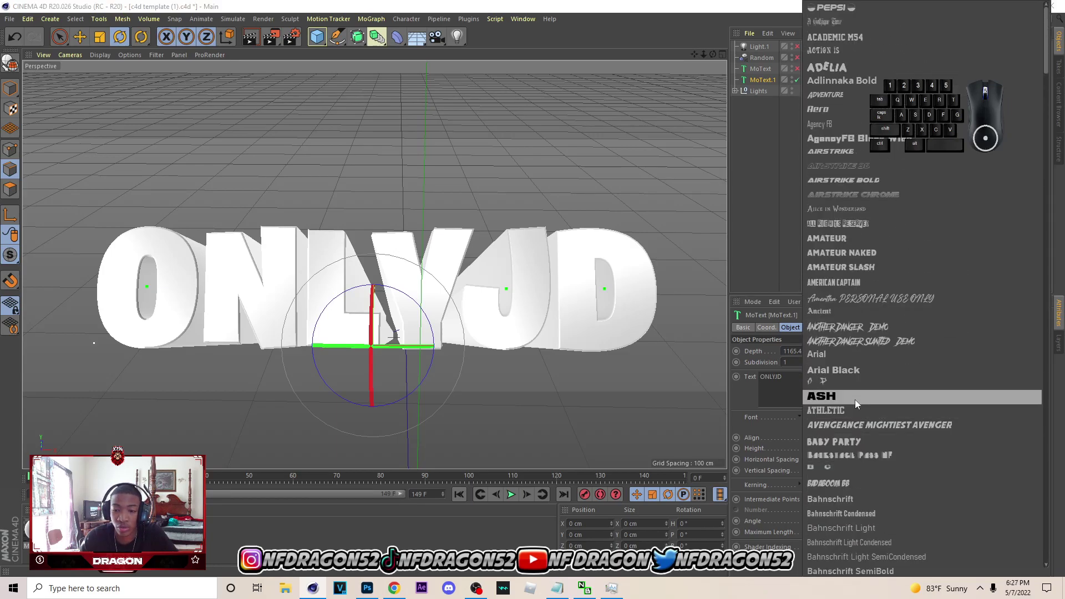
{"action": "scroll", "coordinate": [855, 399], "scroll_direction": "down", "scroll_amount": 15}
{"action": "scroll", "coordinate": [876, 521], "scroll_direction": "down", "scroll_amount": 15}
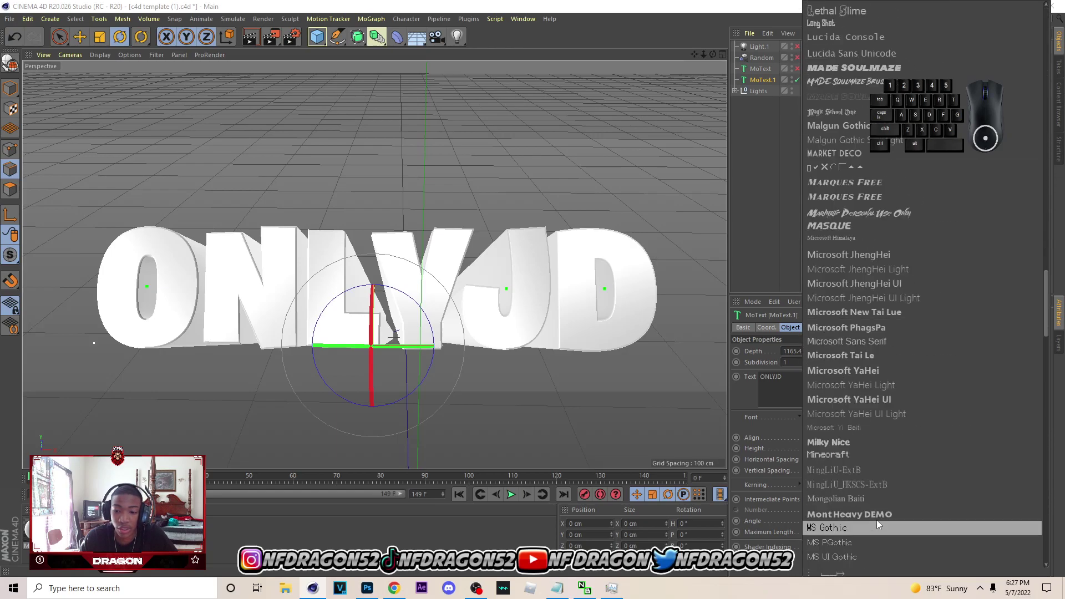
{"action": "scroll", "coordinate": [876, 505], "scroll_direction": "down", "scroll_amount": 12}
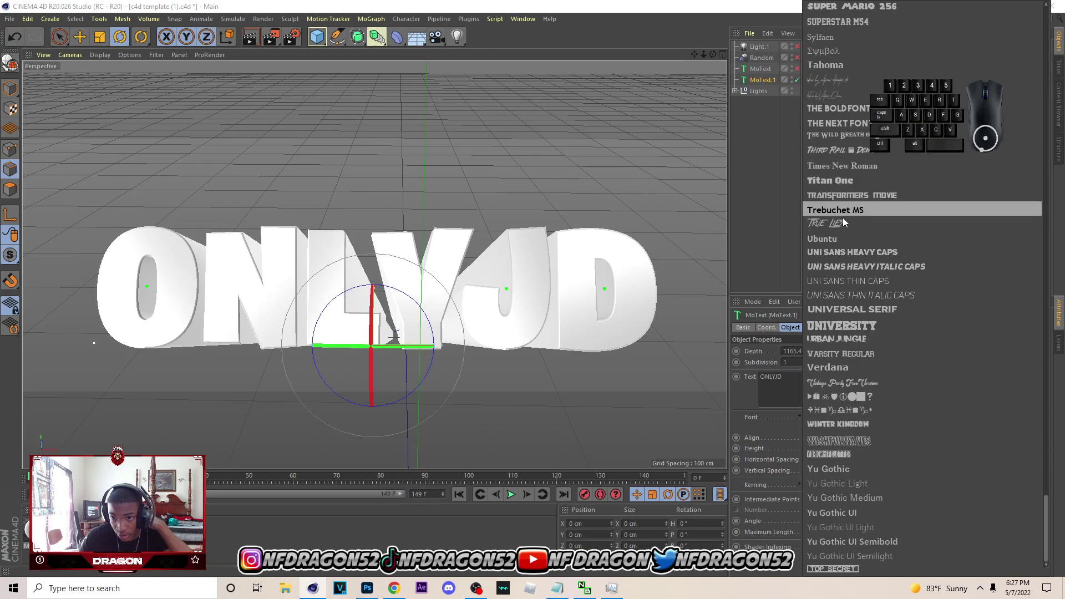
{"action": "left_click", "coordinate": [835, 149]}
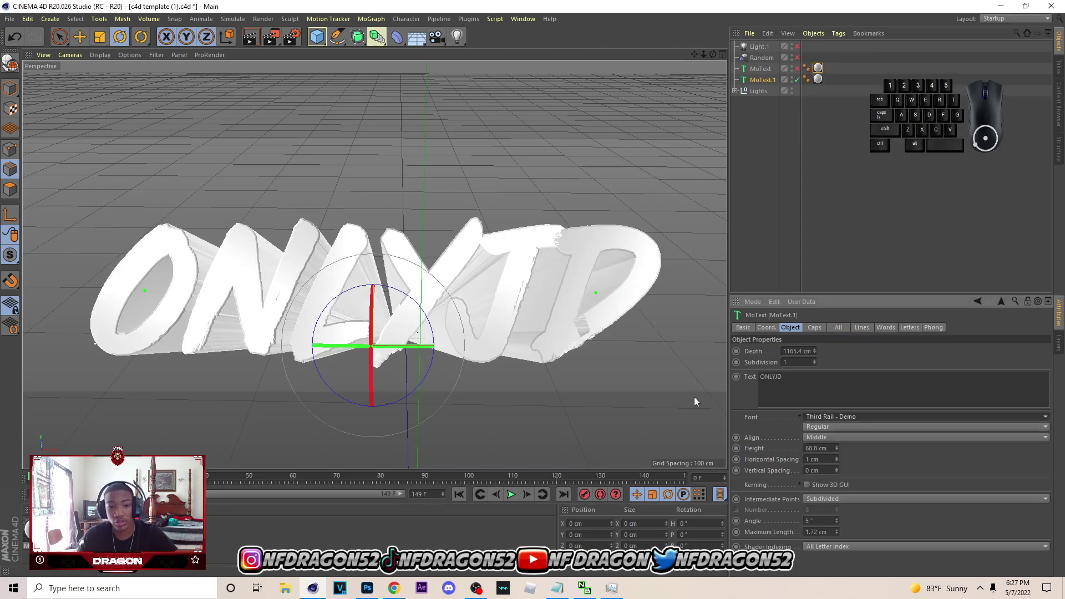
{"action": "left_click", "coordinate": [843, 415]}
{"action": "scroll", "coordinate": [849, 419], "scroll_direction": "up", "scroll_amount": 20}
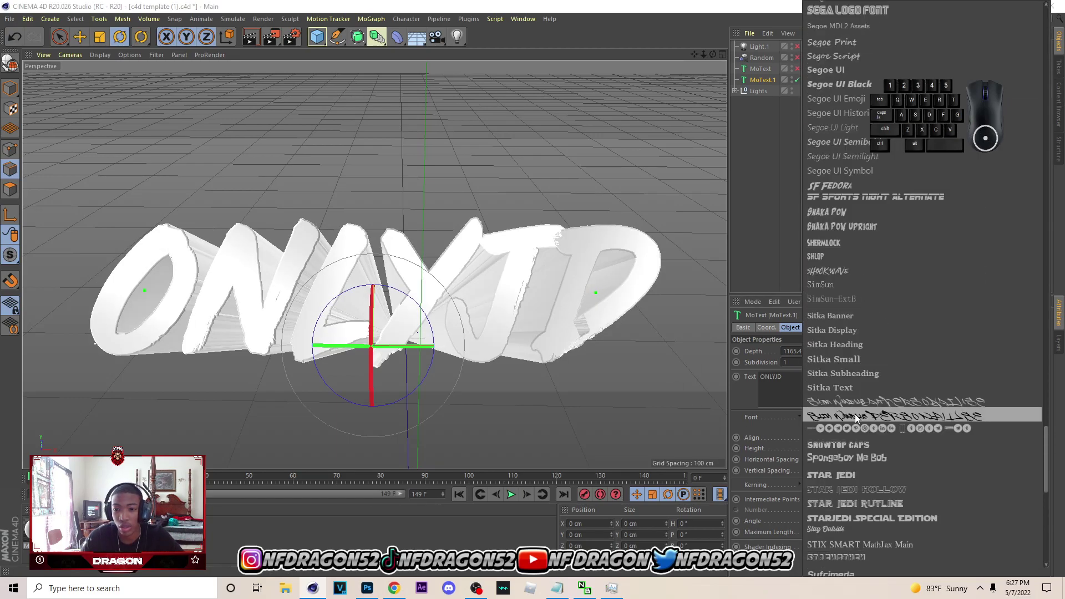
{"action": "scroll", "coordinate": [838, 427], "scroll_direction": "up", "scroll_amount": 20}
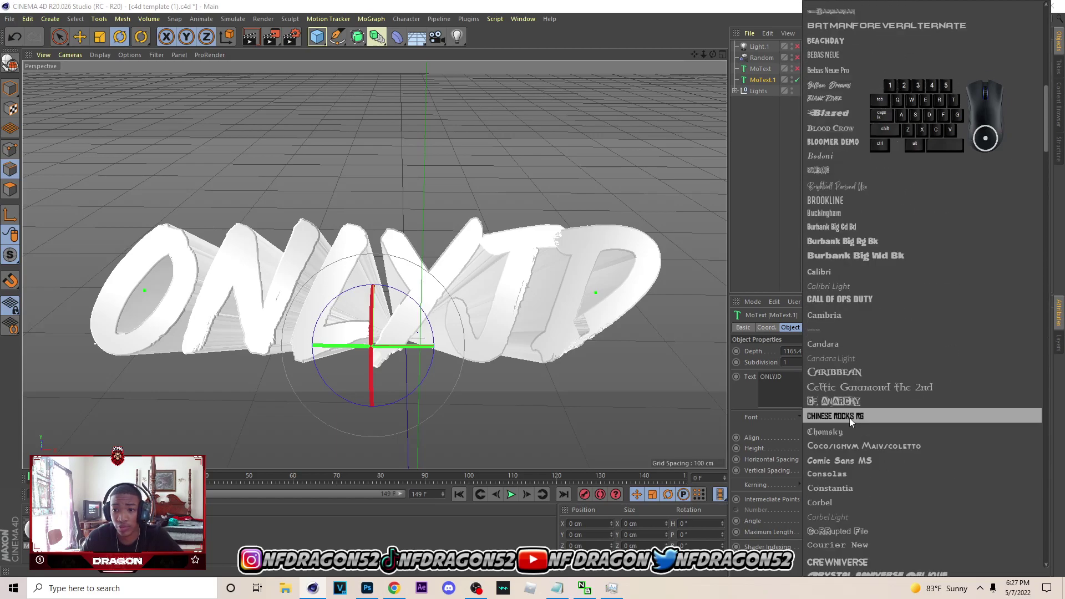
{"action": "scroll", "coordinate": [859, 417], "scroll_direction": "down", "scroll_amount": 3}
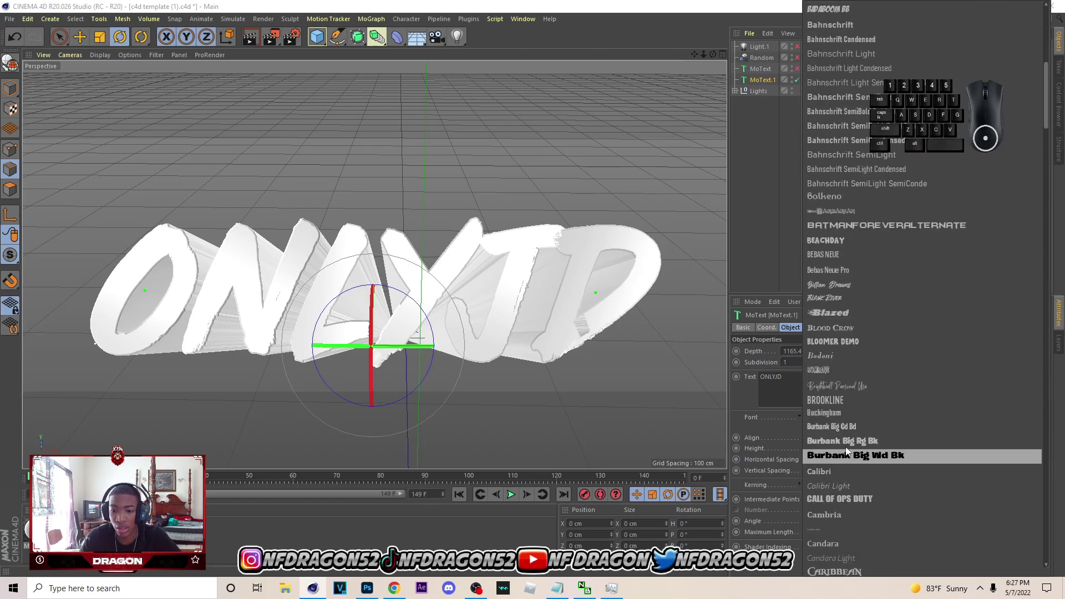
{"action": "left_click", "coordinate": [850, 442]}
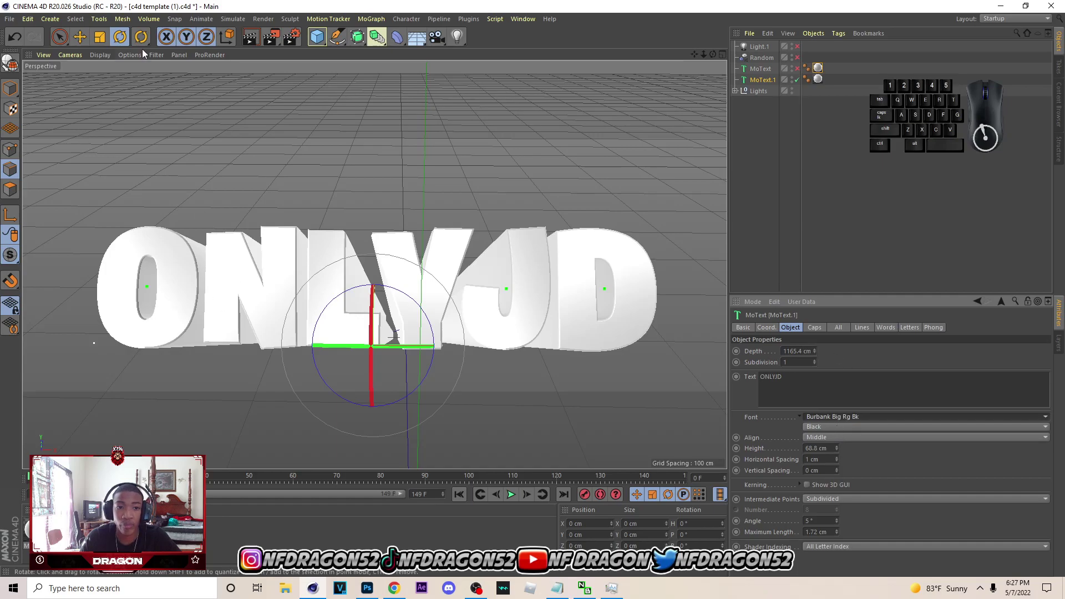
- Set the render output to PNG saved as 'scottie 3d textonlyjd'
{"action": "left_click", "coordinate": [289, 39]}
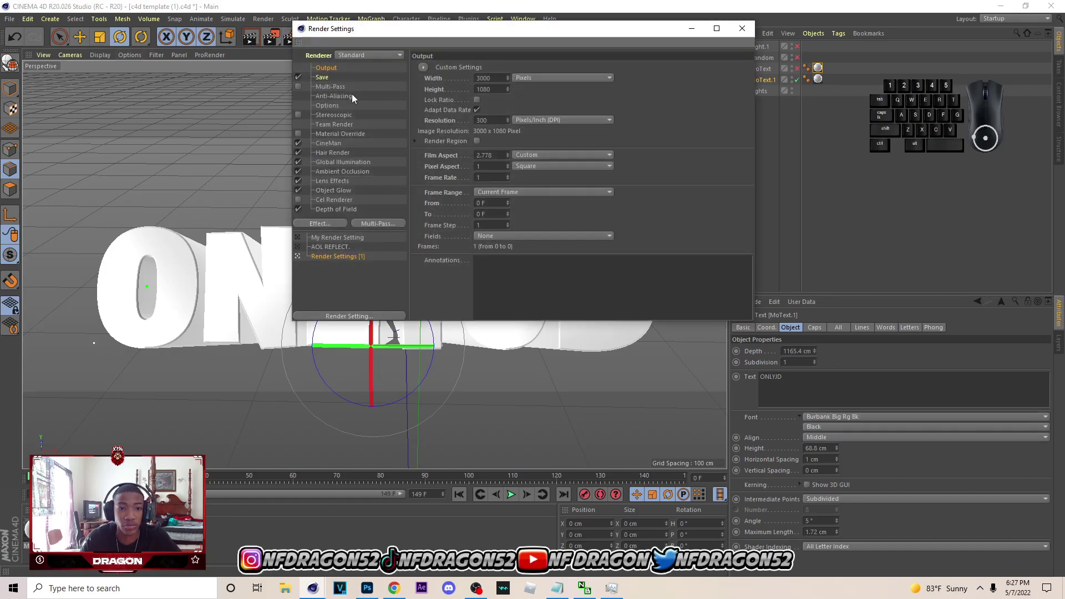
{"action": "left_click", "coordinate": [323, 77]}
{"action": "left_click", "coordinate": [536, 99]}
{"action": "left_click", "coordinate": [567, 98]}
{"action": "left_click", "coordinate": [610, 87]}
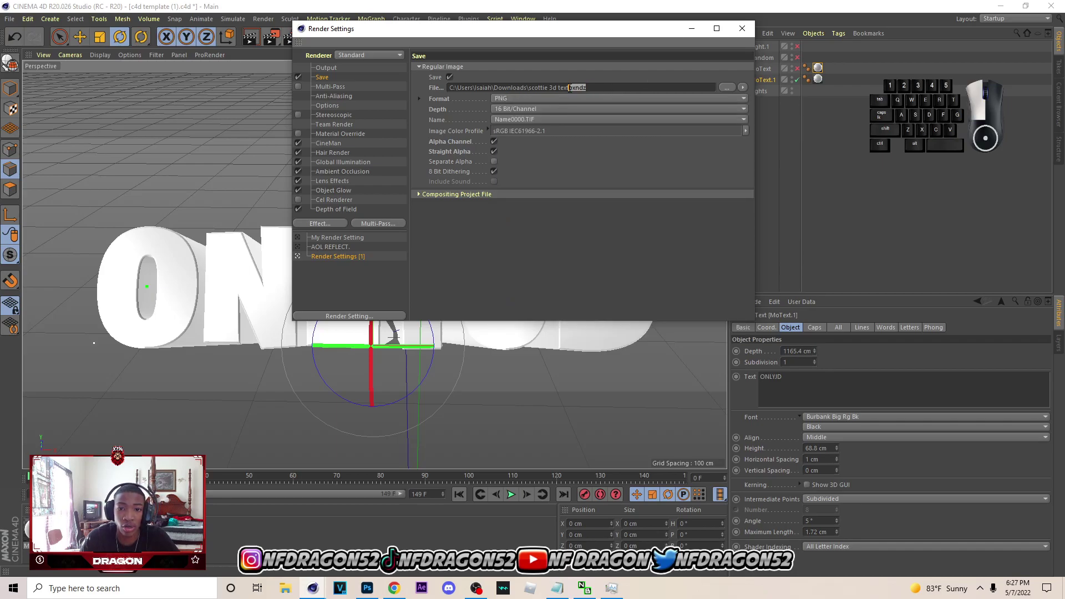
{"action": "key", "text": "Caps_Lock"}
{"action": "type", "text": "o"}
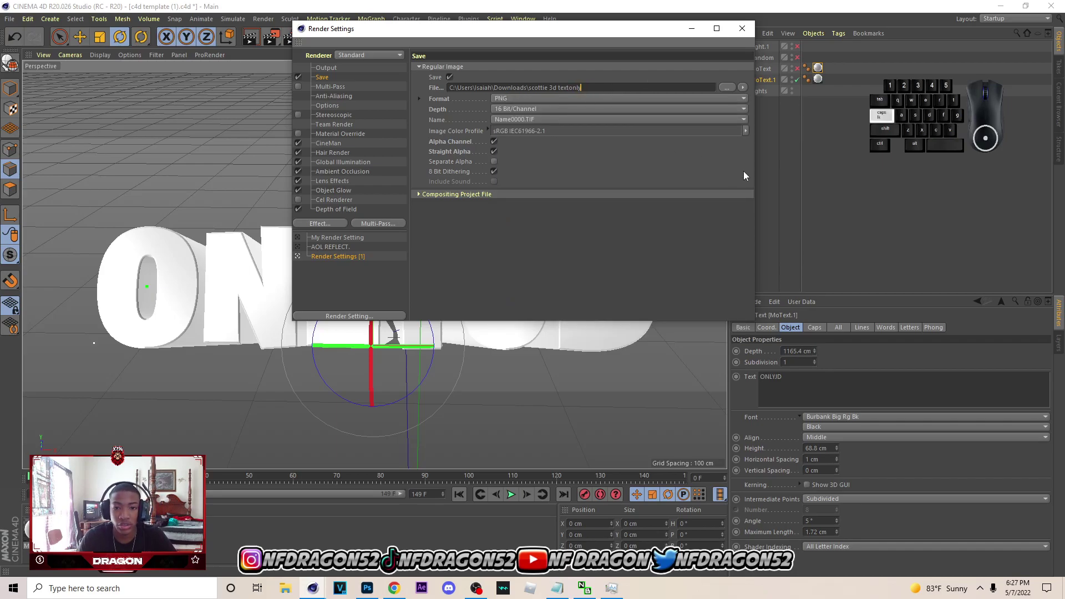
{"action": "left_click", "coordinate": [728, 88]}
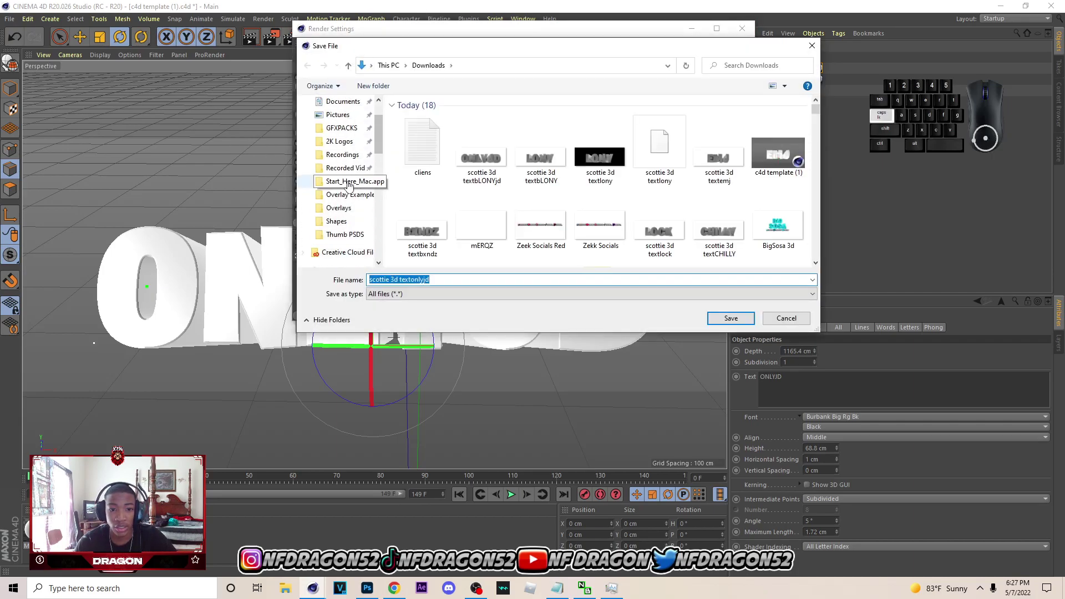
{"action": "left_click", "coordinate": [738, 321]}
- Render the ONLYJD text to the Picture Viewer
{"action": "left_click", "coordinate": [741, 29]}
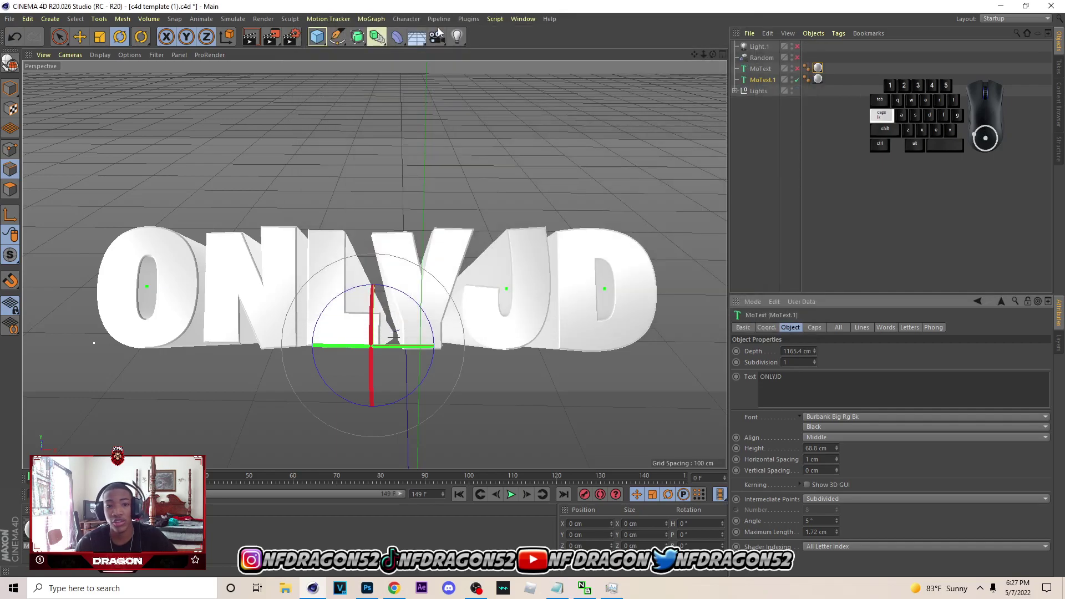
{"action": "left_click", "coordinate": [271, 39]}
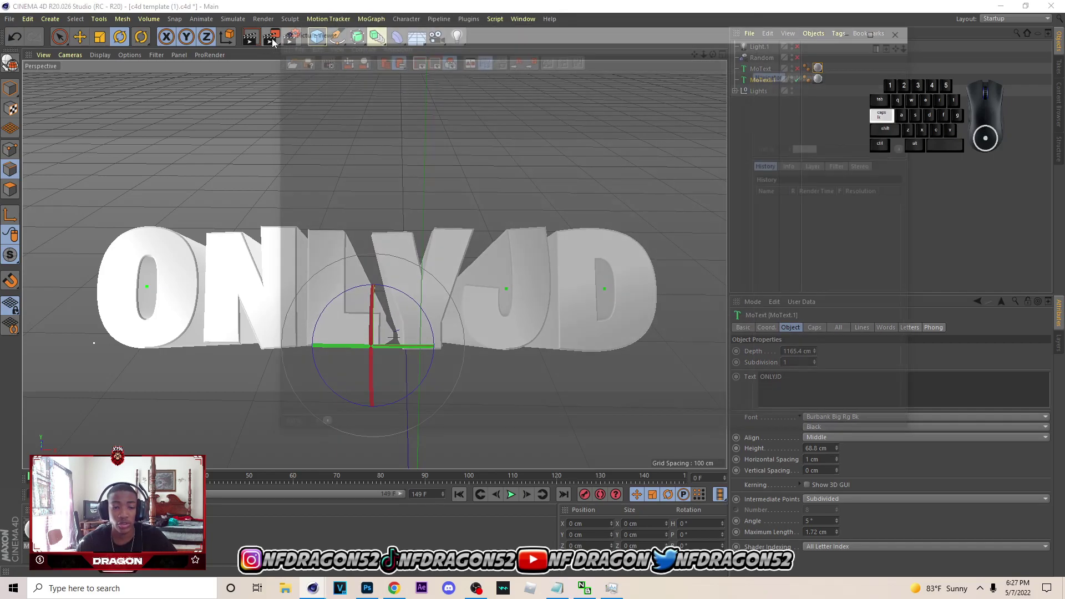
{"action": "scroll", "coordinate": [604, 281], "scroll_direction": "down", "scroll_amount": 5}
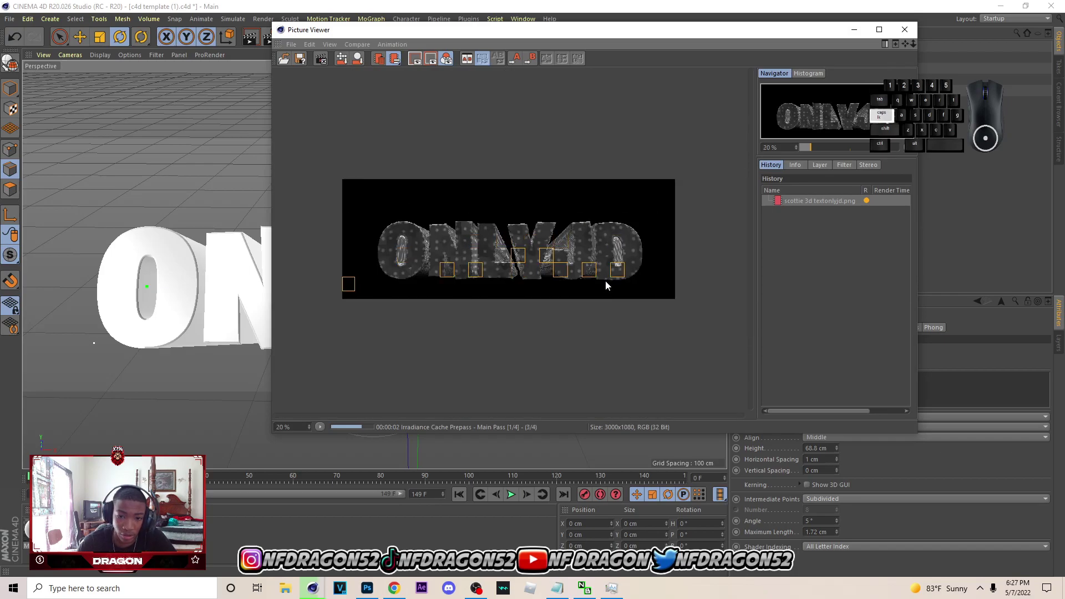
- Back in Photoshop, open the scottie 3d textonlyjd PNG from Downloads
{"action": "left_click", "coordinate": [368, 589]}
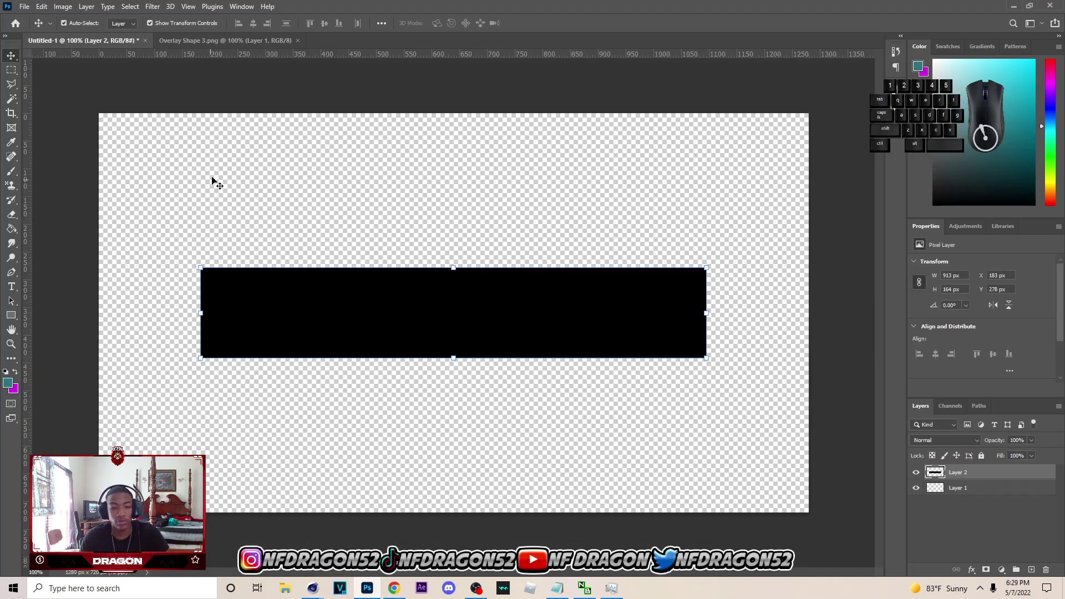
{"action": "left_click", "coordinate": [25, 7]}
{"action": "left_click", "coordinate": [34, 32]}
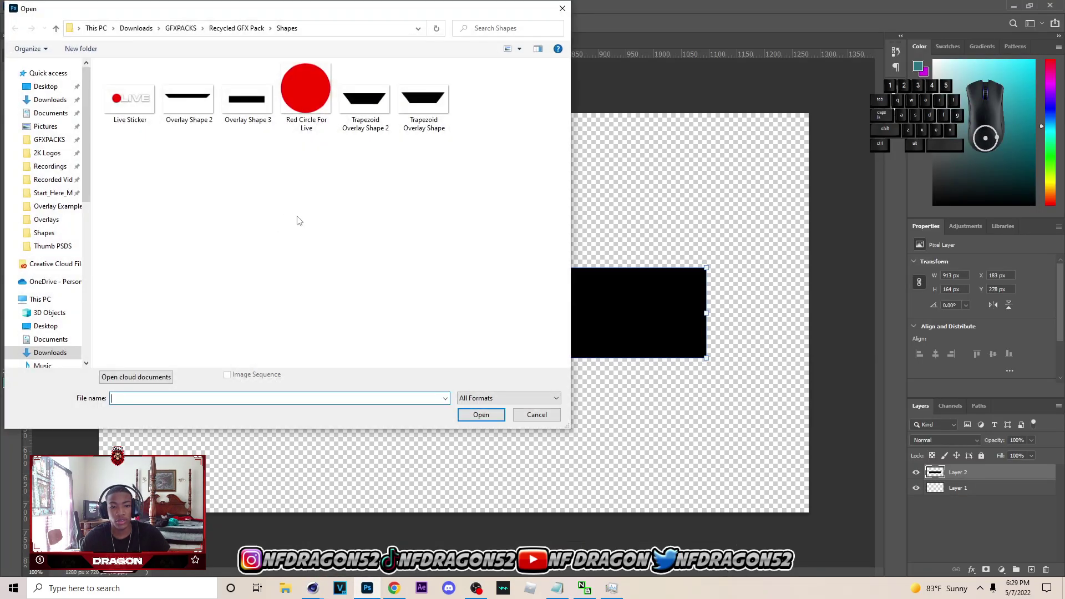
{"action": "left_click", "coordinate": [51, 102]}
{"action": "scroll", "coordinate": [129, 166], "scroll_direction": "down", "scroll_amount": 15}
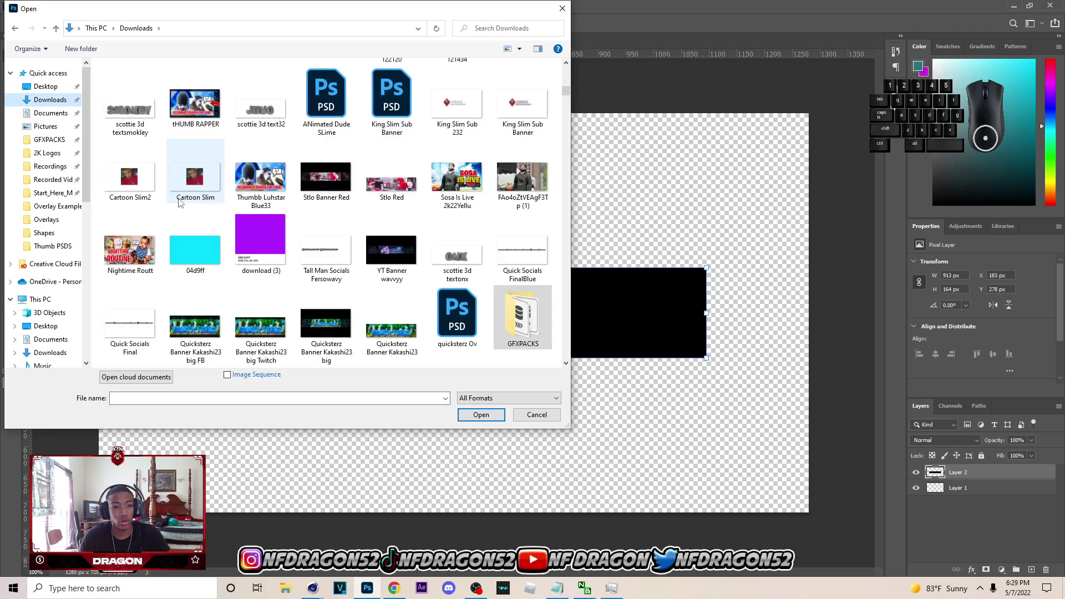
{"action": "left_click_drag", "start_coordinate": [566, 81], "coordinate": [566, 65]}
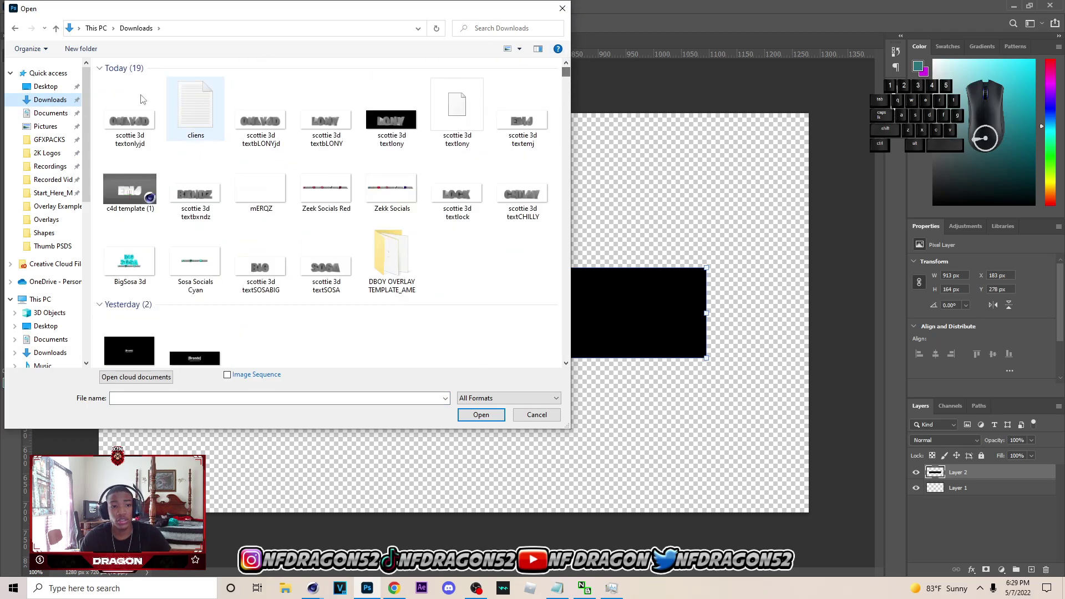
{"action": "left_click", "coordinate": [143, 119]}
{"action": "left_click", "coordinate": [480, 416]}
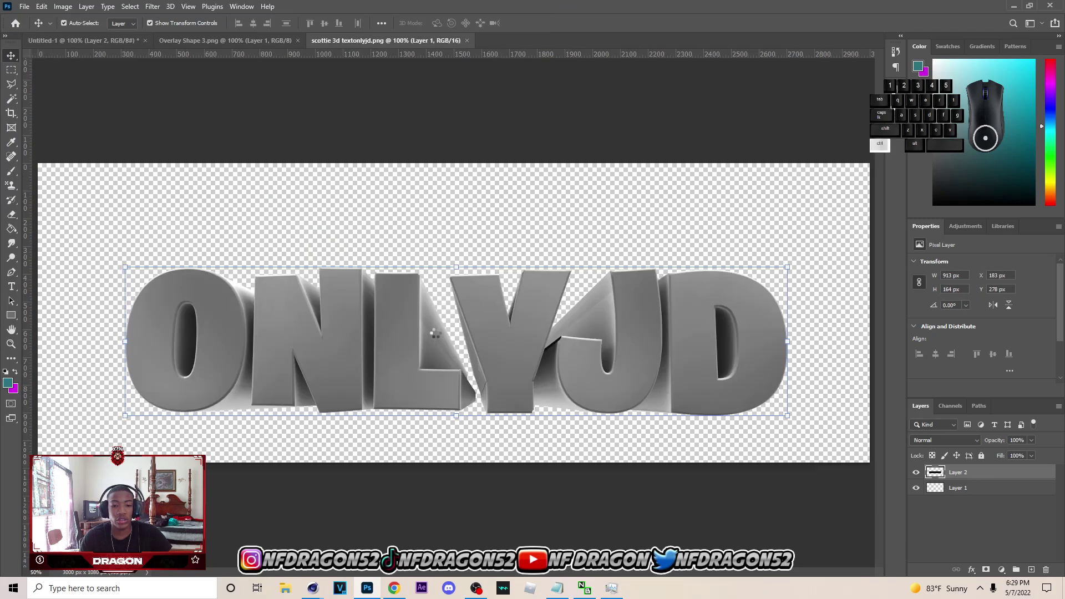
- Paste the ONLYJD text into Untitled-1 and scale it to sit centred on the black bar
{"action": "key", "text": "ctrl+v"}
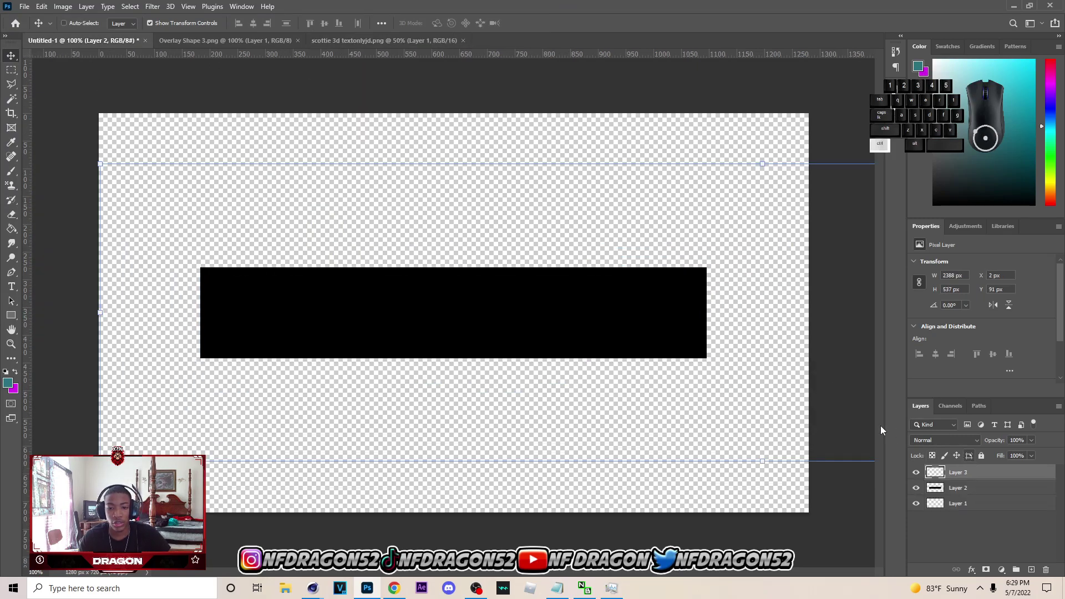
{"action": "left_click_drag", "start_coordinate": [693, 270], "coordinate": [598, 251]}
{"action": "left_click", "coordinate": [644, 154]}
{"action": "left_click_drag", "start_coordinate": [643, 156], "coordinate": [642, 366]}
{"action": "left_click_drag", "start_coordinate": [684, 408], "coordinate": [495, 313]}
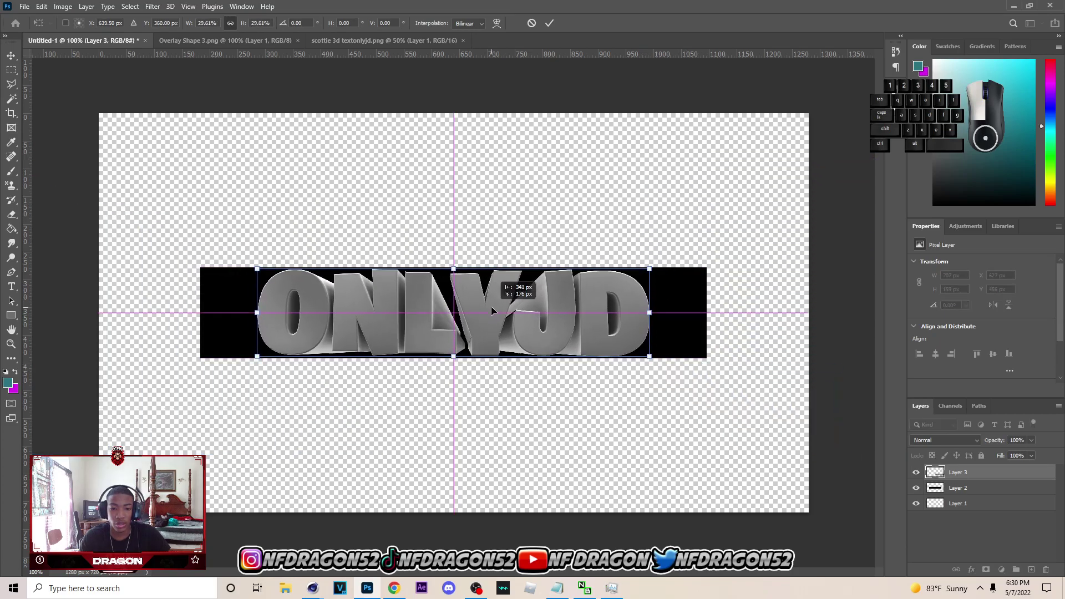
{"action": "left_click_drag", "start_coordinate": [583, 322], "coordinate": [638, 312]}
{"action": "left_click_drag", "start_coordinate": [593, 322], "coordinate": [603, 327]}
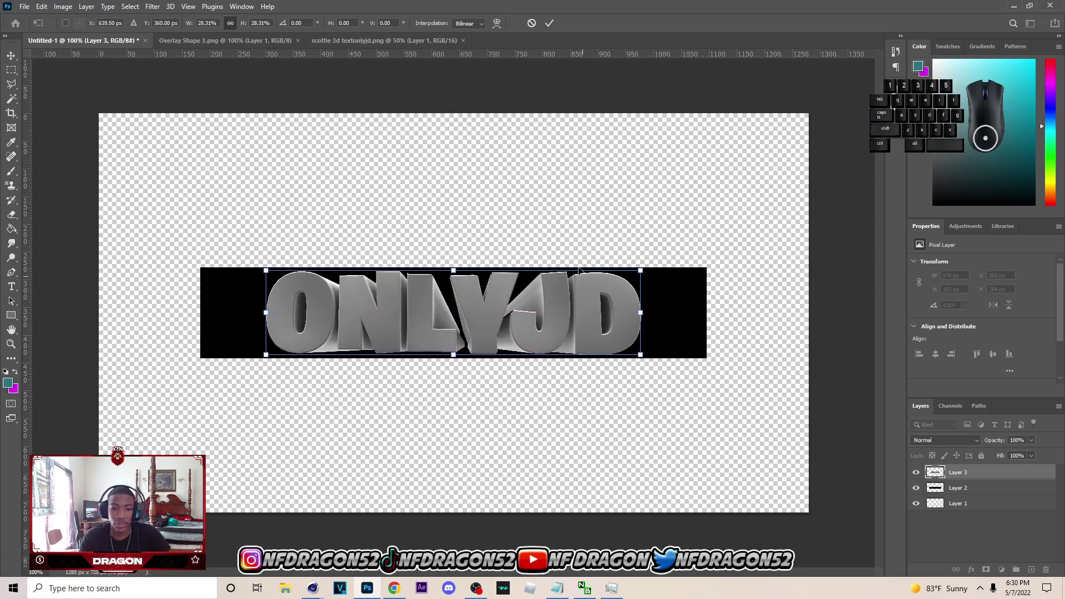
{"action": "left_click", "coordinate": [551, 23]}
- Resize the black bar to 1189 × 122 px, shorter and wider behind the text
{"action": "left_click", "coordinate": [655, 333]}
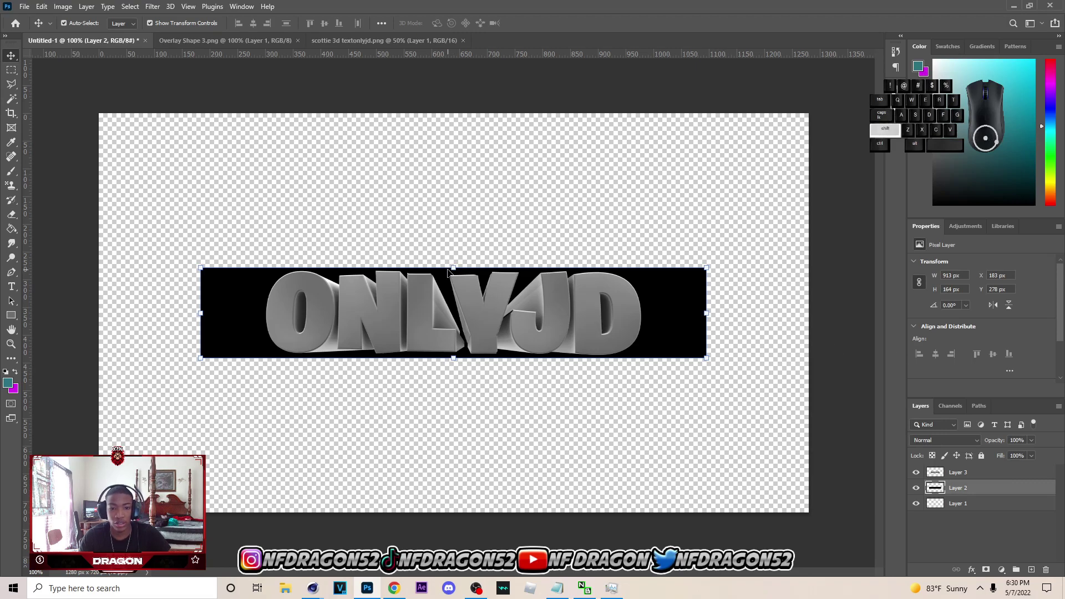
{"action": "mouse_move", "coordinate": [455, 270]}
{"action": "left_mouse_down"}
{"action": "mouse_move", "coordinate": [478, 286]}
{"action": "mouse_move", "coordinate": [472, 272]}
{"action": "mouse_move", "coordinate": [453, 280]}
{"action": "left_mouse_up"}
{"action": "mouse_move", "coordinate": [460, 293]}
{"action": "left_mouse_down"}
{"action": "mouse_move", "coordinate": [459, 283]}
{"action": "mouse_move", "coordinate": [459, 294]}
{"action": "left_mouse_up"}
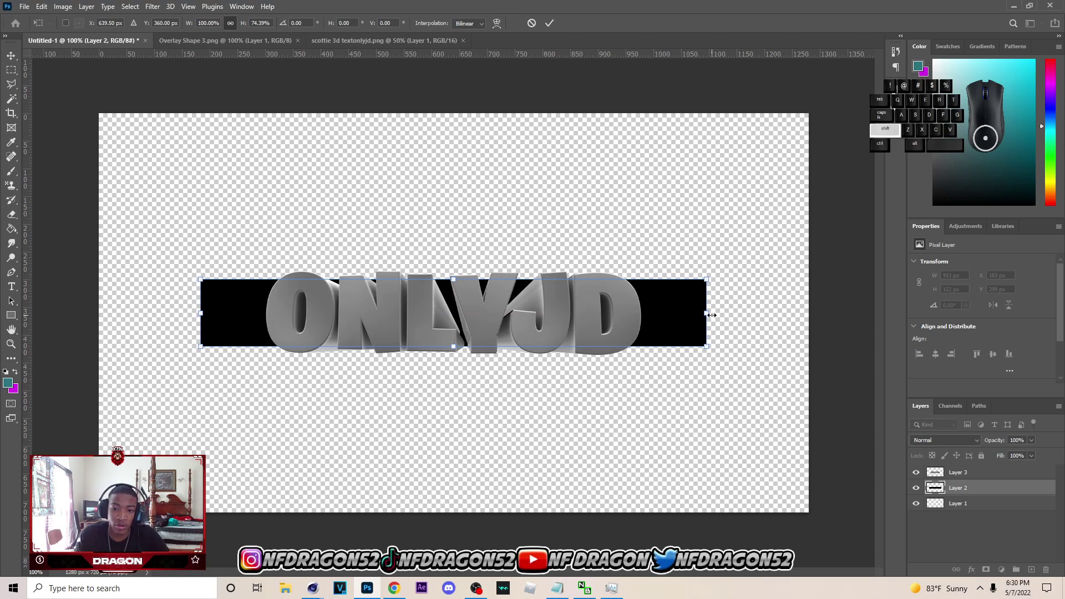
{"action": "left_click_drag", "start_coordinate": [709, 315], "coordinate": [761, 327]}
{"action": "left_click", "coordinate": [549, 23]}
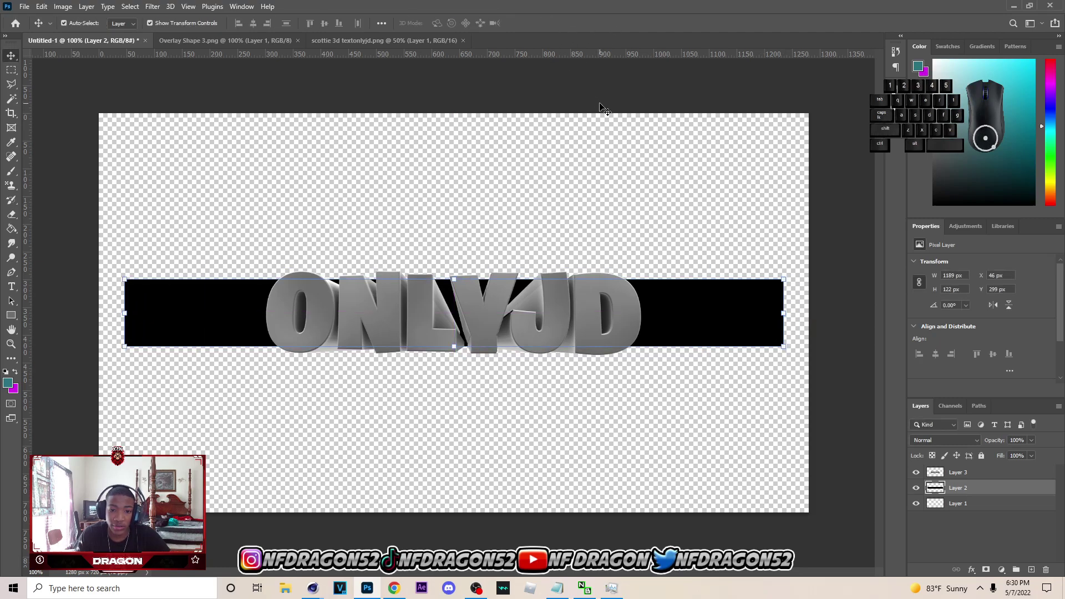
{"action": "left_click", "coordinate": [340, 186]}
- Lock the guides from the View menu
{"action": "left_click", "coordinate": [222, 7]}
{"action": "mouse_move", "coordinate": [232, 11]}
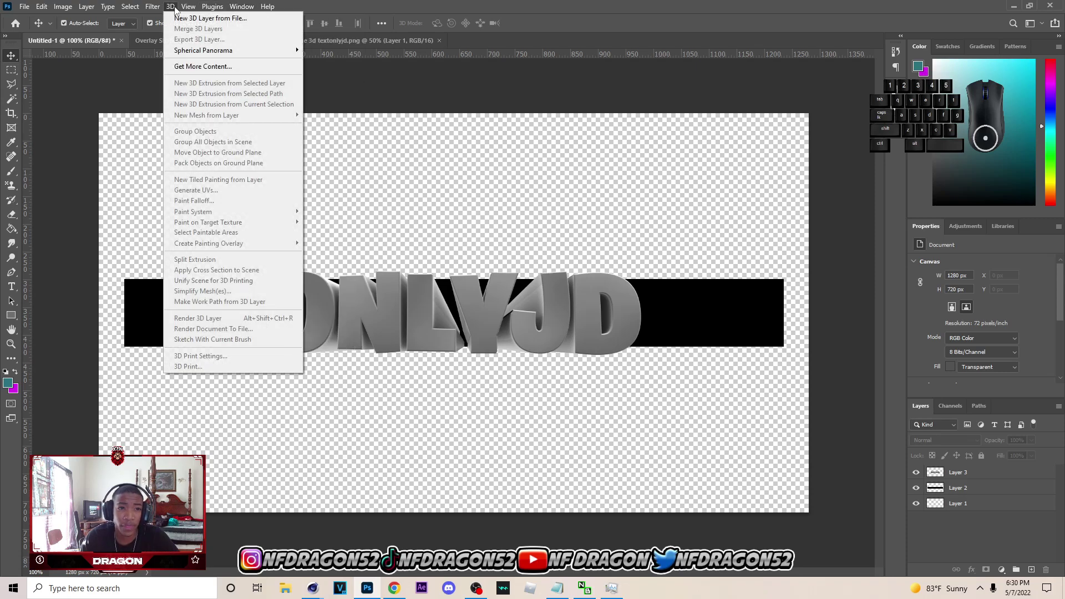
{"action": "mouse_move", "coordinate": [180, 9]}
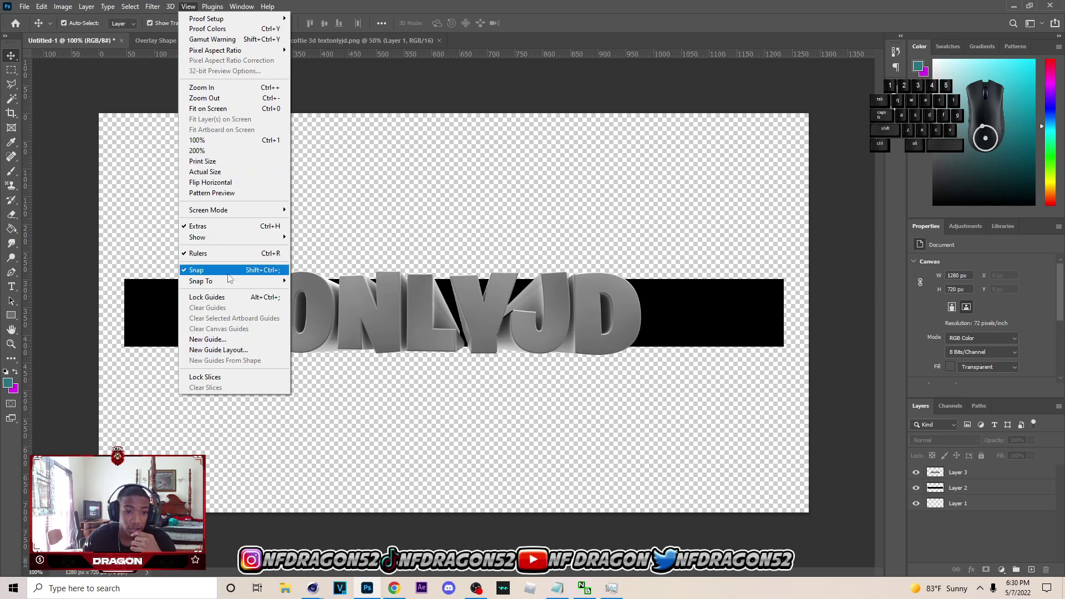
{"action": "left_click", "coordinate": [238, 298]}
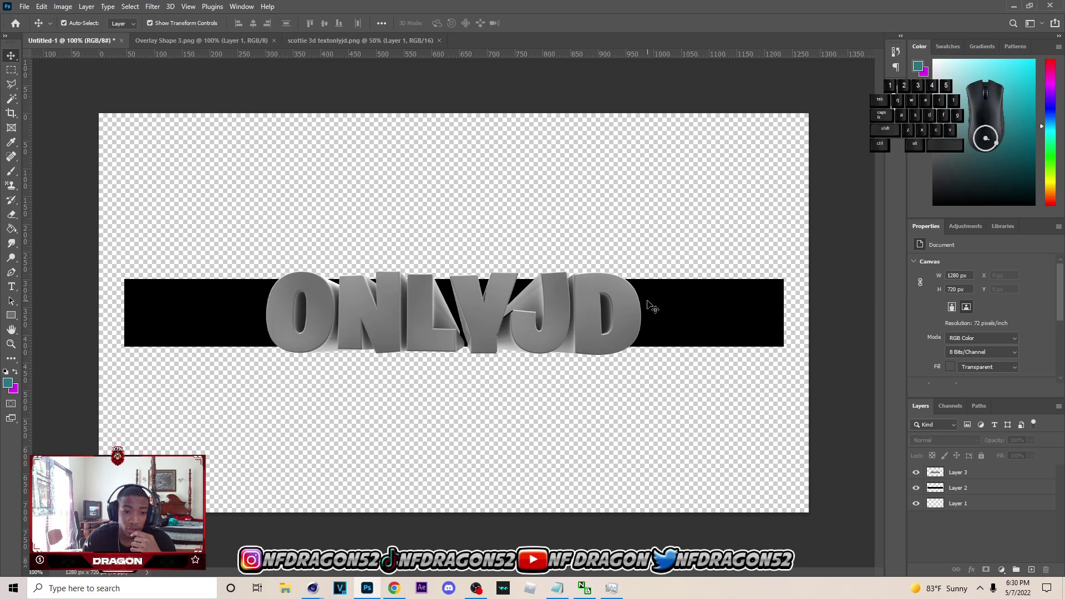
- Narrow the ONLYJD text layer to about 96% width on the bar
{"action": "left_click", "coordinate": [698, 285]}
{"action": "left_click", "coordinate": [628, 316]}
{"action": "mouse_move", "coordinate": [649, 316]}
{"action": "left_mouse_down"}
{"action": "mouse_move", "coordinate": [577, 303]}
{"action": "mouse_move", "coordinate": [622, 298]}
{"action": "mouse_move", "coordinate": [637, 313]}
{"action": "left_mouse_up"}
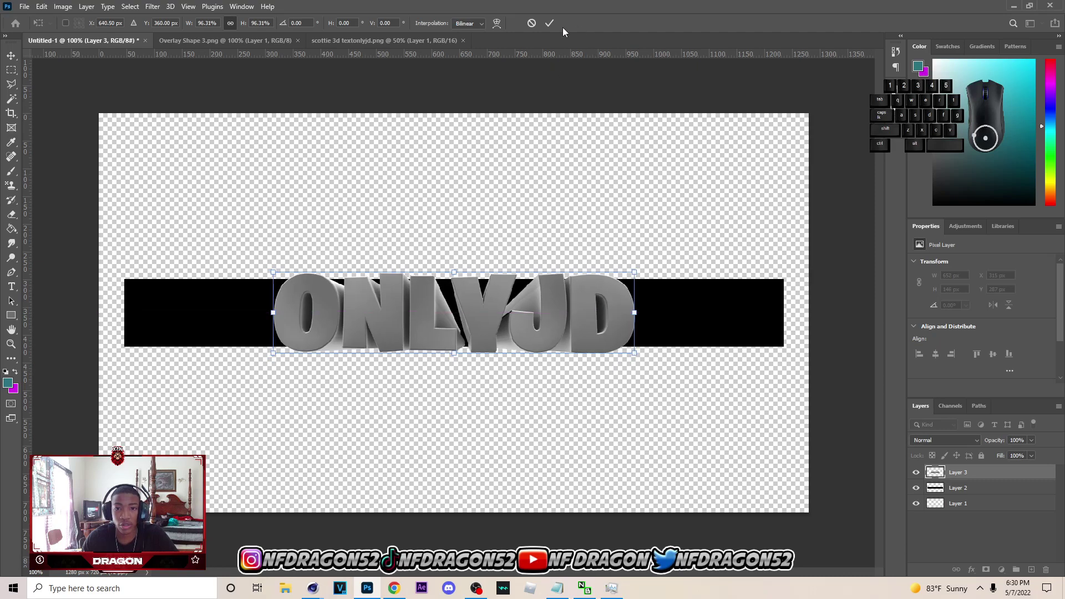
{"action": "left_click", "coordinate": [549, 23]}
{"action": "left_click", "coordinate": [508, 517]}
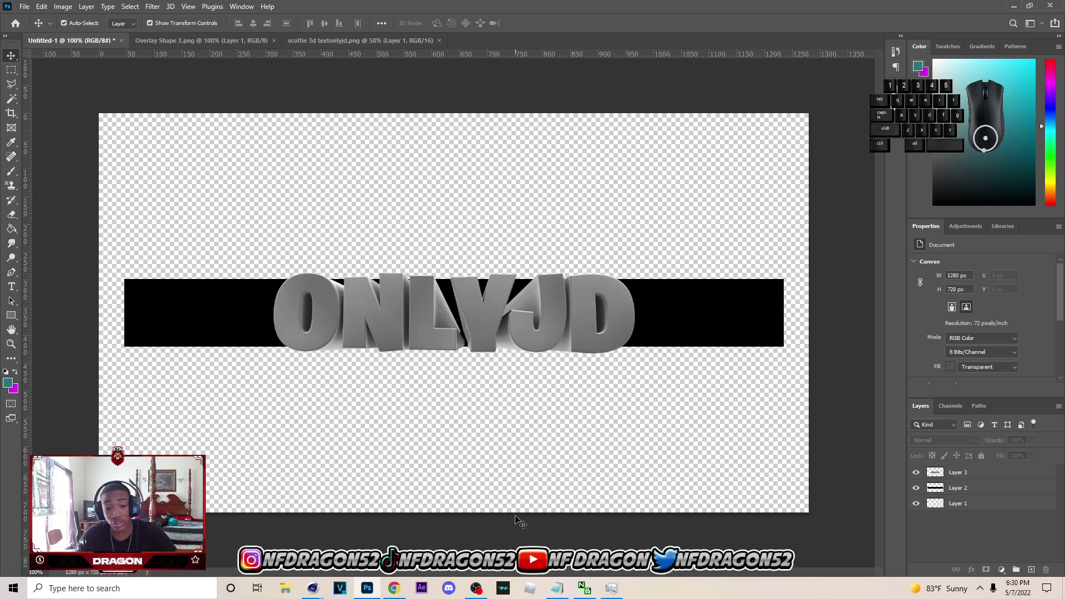
{"action": "left_click", "coordinate": [27, 6]}
- Open the instagram, snap, twitter and youtube logos from GFXPACKS > Recycled GFX Pack > 2K Logos
{"action": "left_click", "coordinate": [33, 29]}
{"action": "left_click", "coordinate": [49, 104]}
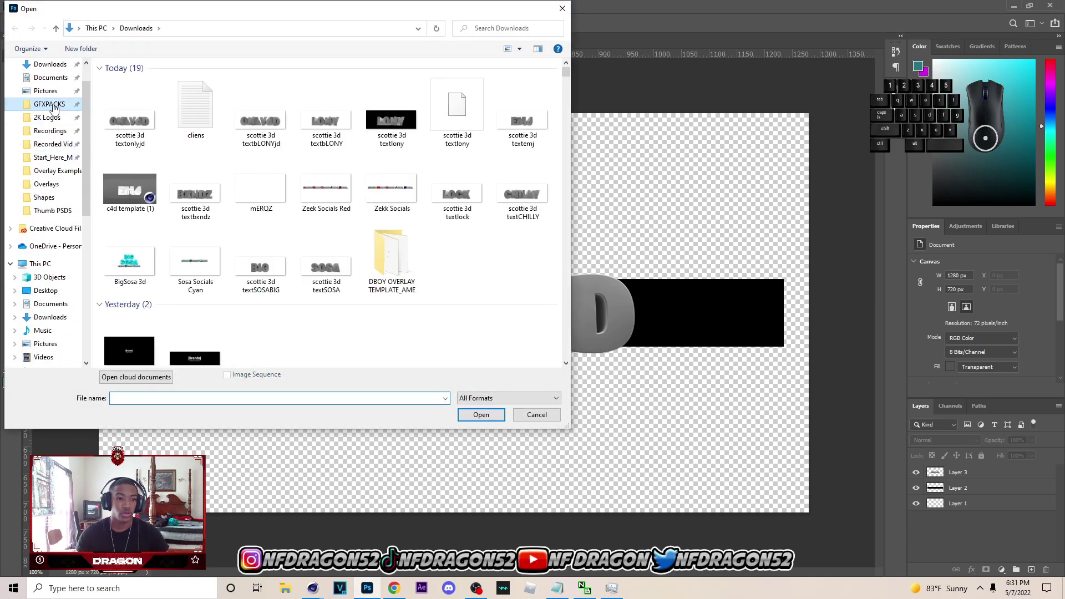
{"action": "double_click", "coordinate": [210, 164]}
{"action": "double_click", "coordinate": [130, 94]}
{"action": "scroll", "coordinate": [316, 250], "scroll_direction": "down", "scroll_amount": 5}
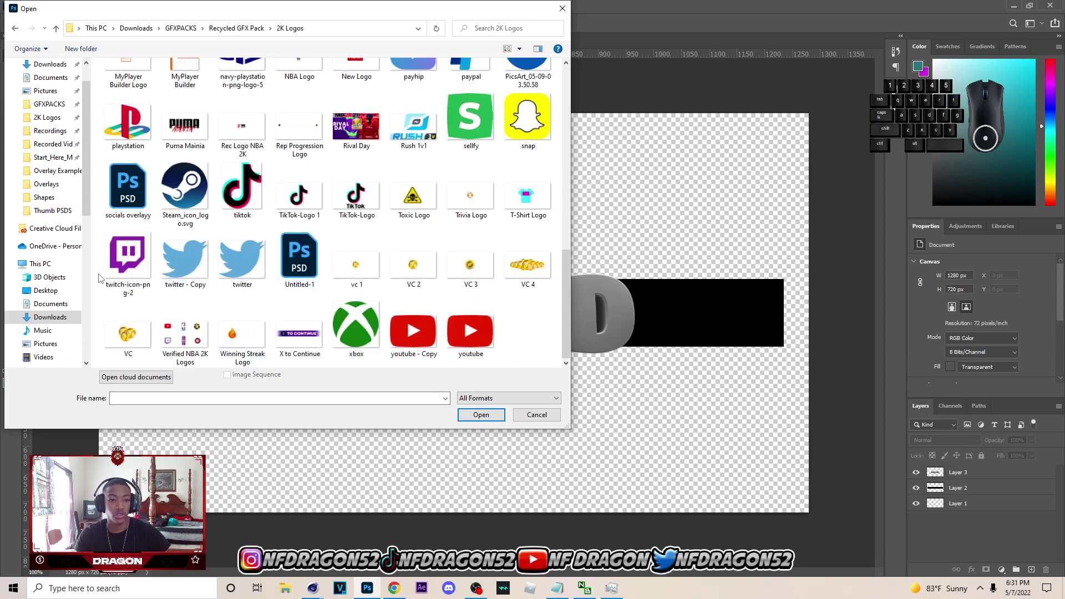
{"action": "scroll", "coordinate": [103, 277], "scroll_direction": "up", "scroll_amount": 3}
{"action": "left_click", "coordinate": [128, 165]}
{"action": "scroll", "coordinate": [128, 165], "scroll_direction": "down", "scroll_amount": 3}
{"action": "left_click", "coordinate": [528, 119], "text": "ctrl"}
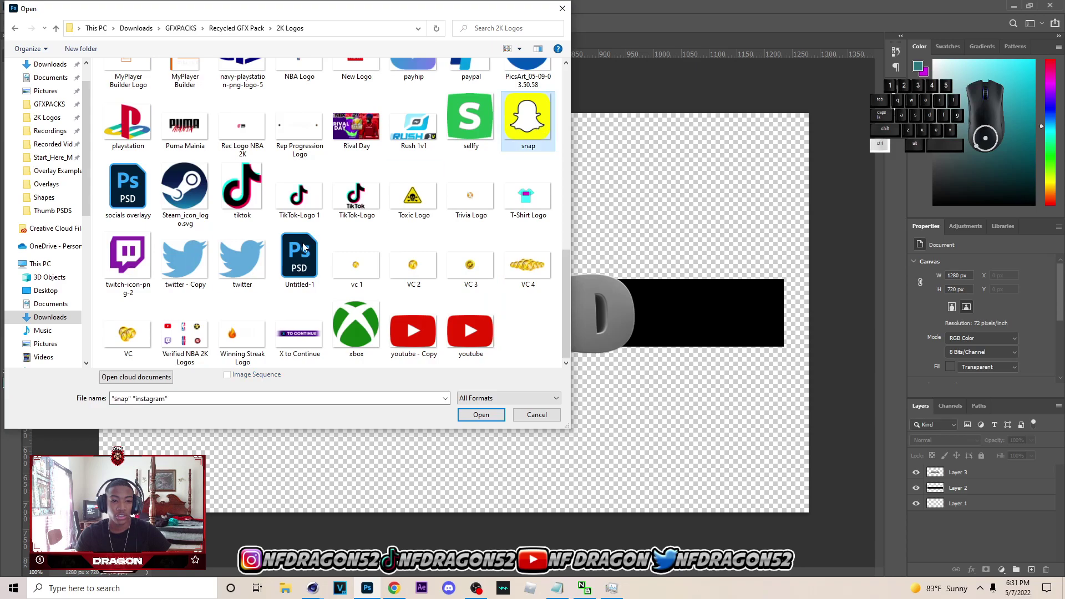
{"action": "left_click", "coordinate": [495, 416]}
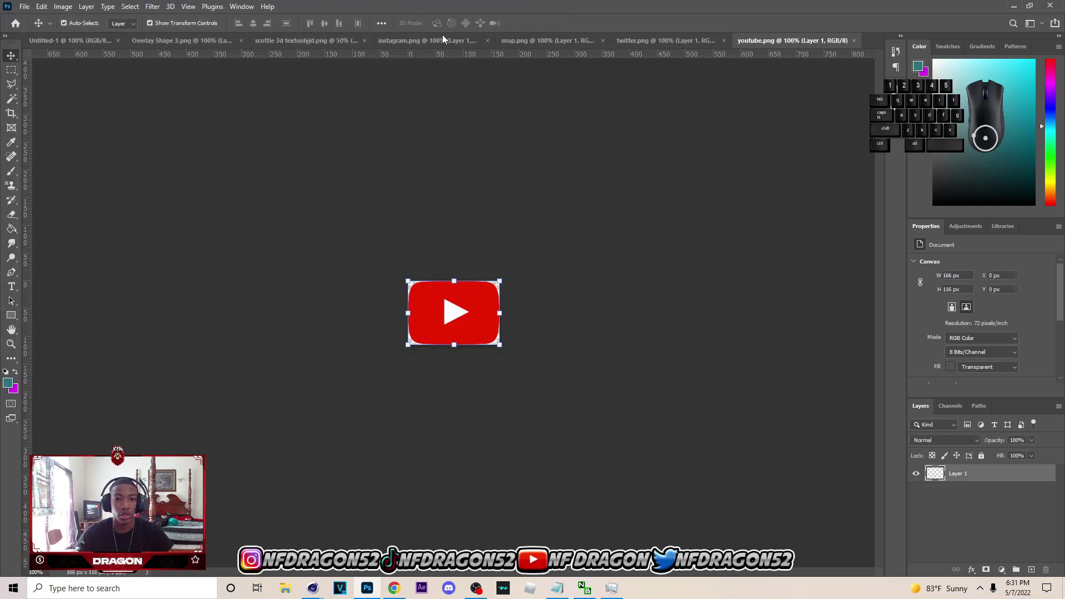
- Close the unused tabs and paste the Instagram and Snapchat logos into the banner
{"action": "left_click", "coordinate": [442, 34]}
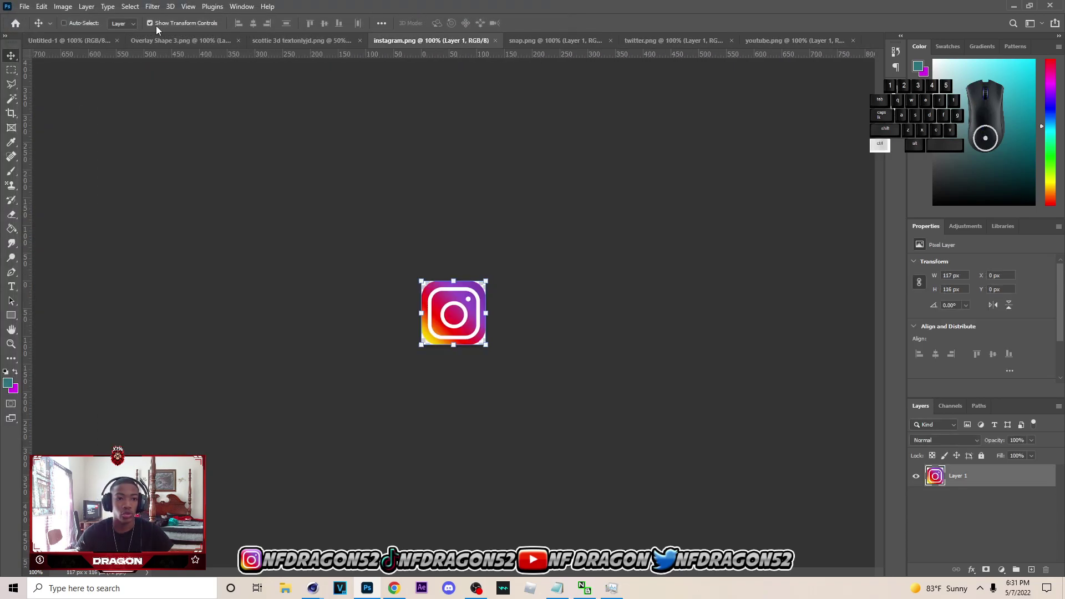
{"action": "left_click", "coordinate": [361, 40]}
{"action": "left_click", "coordinate": [274, 40]}
{"action": "key", "text": "ctrl+c"}
{"action": "left_click", "coordinate": [59, 38]}
{"action": "key", "text": "ctrl+v"}
{"action": "left_click", "coordinate": [296, 41]}
{"action": "key", "text": "ctrl+c"}
{"action": "left_click", "coordinate": [115, 42]}
{"action": "key", "text": "ctrl+v"}
- Paste the Twitter and YouTube logos into the banner as new layers
{"action": "left_click", "coordinate": [432, 43]}
{"action": "key", "text": "ctrl+c"}
{"action": "left_click", "coordinate": [106, 42]}
{"action": "key", "text": "ctrl+v"}
{"action": "left_click", "coordinate": [593, 45]}
{"action": "key", "text": "ctrl+c"}
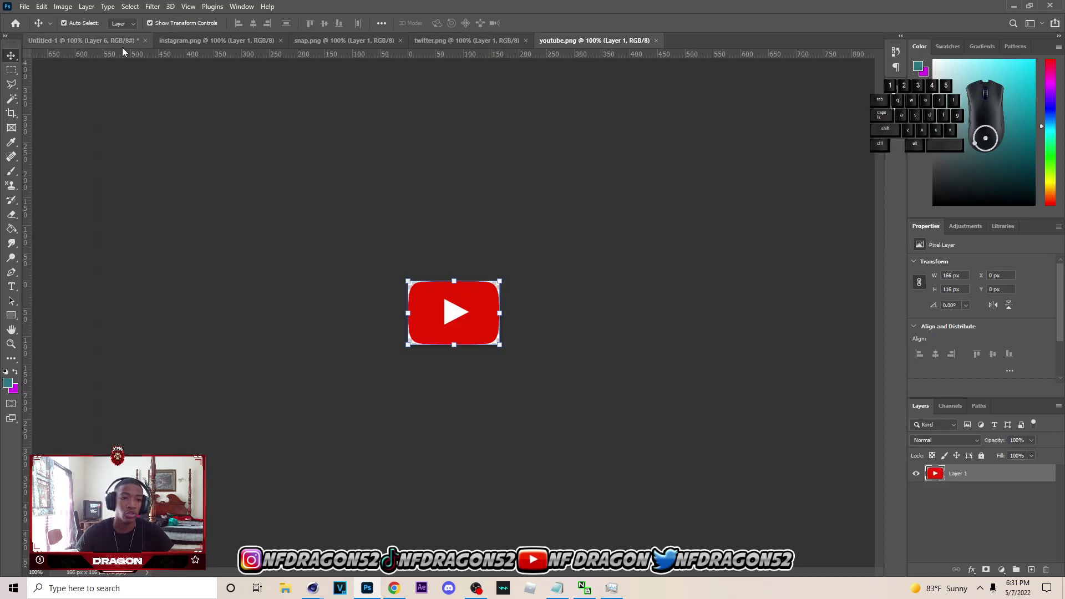
{"action": "left_click", "coordinate": [122, 46]}
{"action": "key", "text": "ctrl+v"}
- Move the Snapchat layer to the top and scale it down to 116 × 116 px
{"action": "left_click", "coordinate": [984, 502]}
{"action": "left_click_drag", "start_coordinate": [984, 503], "coordinate": [976, 469]}
{"action": "left_click_drag", "start_coordinate": [457, 179], "coordinate": [455, 280]}
{"action": "left_click_drag", "start_coordinate": [454, 446], "coordinate": [454, 345]}
{"action": "left_click", "coordinate": [549, 23]}
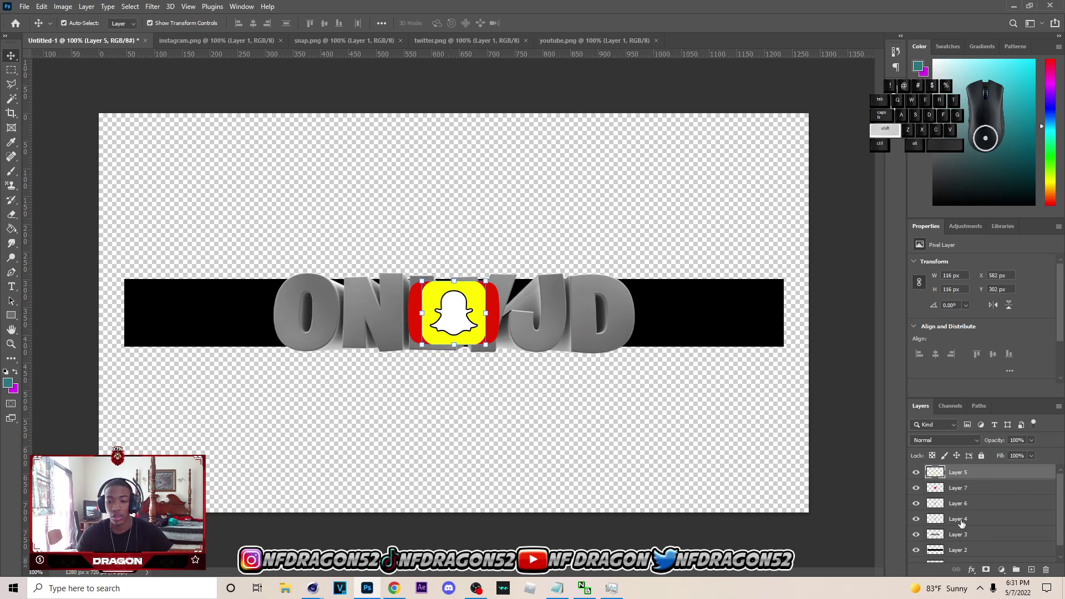
- Scale the four logos down together and place them at the bar's left end
{"action": "left_click", "coordinate": [961, 520], "text": "shift"}
{"action": "key", "text": "ctrl+t"}
{"action": "left_click_drag", "start_coordinate": [505, 320], "coordinate": [265, 300]}
{"action": "left_click", "coordinate": [550, 23]}
- Move Instagram and Snapchat to the bar's right end, Instagram above Snapchat
{"action": "left_click", "coordinate": [153, 302]}
{"action": "left_click", "coordinate": [155, 307]}
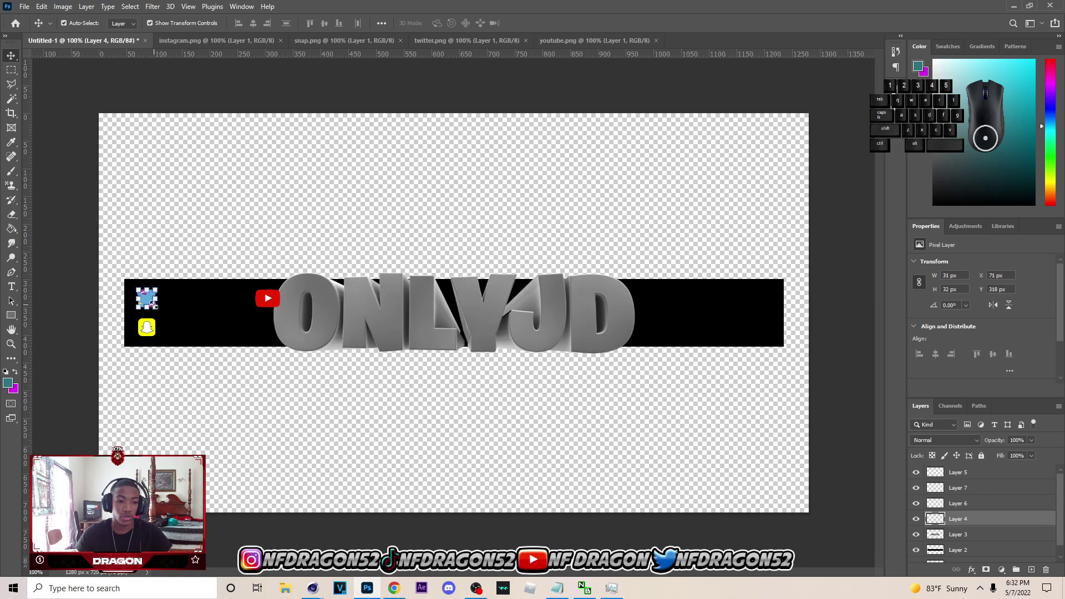
{"action": "key", "text": "ctrl+plus"}
{"action": "scroll", "coordinate": [236, 326], "scroll_direction": "left", "scroll_amount": 5}
{"action": "key", "text": "ctrl+minus"}
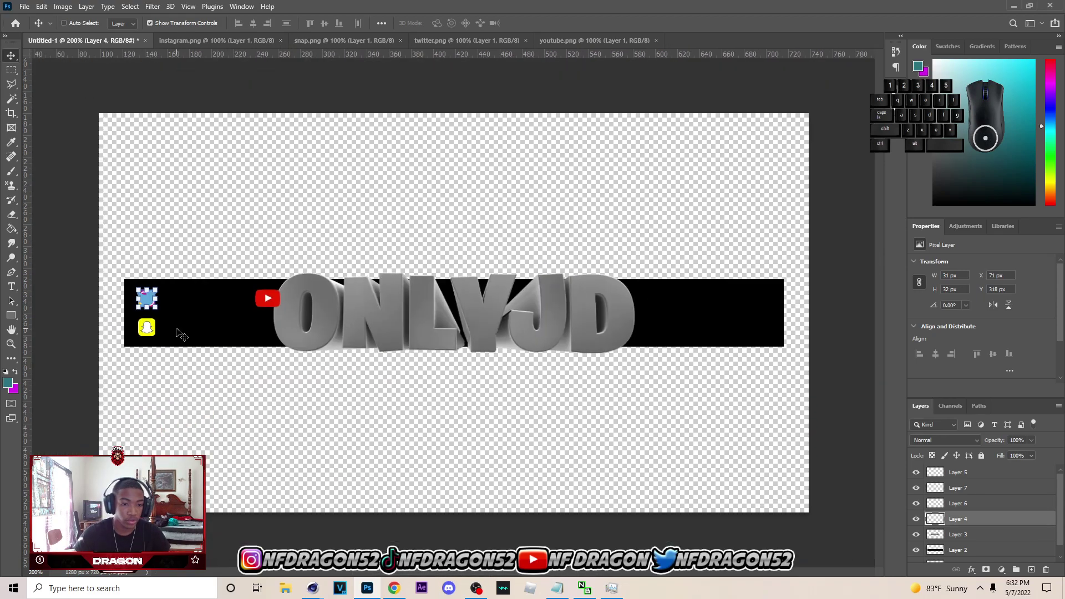
{"action": "left_click_drag", "start_coordinate": [149, 302], "coordinate": [760, 299]}
{"action": "left_click", "coordinate": [145, 299]}
{"action": "left_click_drag", "start_coordinate": [146, 327], "coordinate": [759, 327]}
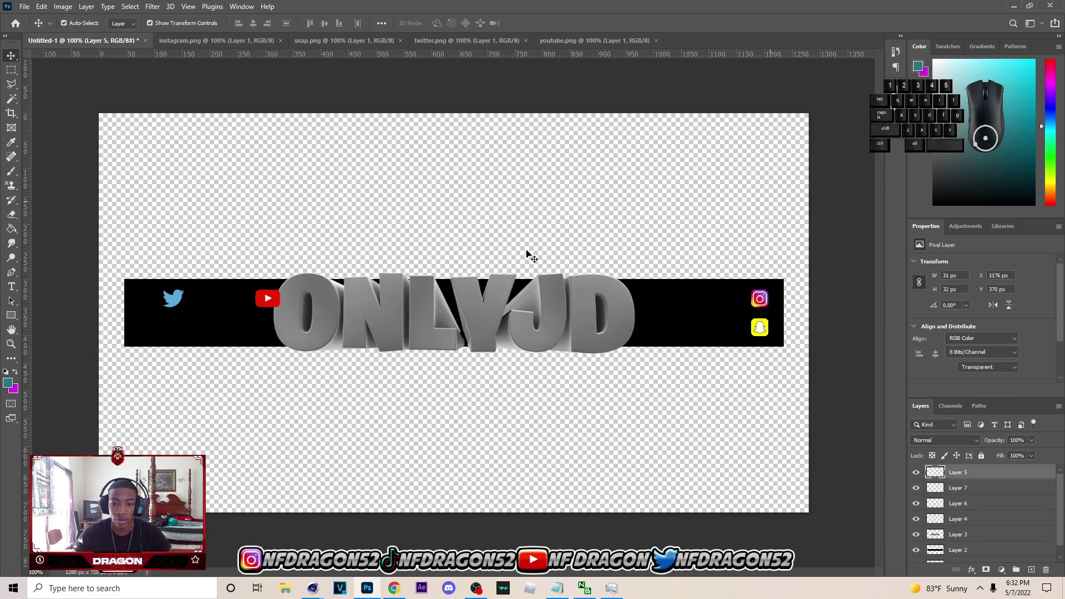
- Stack the Twitter icon above the YouTube icon at the bar's left end
{"action": "left_click", "coordinate": [173, 300]}
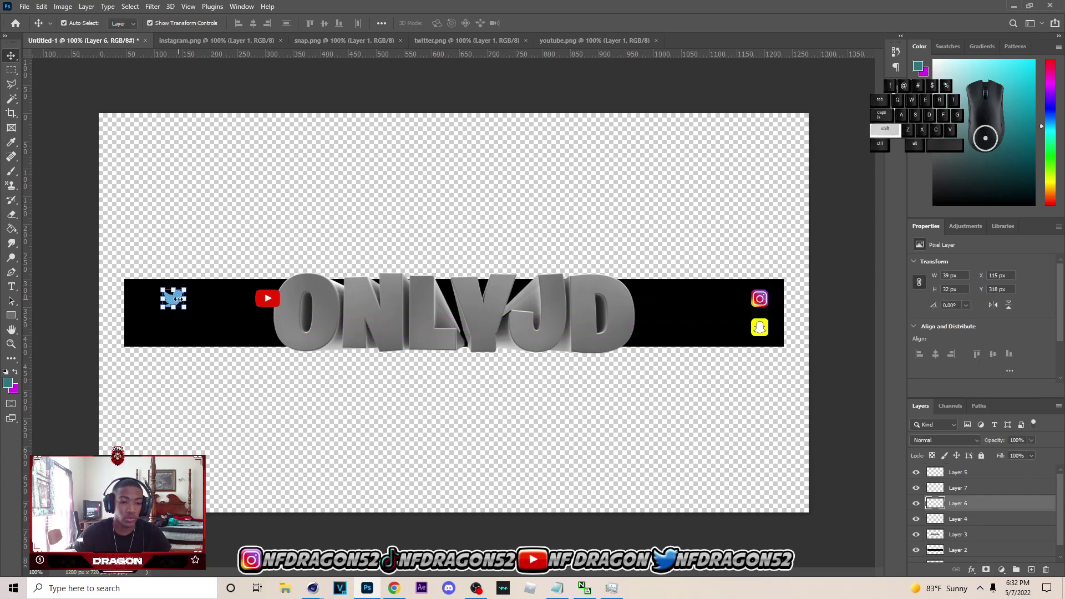
{"action": "left_click_drag", "start_coordinate": [178, 299], "coordinate": [176, 299]}
{"action": "left_click", "coordinate": [532, 23]}
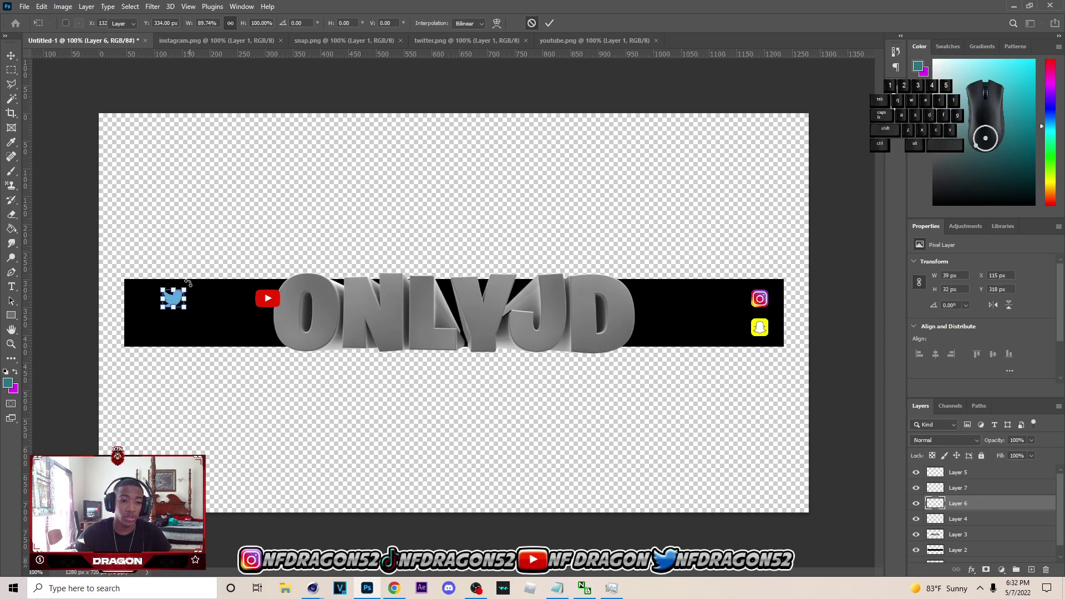
{"action": "mouse_move", "coordinate": [177, 302]}
{"action": "left_mouse_down"}
{"action": "mouse_move", "coordinate": [146, 301]}
{"action": "mouse_move", "coordinate": [156, 297]}
{"action": "left_mouse_up"}
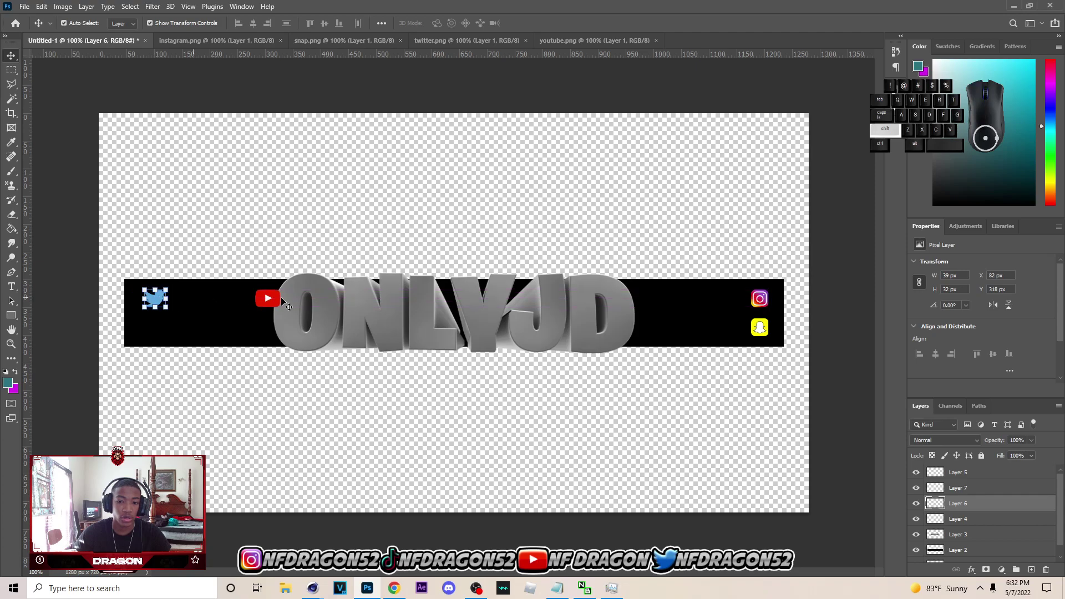
{"action": "left_click_drag", "start_coordinate": [268, 298], "coordinate": [153, 298]}
{"action": "left_click", "coordinate": [159, 297]}
{"action": "left_click", "coordinate": [312, 239]}
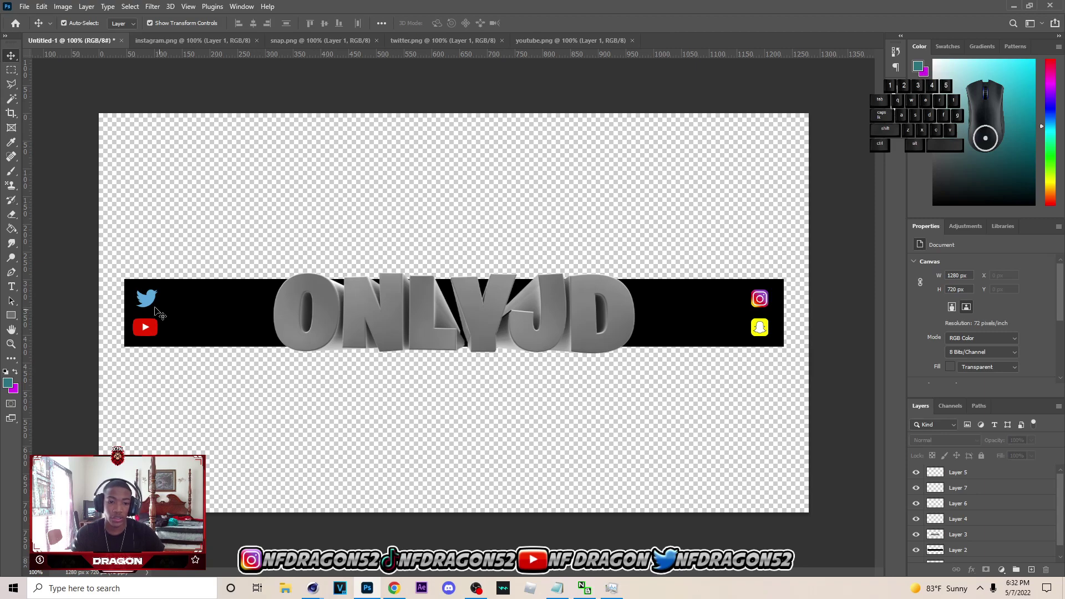
{"action": "left_click", "coordinate": [141, 294]}
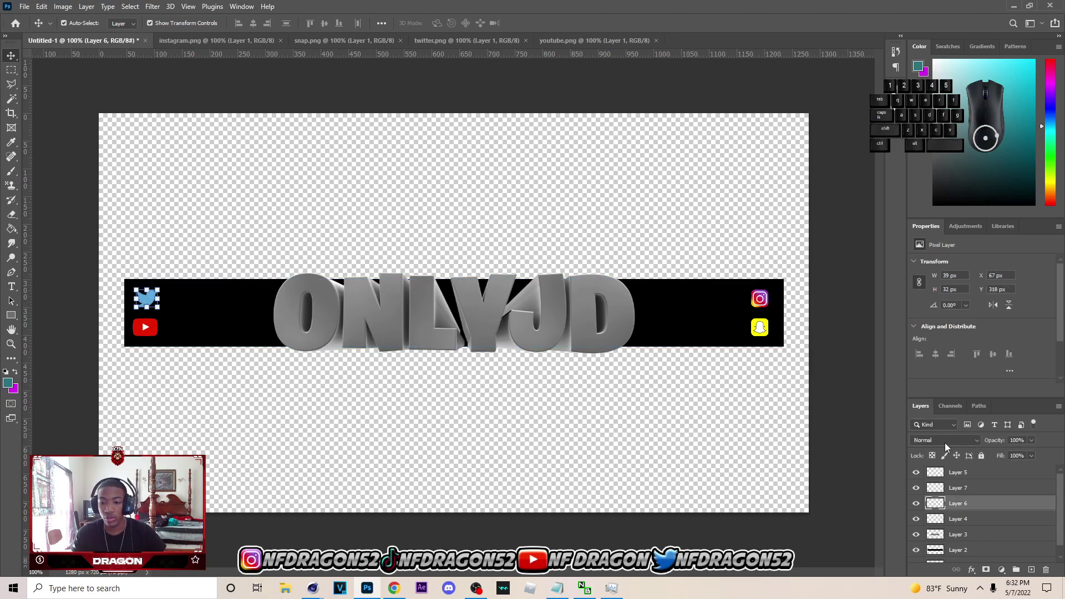
- Nudge all four logos slightly left and up into final position
{"action": "left_click", "coordinate": [973, 475]}
{"action": "left_click", "coordinate": [969, 522], "text": "shift"}
{"action": "left_click_drag", "start_coordinate": [748, 329], "coordinate": [749, 326]}
{"action": "left_click", "coordinate": [549, 23]}
{"action": "left_click", "coordinate": [739, 212]}
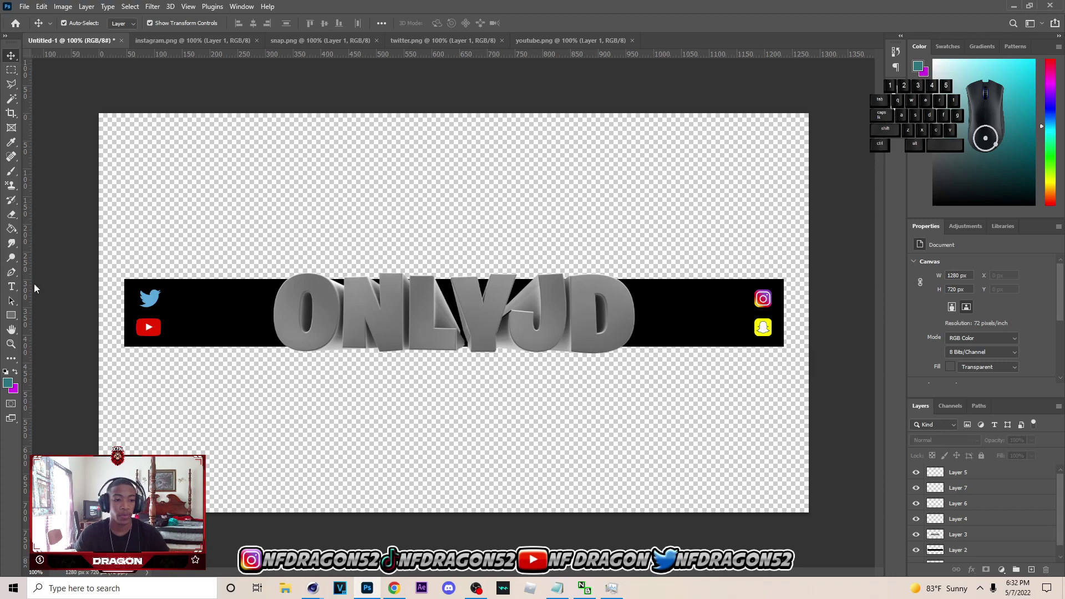
{"action": "left_click", "coordinate": [763, 328]}
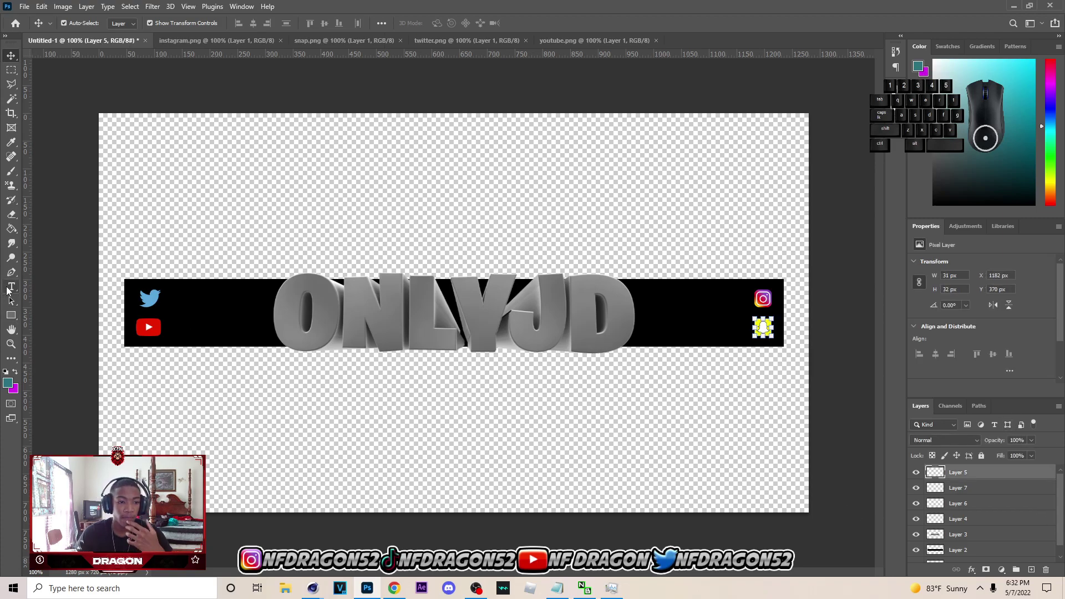
- Create an empty Bebas Neue Regular 12 pt text layer beside the Twitter logo
{"action": "right_click", "coordinate": [17, 285]}
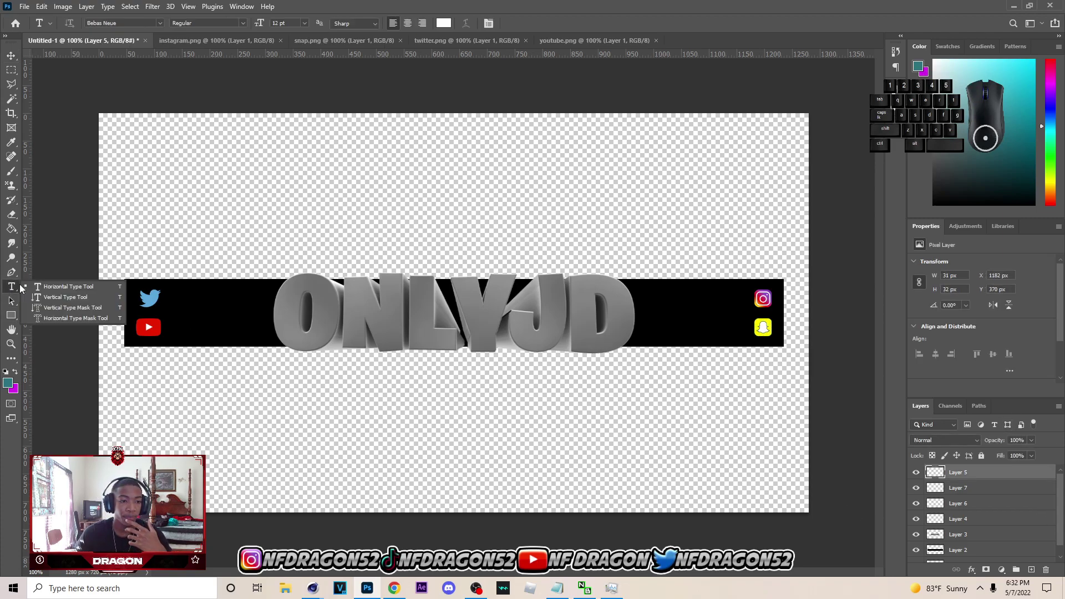
{"action": "left_click", "coordinate": [55, 289]}
{"action": "left_click", "coordinate": [173, 302]}
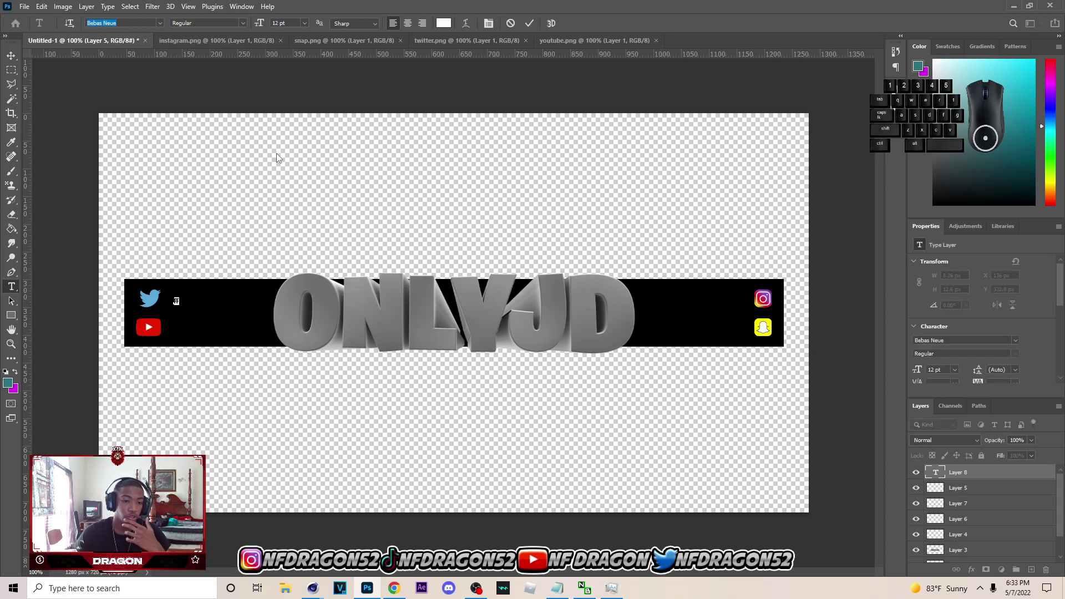
{"action": "mouse_move", "coordinate": [395, 590]}
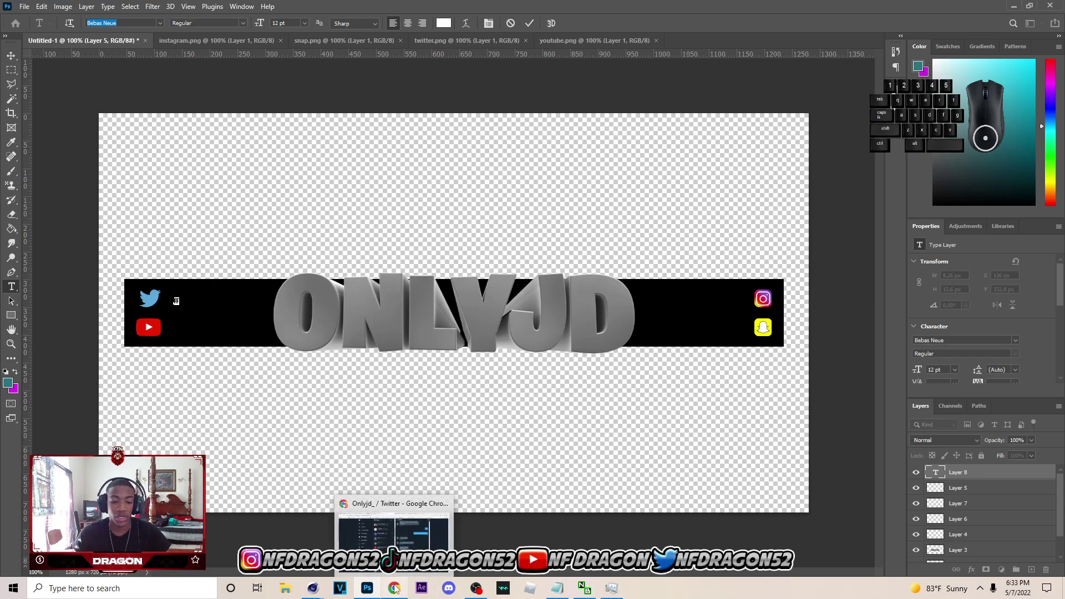
- Copy the client's Twitter handle from the browser DM and paste it into the banner's Twitter text
{"action": "left_click", "coordinate": [395, 588]}
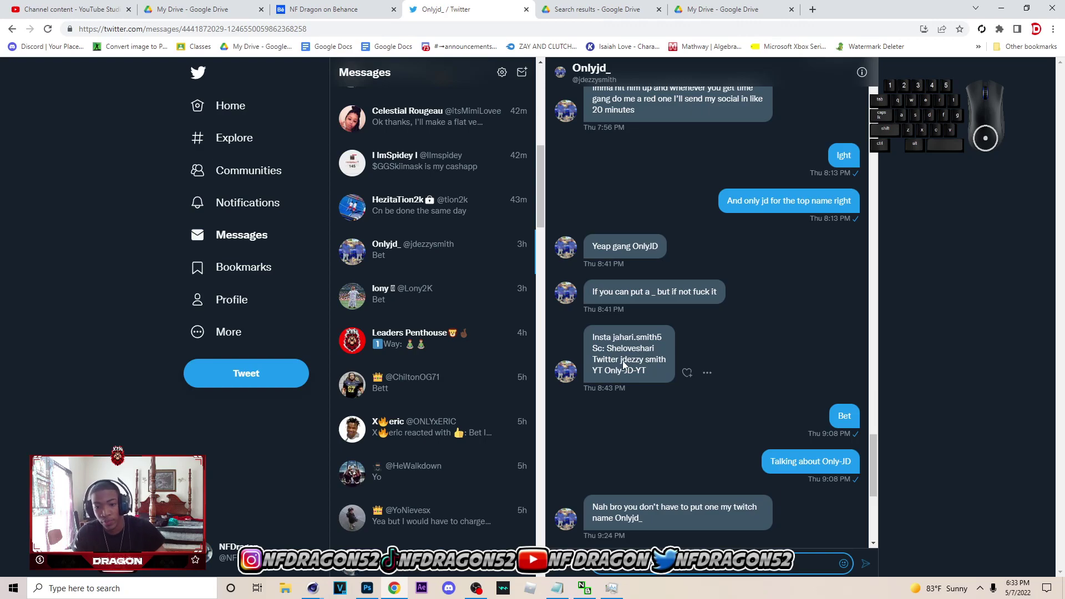
{"action": "mouse_move", "coordinate": [620, 359]}
{"action": "left_mouse_down"}
{"action": "mouse_move", "coordinate": [675, 361]}
{"action": "mouse_move", "coordinate": [634, 364]}
{"action": "left_mouse_up"}
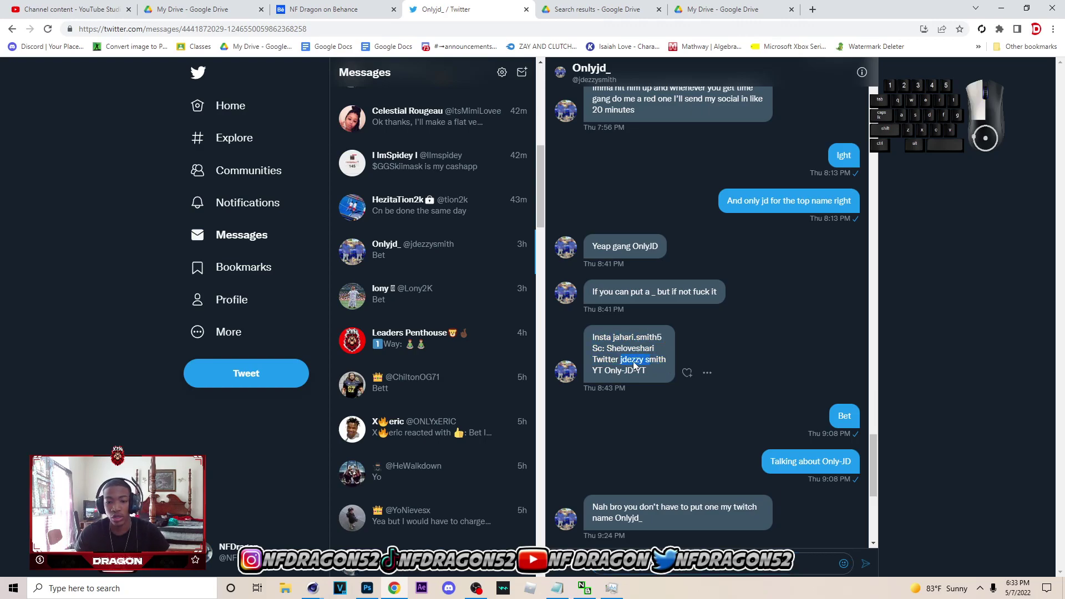
{"action": "right_click", "coordinate": [668, 364]}
{"action": "left_click", "coordinate": [691, 369]}
{"action": "left_click", "coordinate": [372, 593]}
{"action": "left_click", "coordinate": [188, 301]}
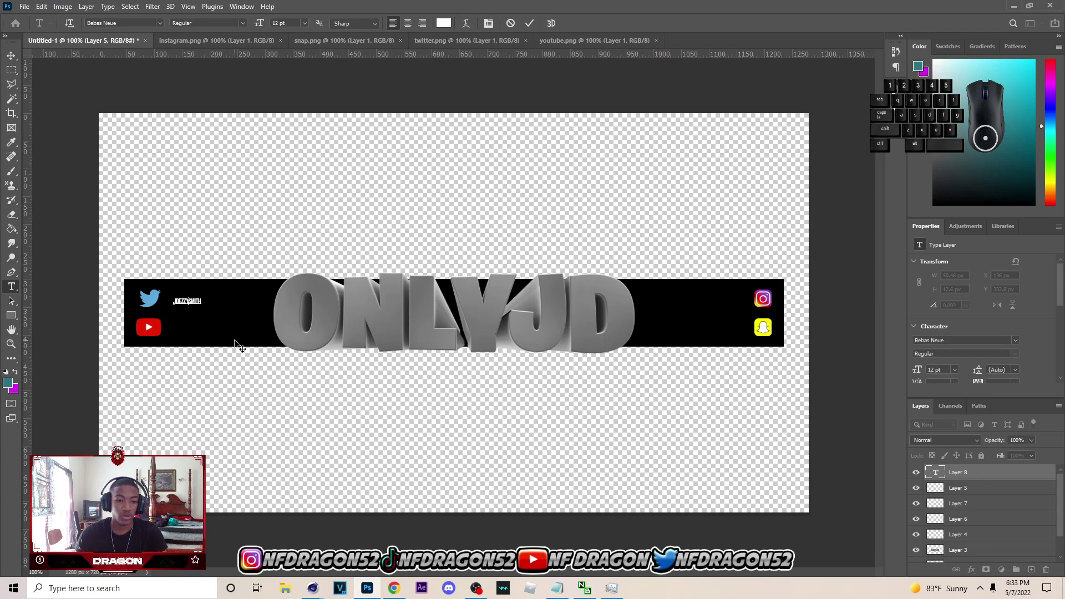
- Scale up the Twitter handle text to fit the social icon row
{"action": "left_click", "coordinate": [11, 55]}
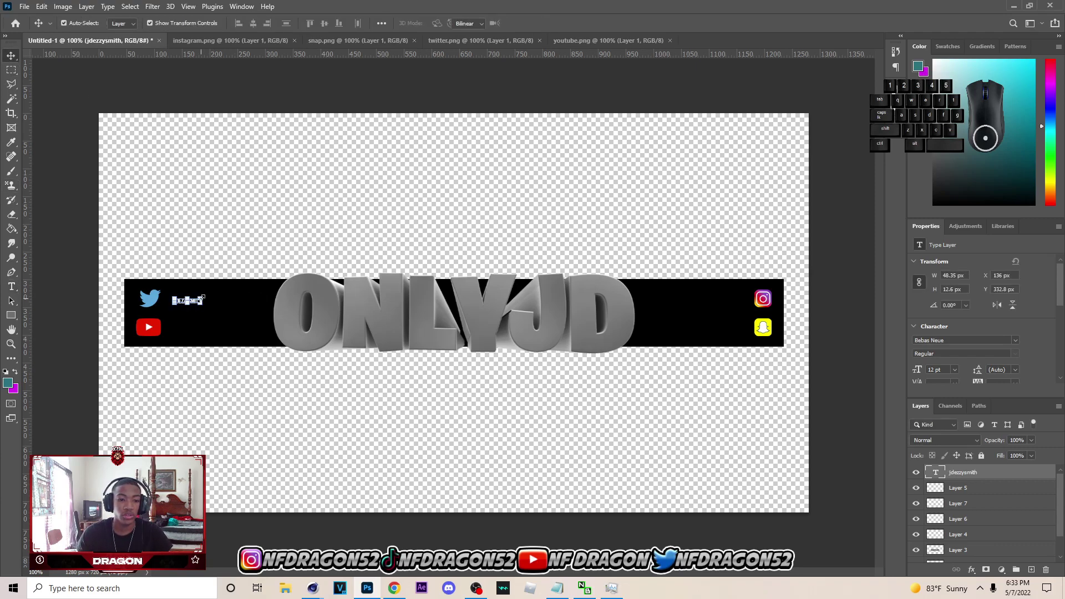
{"action": "left_click_drag", "start_coordinate": [202, 298], "coordinate": [285, 288]}
{"action": "left_click_drag", "start_coordinate": [204, 300], "coordinate": [232, 298]}
{"action": "left_click", "coordinate": [206, 301]}
{"action": "key", "text": "Return"}
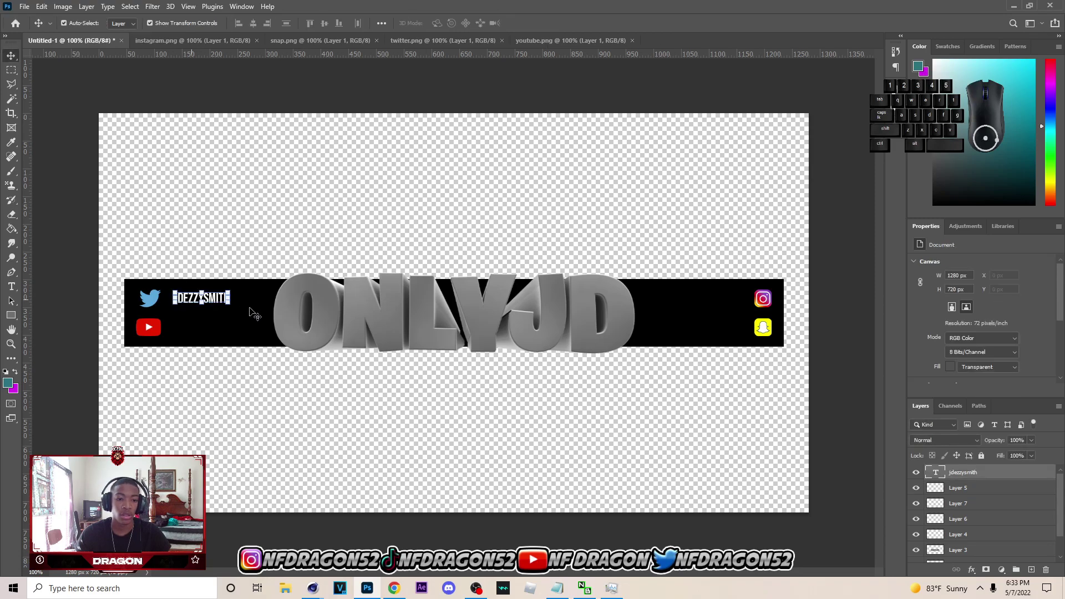
- Duplicate the handle text beside the YouTube icon and replace it with the client's YouTube channel name
{"action": "key", "text": "ctrl+j"}
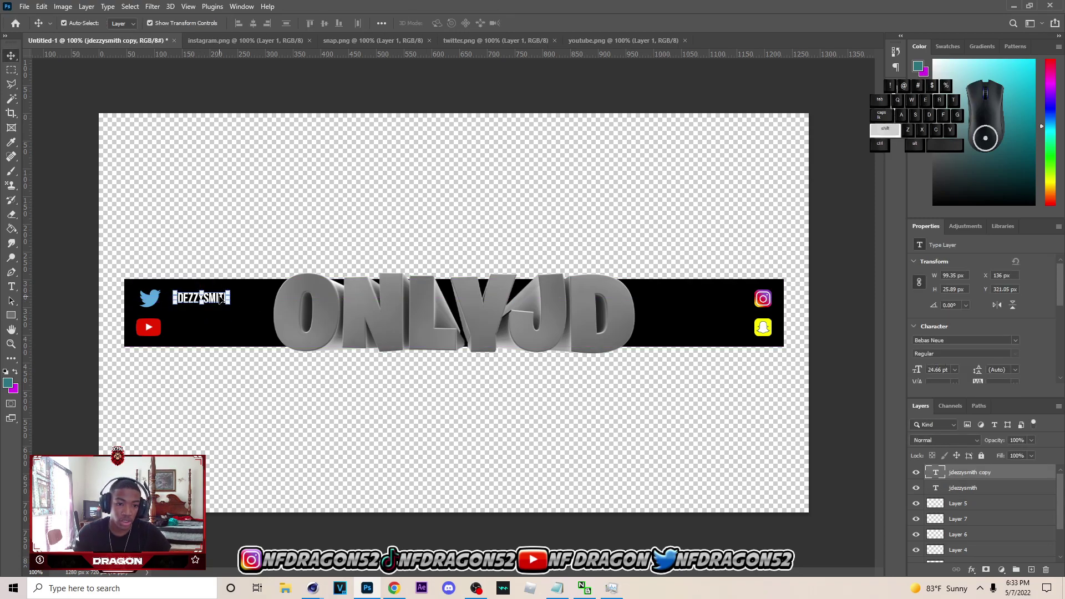
{"action": "left_click_drag", "start_coordinate": [221, 300], "coordinate": [221, 328]}
{"action": "left_click", "coordinate": [233, 238]}
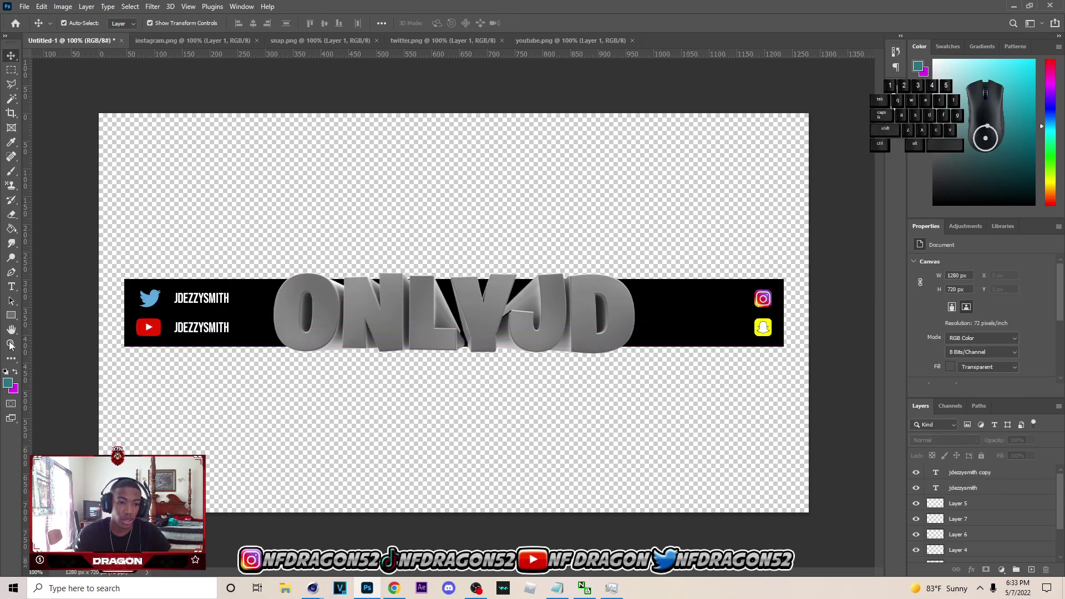
{"action": "left_click", "coordinate": [11, 287]}
{"action": "left_click", "coordinate": [176, 330]}
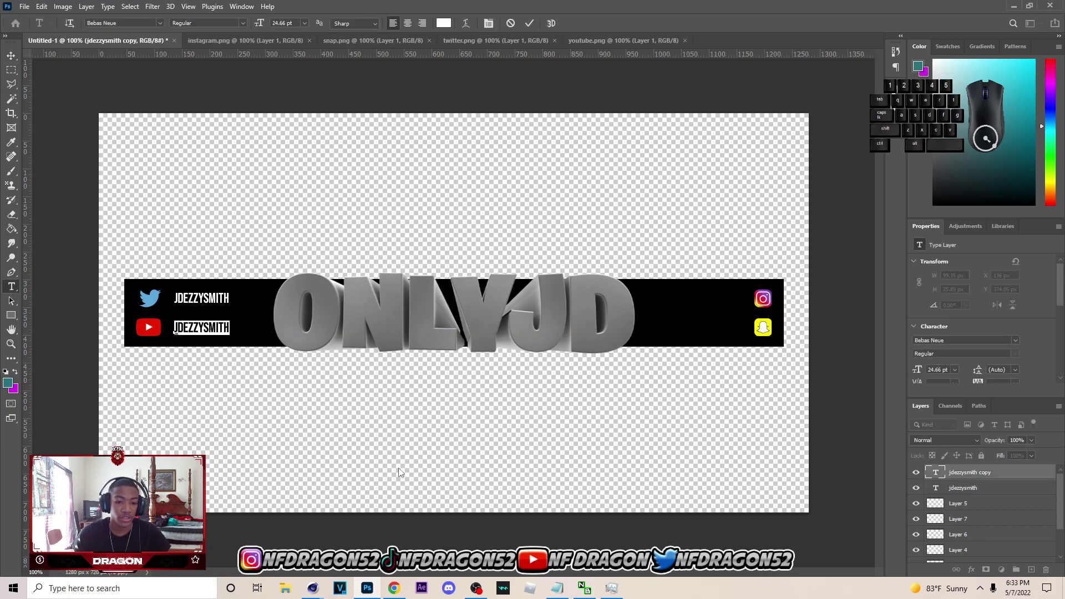
{"action": "left_click", "coordinate": [395, 588]}
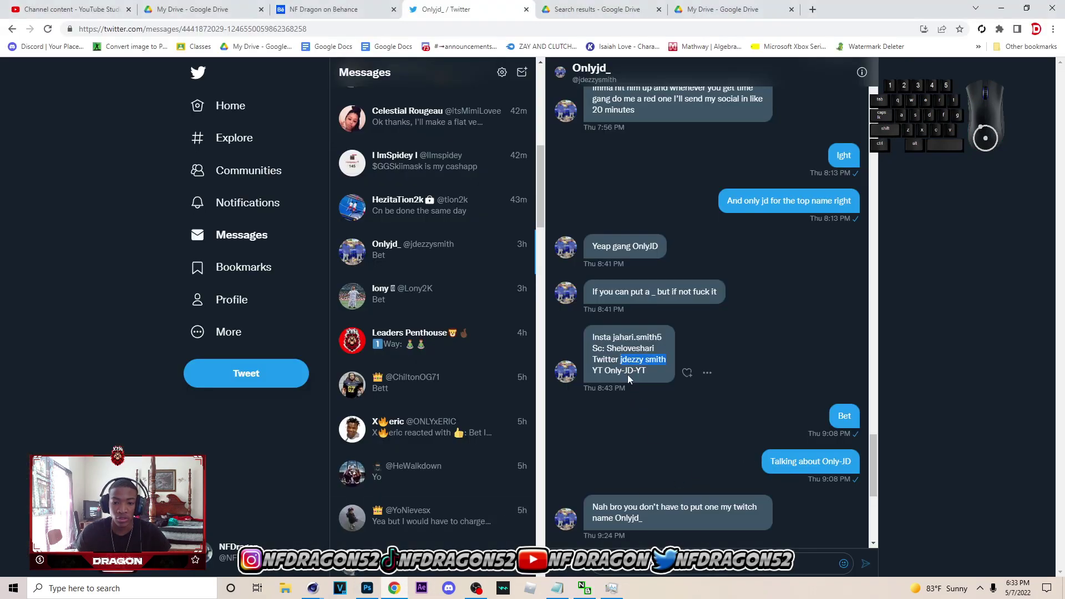
{"action": "left_click_drag", "start_coordinate": [605, 373], "coordinate": [647, 372]}
{"action": "key", "text": "ctrl+c"}
{"action": "left_click", "coordinate": [367, 588]}
{"action": "key", "text": "ctrl+v"}
{"action": "left_click", "coordinate": [11, 55]}
- Duplicate the text beside the Snapchat icon and replace it with the client's Snapchat username
{"action": "key", "text": "ctrl+j"}
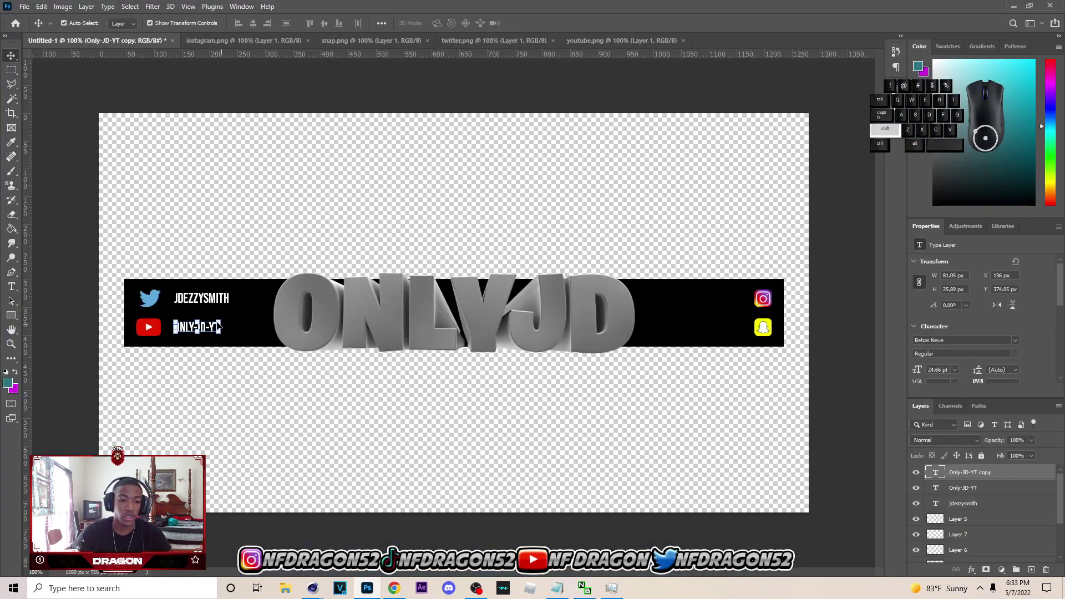
{"action": "left_click_drag", "start_coordinate": [207, 332], "coordinate": [728, 300]}
{"action": "left_click", "coordinate": [444, 267]}
{"action": "left_click", "coordinate": [11, 287]}
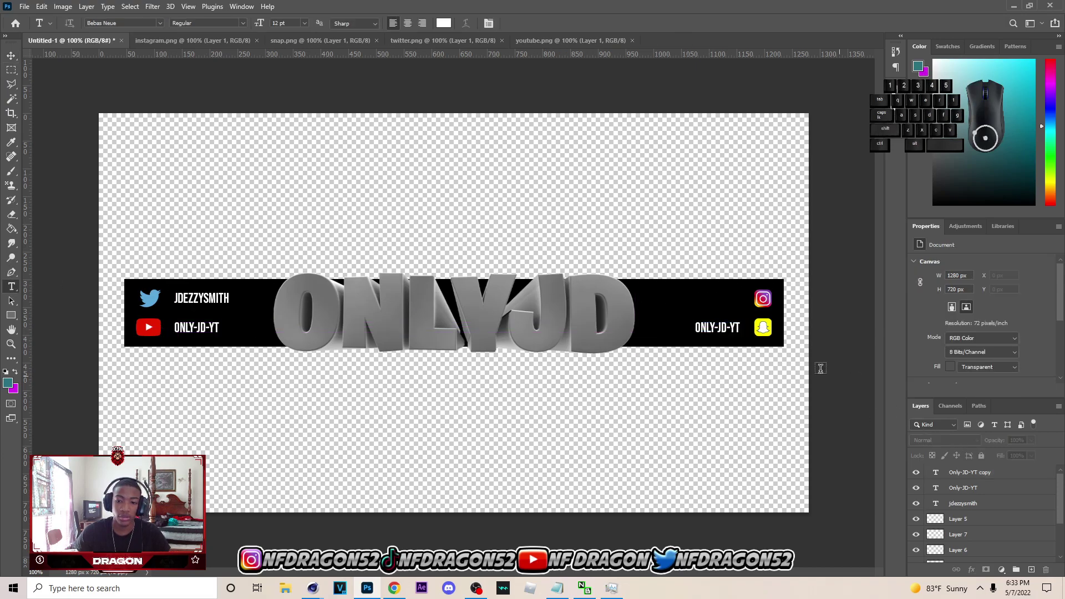
{"action": "left_click", "coordinate": [731, 332]}
{"action": "key", "text": "ctrl+a"}
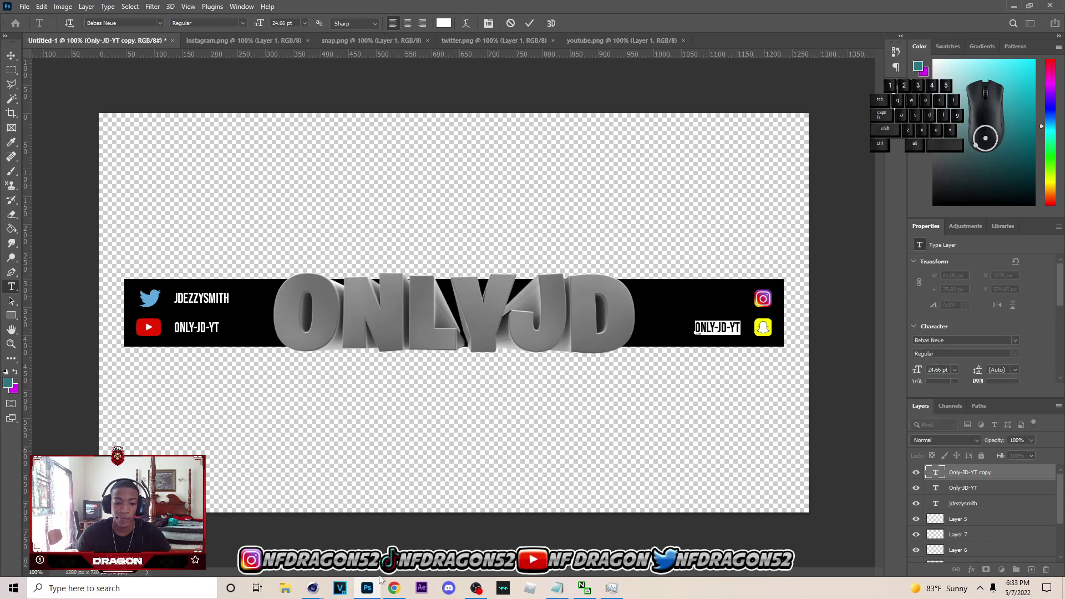
{"action": "left_click", "coordinate": [393, 588]}
{"action": "double_click", "coordinate": [630, 348]}
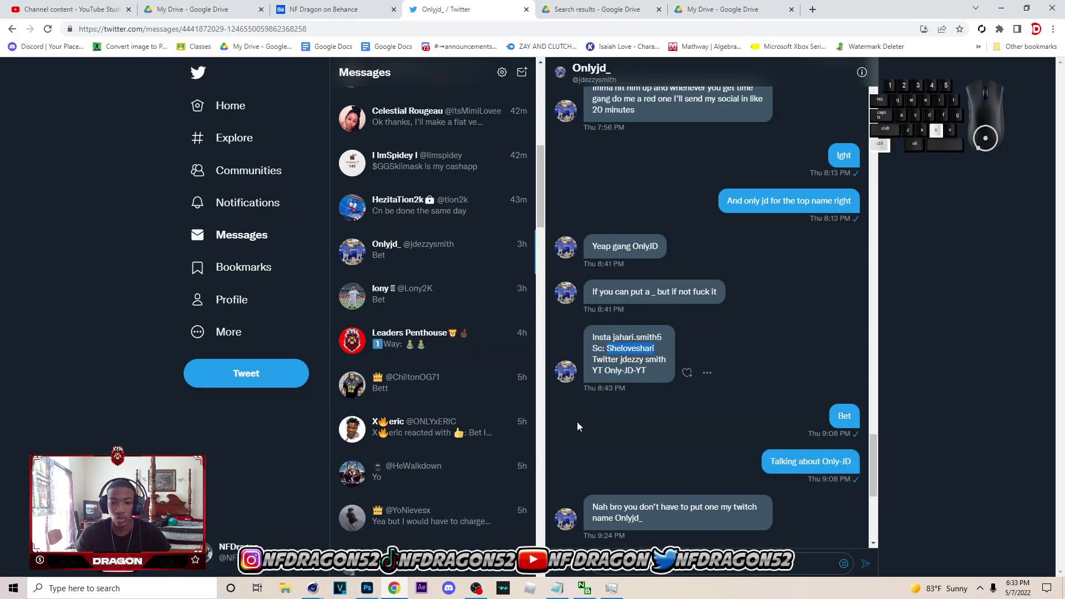
{"action": "left_click", "coordinate": [368, 588]}
{"action": "key", "text": "ctrl+v"}
{"action": "left_click", "coordinate": [11, 56]}
{"action": "left_click_drag", "start_coordinate": [750, 329], "coordinate": [715, 303]}
- Duplicate the text beside the Instagram icon and replace it with the client's Instagram username
{"action": "key", "text": "ctrl+j"}
{"action": "key", "text": "t"}
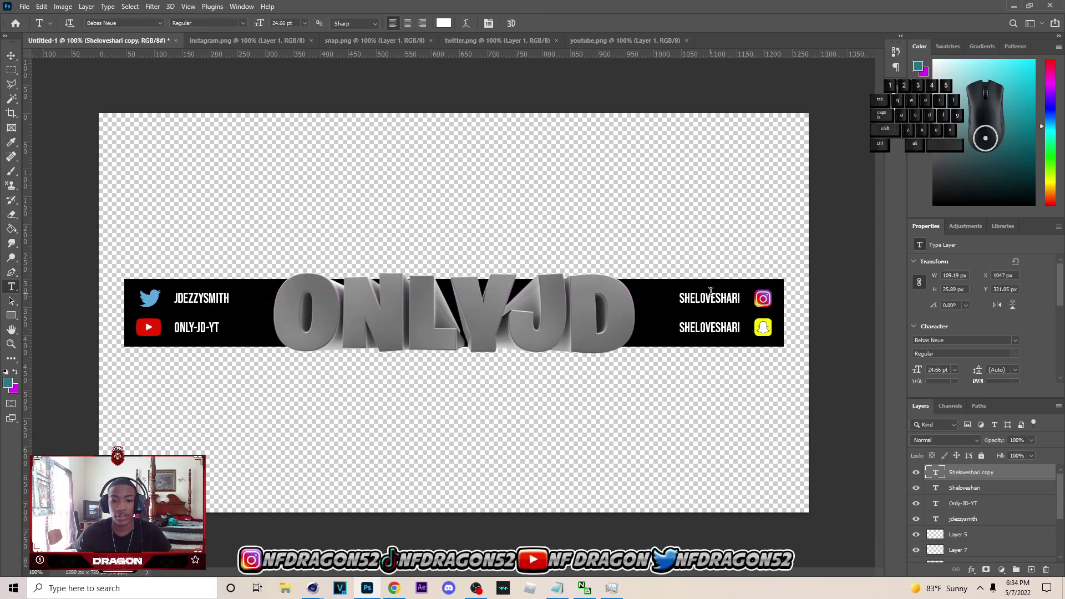
{"action": "double_click", "coordinate": [711, 292]}
{"action": "left_click", "coordinate": [393, 588]}
{"action": "double_click", "coordinate": [637, 347]}
{"action": "left_click", "coordinate": [637, 337]}
{"action": "left_click_drag", "start_coordinate": [666, 341], "coordinate": [616, 344]}
{"action": "key", "text": "ctrl+c"}
{"action": "key", "text": "alt+Tab"}
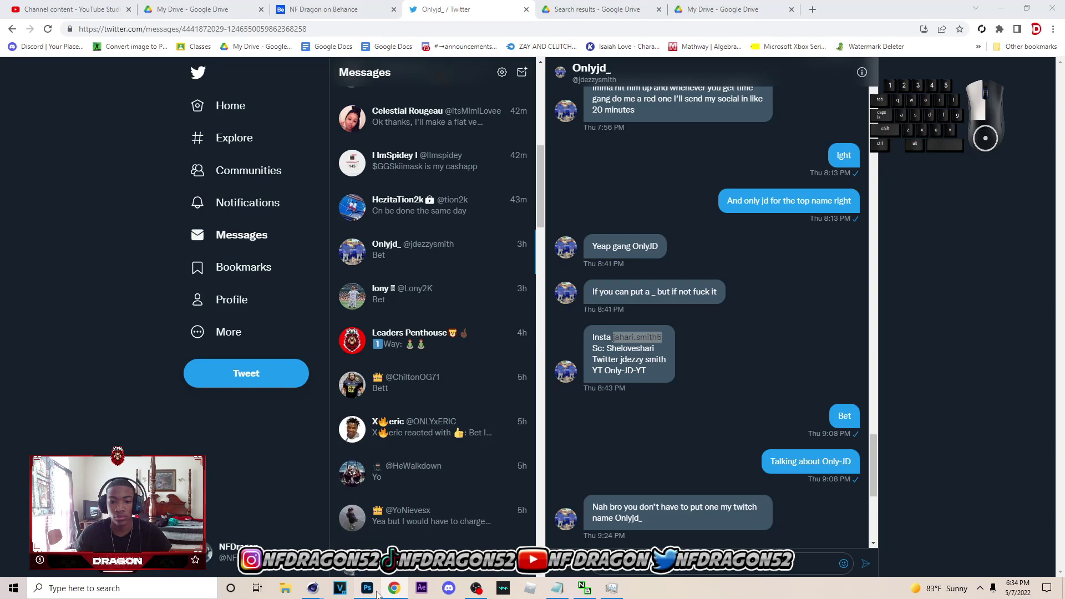
{"action": "key", "text": "ctrl+v"}
{"action": "left_click", "coordinate": [14, 56]}
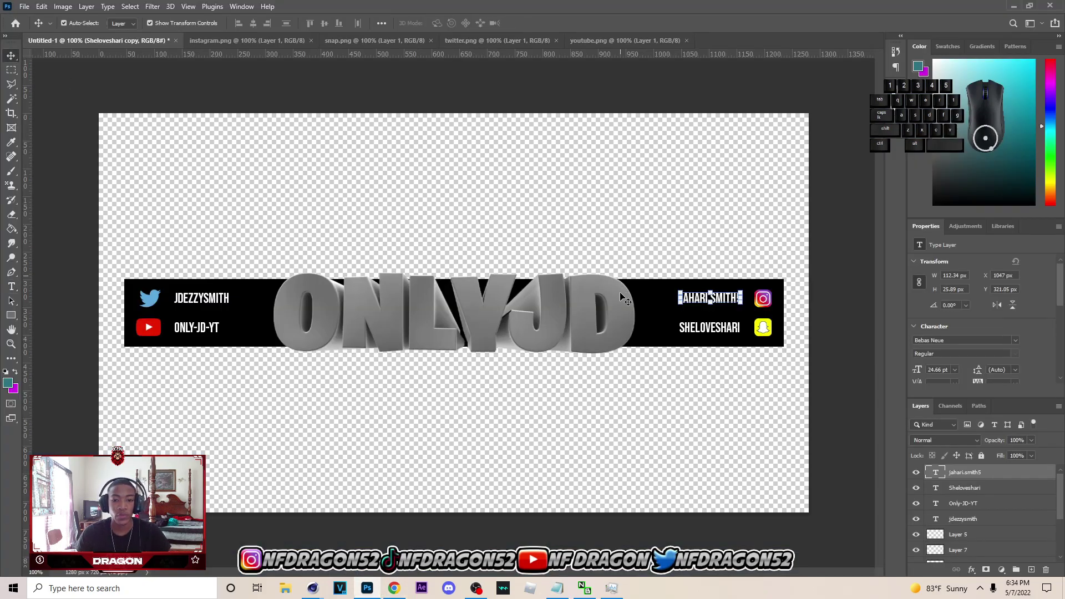
- Select the ONLYJD 3D text layer and enlarge the Layers panel to show every layer
{"action": "left_click", "coordinate": [621, 292]}
{"action": "scroll", "coordinate": [1053, 482], "scroll_direction": "down", "scroll_amount": 1}
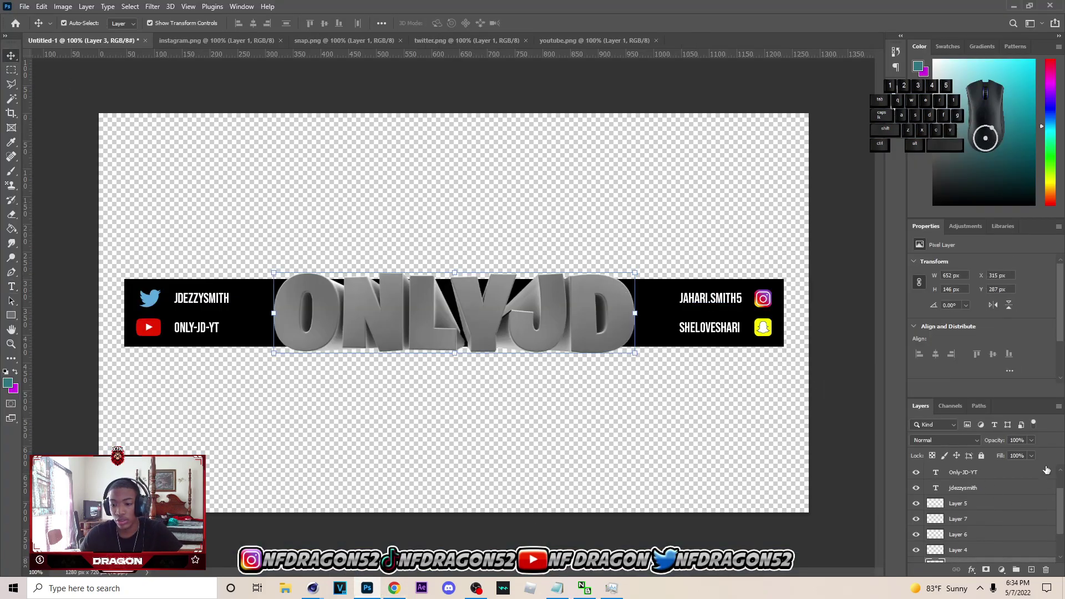
{"action": "left_click_drag", "start_coordinate": [1021, 399], "coordinate": [1016, 349]}
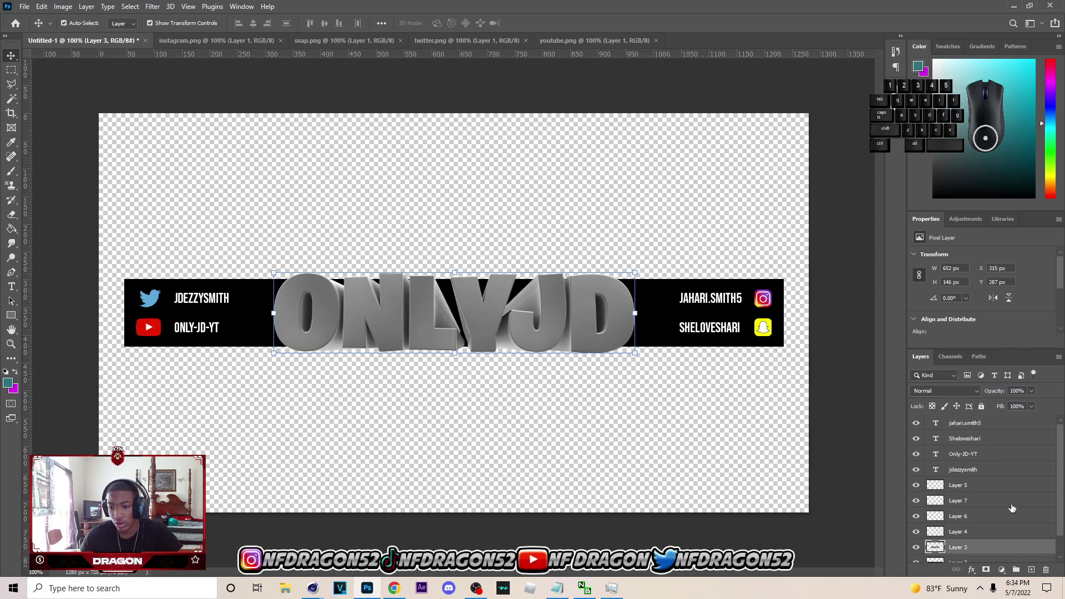
- Start a Pen path left of ONLYJD and curve it beneath the letter O
{"action": "key", "text": "p"}
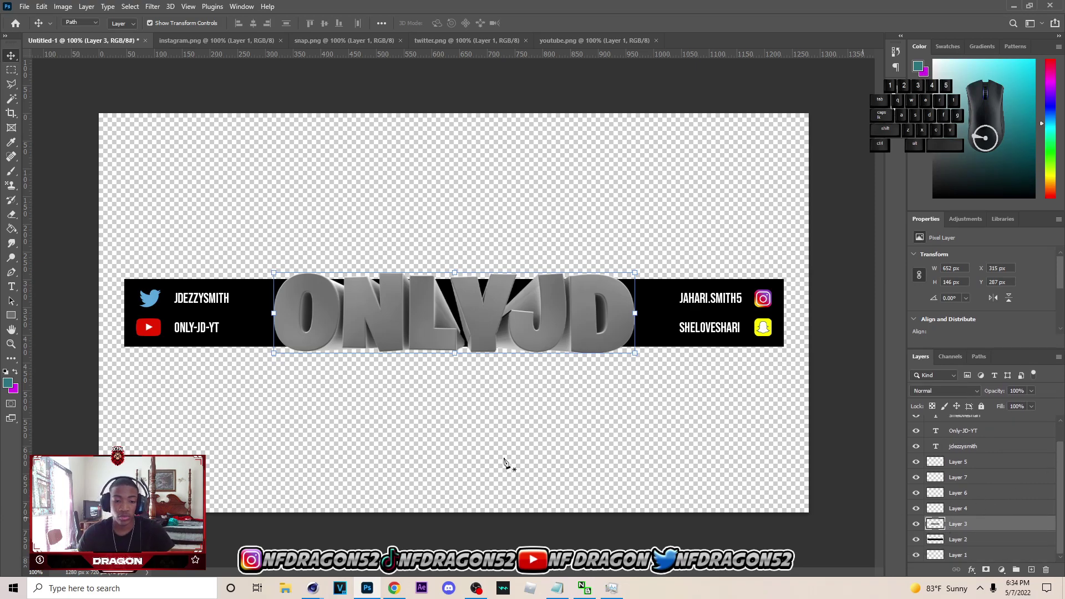
{"action": "left_click", "coordinate": [254, 306]}
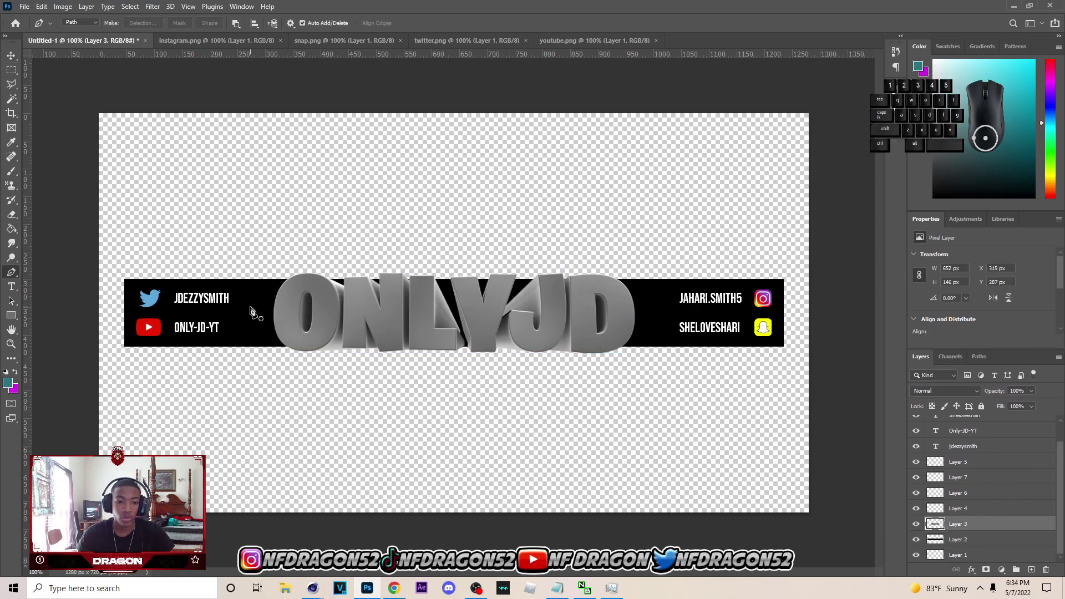
{"action": "left_click", "coordinate": [255, 305]}
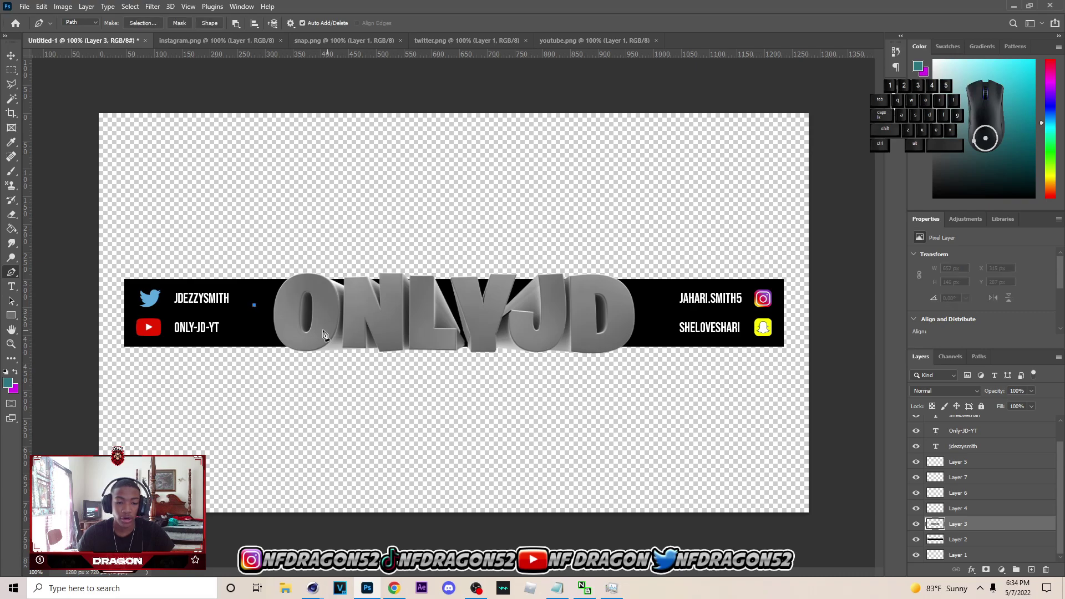
{"action": "right_click", "coordinate": [12, 272]}
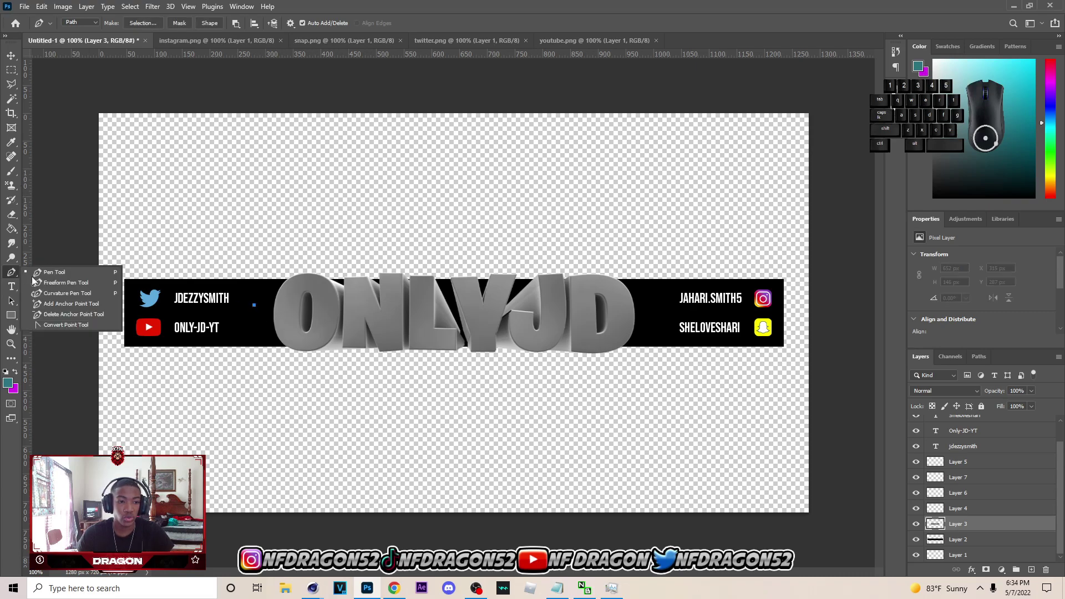
{"action": "left_click", "coordinate": [44, 273]}
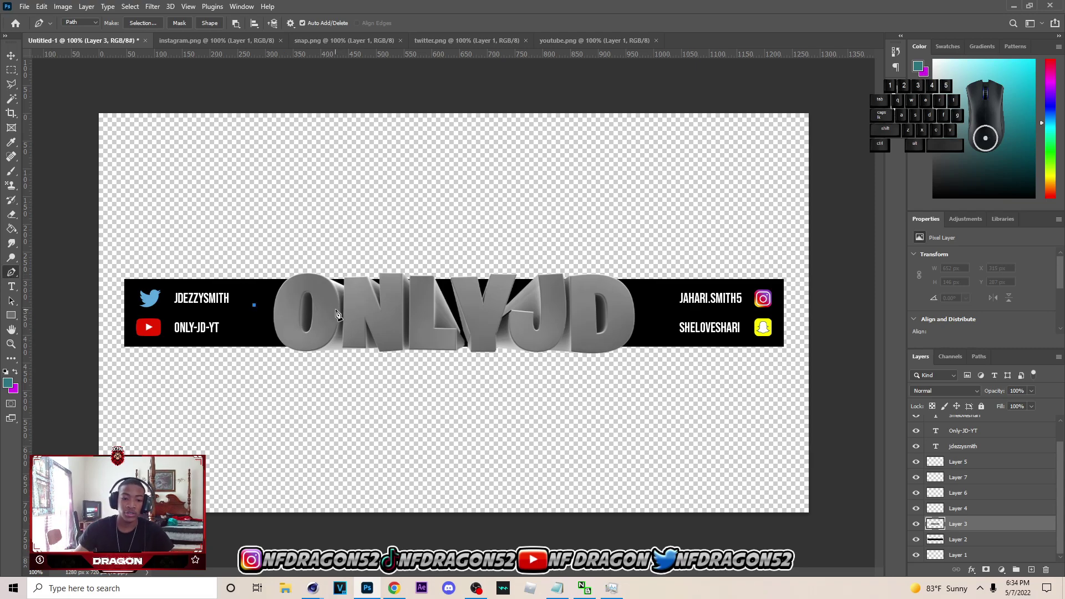
{"action": "left_click_drag", "start_coordinate": [348, 306], "coordinate": [380, 294]}
{"action": "key", "text": "ctrl+z"}
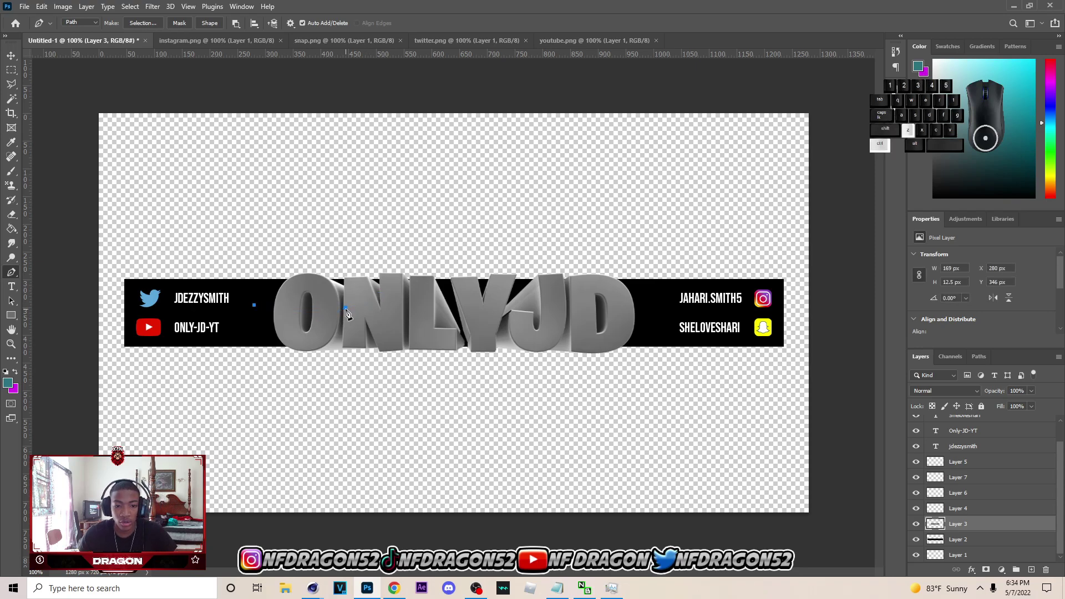
{"action": "left_click", "coordinate": [344, 307]}
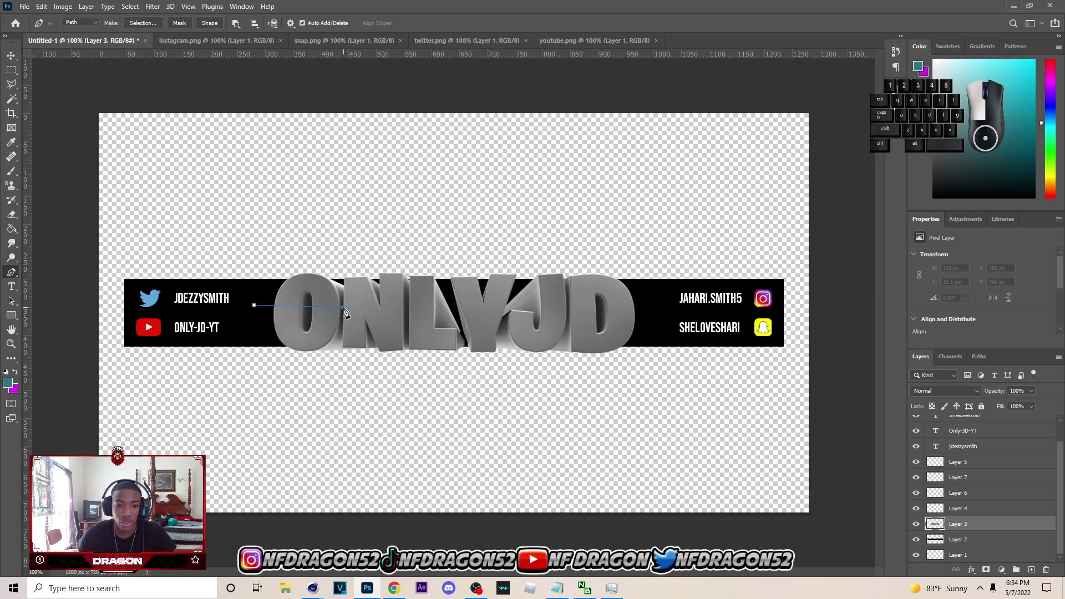
{"action": "left_click_drag", "start_coordinate": [375, 282], "coordinate": [362, 365]}
{"action": "key", "text": "ctrl+z"}
{"action": "key", "text": "ctrl+z"}
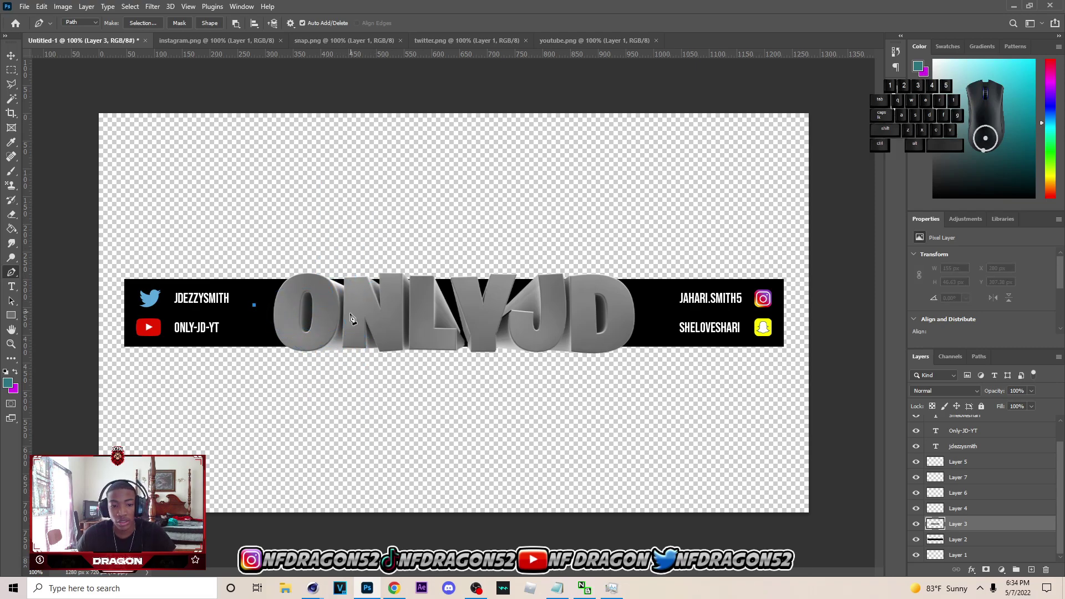
{"action": "left_click_drag", "start_coordinate": [342, 315], "coordinate": [371, 304]}
{"action": "key", "text": "ctrl+z"}
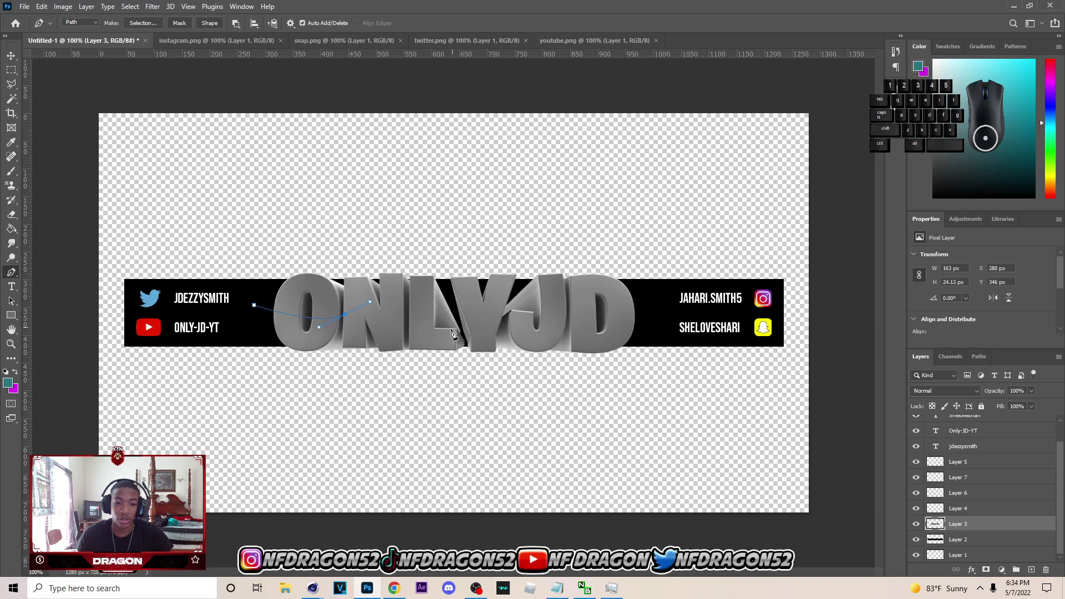
- Continue the wavy path across the letters to J, arch it back above the lettering and close it
{"action": "left_click_drag", "start_coordinate": [428, 331], "coordinate": [428, 331]}
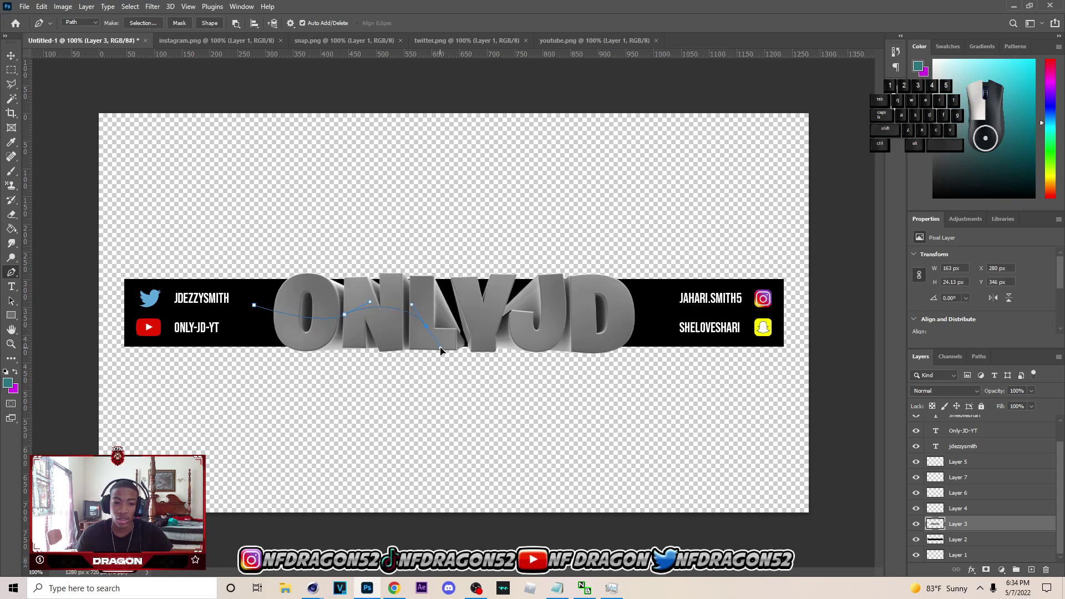
{"action": "left_click_drag", "start_coordinate": [445, 359], "coordinate": [445, 358]}
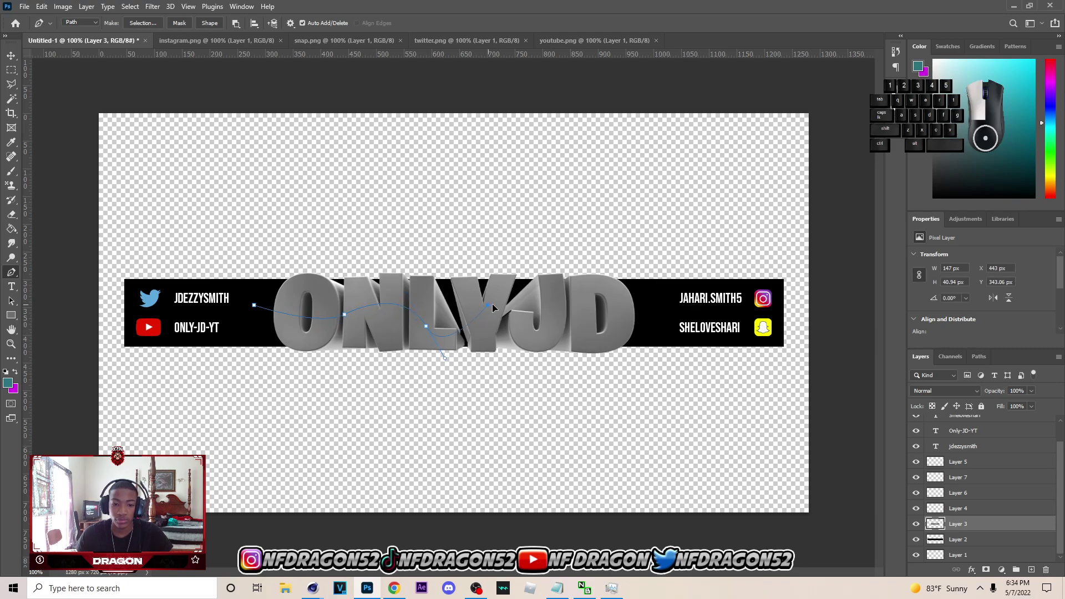
{"action": "left_click_drag", "start_coordinate": [504, 297], "coordinate": [505, 297]}
{"action": "key", "text": "ctrl+z"}
{"action": "key", "text": "ctrl+z"}
{"action": "left_click_drag", "start_coordinate": [443, 318], "coordinate": [453, 332]}
{"action": "left_click_drag", "start_coordinate": [508, 307], "coordinate": [528, 312]}
{"action": "left_click_drag", "start_coordinate": [597, 324], "coordinate": [689, 345]}
{"action": "left_click", "coordinate": [700, 233]}
{"action": "left_click_drag", "start_coordinate": [634, 201], "coordinate": [549, 186]}
{"action": "left_click_drag", "start_coordinate": [495, 185], "coordinate": [469, 189]}
{"action": "left_click_drag", "start_coordinate": [420, 200], "coordinate": [338, 220]}
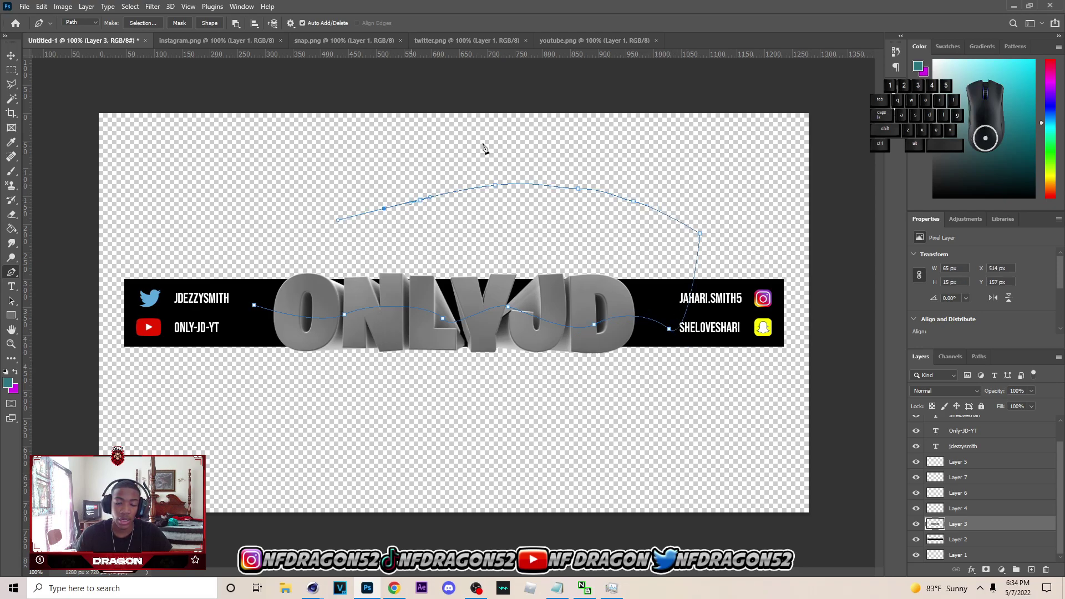
{"action": "left_click", "coordinate": [269, 281]}
{"action": "left_click", "coordinate": [254, 305]}
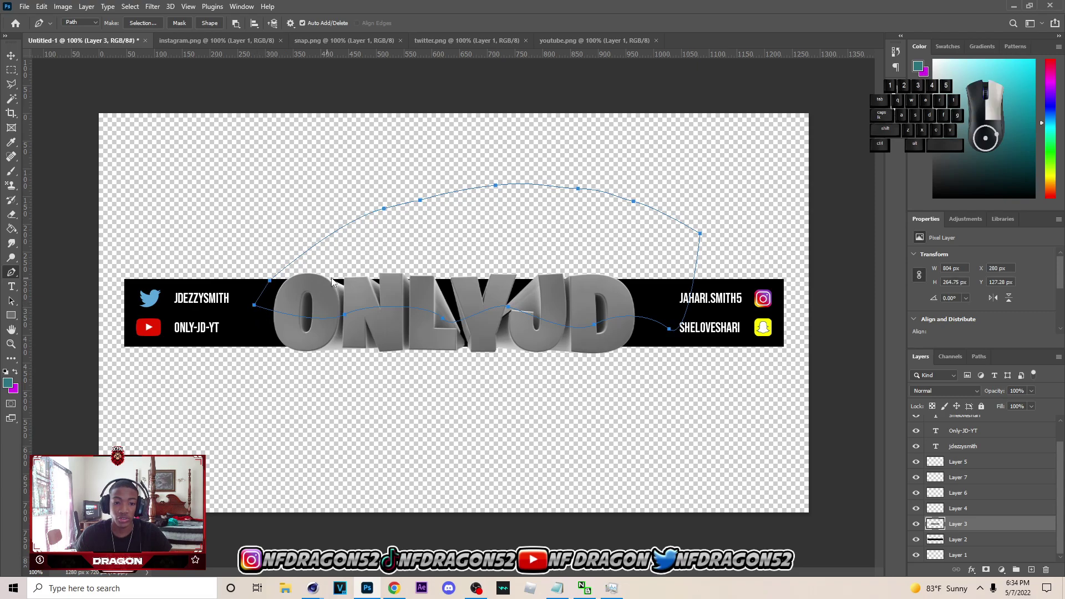
- Make a selection from the path, invert it, Layer via Cut, and nudge the piece down 1 px
{"action": "right_click", "coordinate": [327, 280]}
{"action": "left_click", "coordinate": [366, 325]}
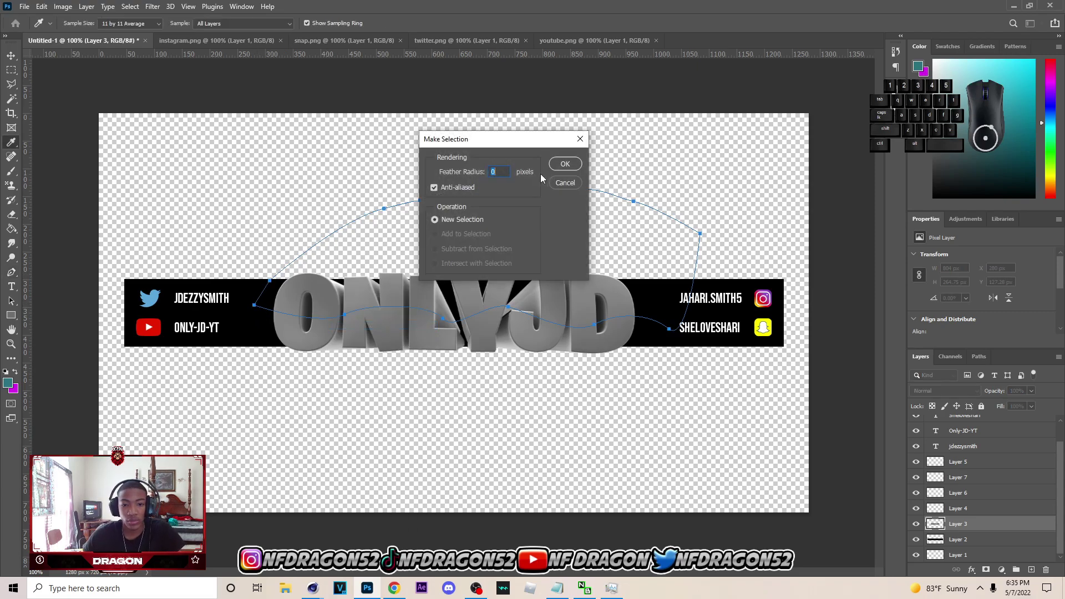
{"action": "left_click", "coordinate": [563, 162]}
{"action": "key", "text": "l"}
{"action": "right_click", "coordinate": [432, 228]}
{"action": "left_click", "coordinate": [455, 244]}
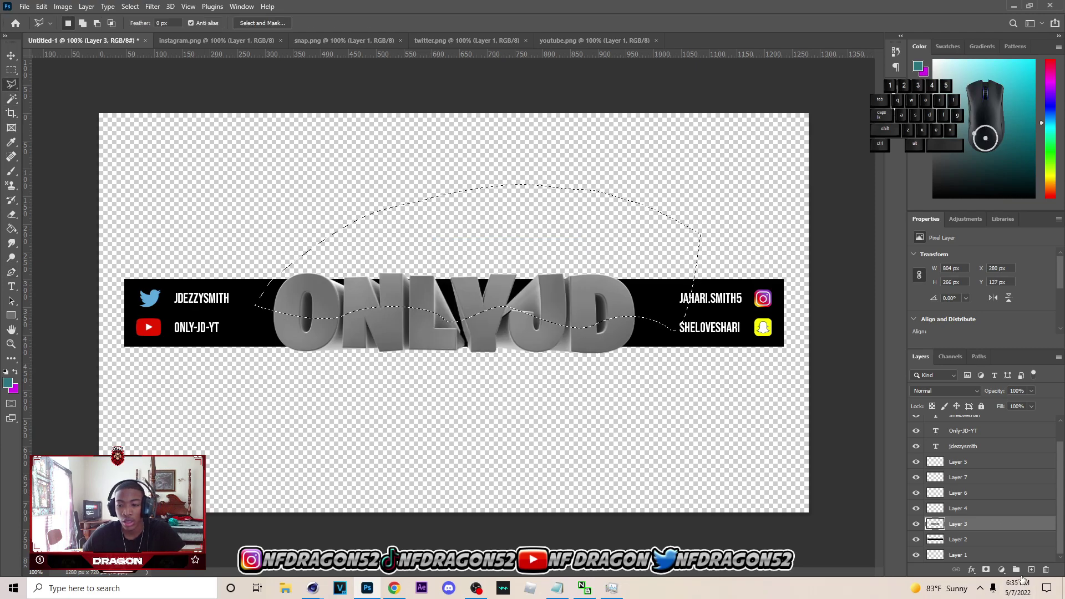
{"action": "right_click", "coordinate": [524, 279]}
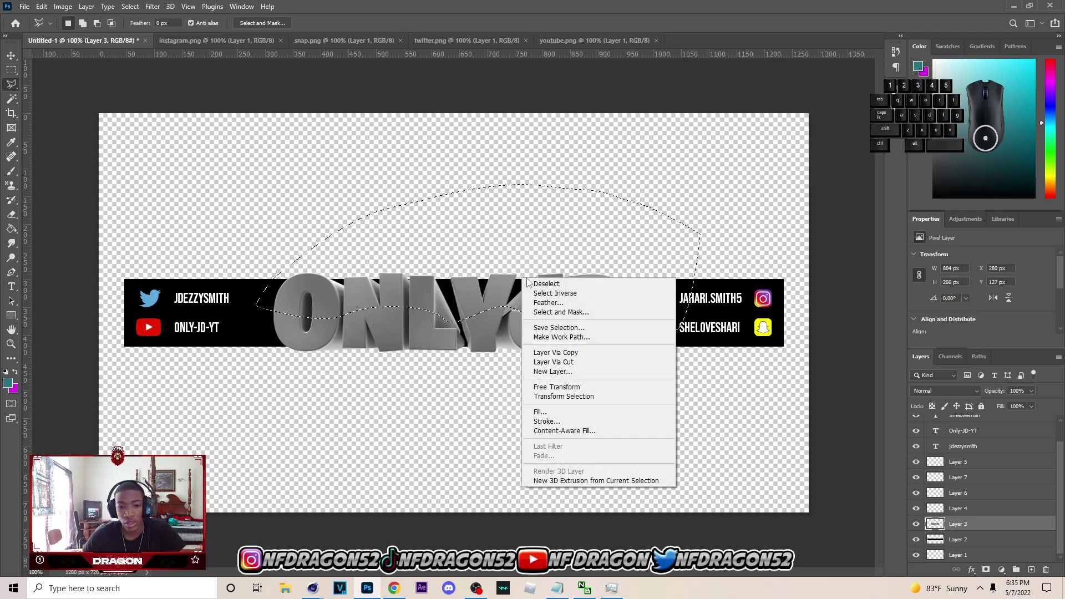
{"action": "left_click", "coordinate": [588, 361]}
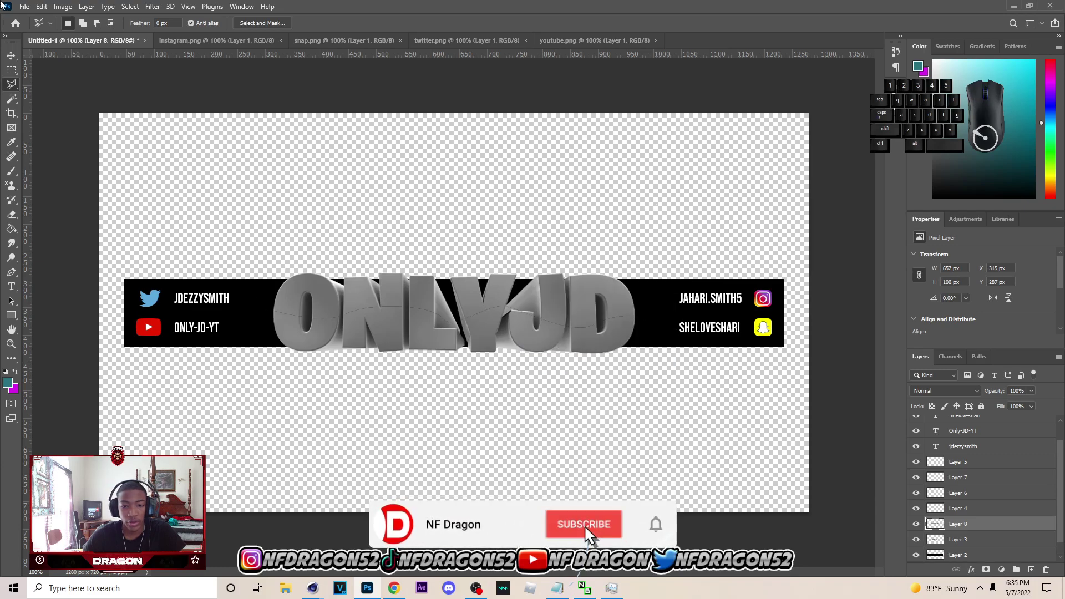
{"action": "left_click", "coordinate": [12, 57]}
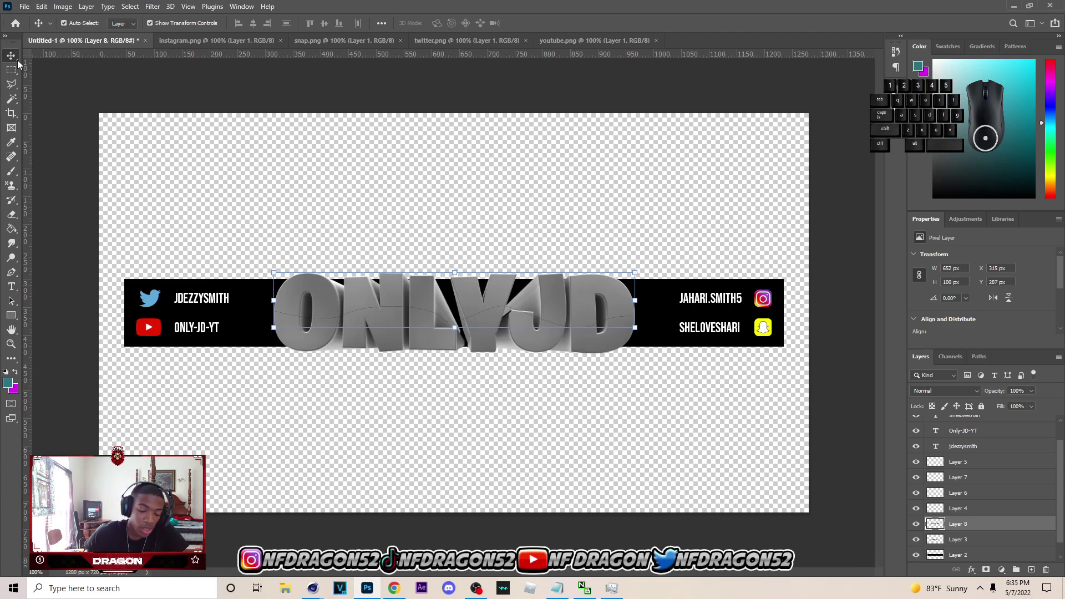
{"action": "key", "text": "Down"}
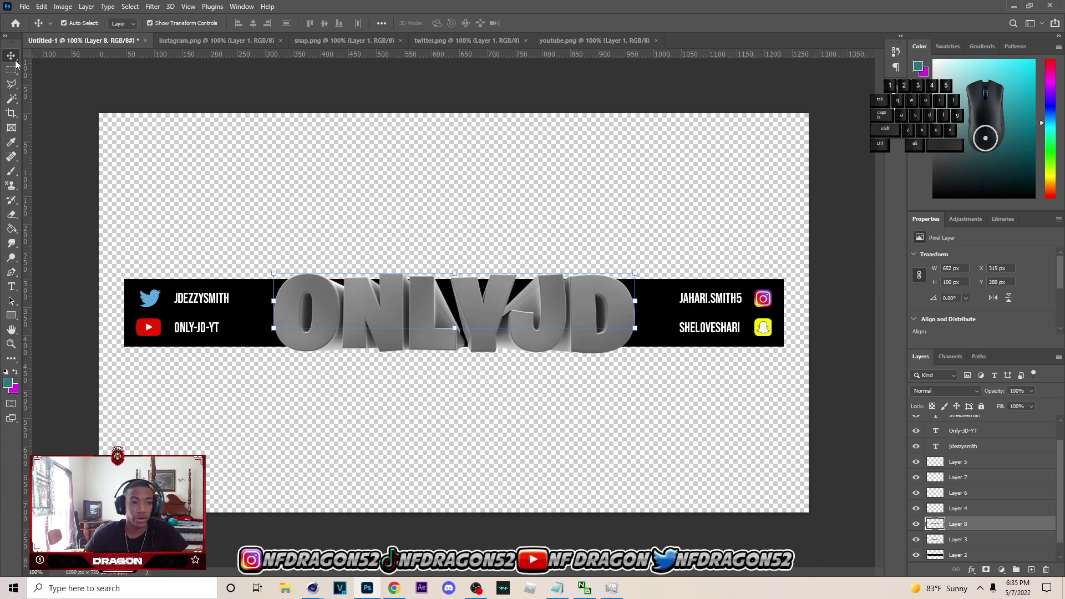
- Give Layer 8, the top lettering piece, a red Color Overlay
{"action": "right_click", "coordinate": [994, 525]}
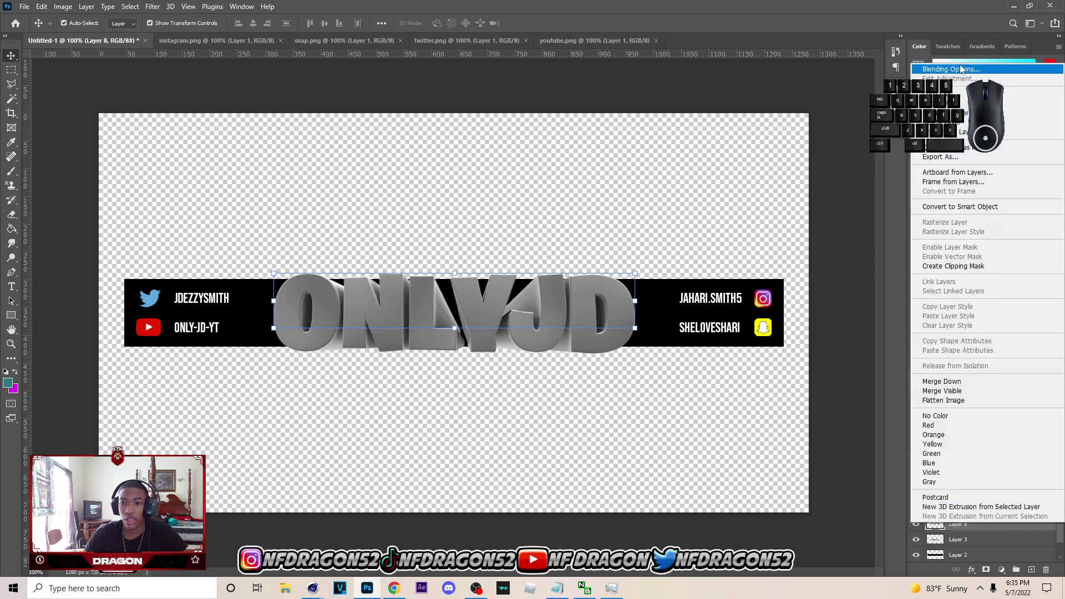
{"action": "left_click", "coordinate": [950, 68]}
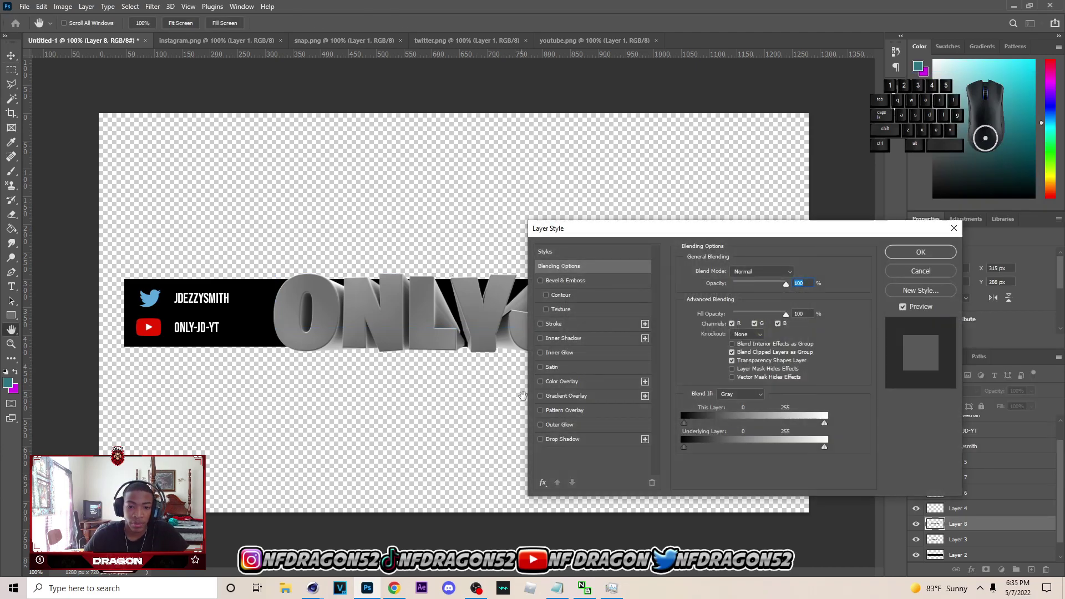
{"action": "left_click", "coordinate": [546, 383]}
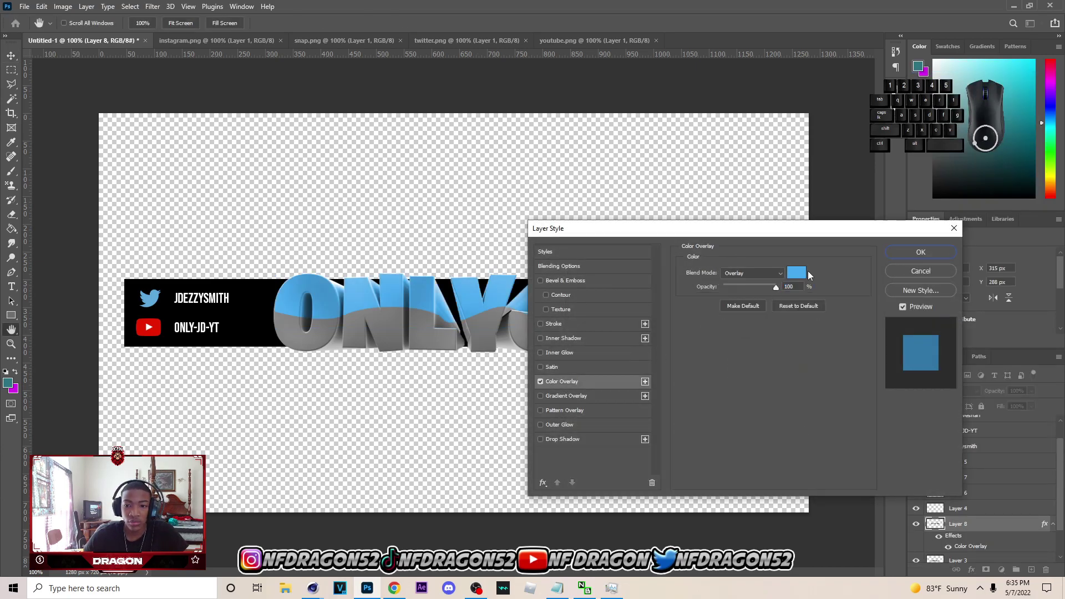
{"action": "left_click", "coordinate": [797, 272]}
{"action": "left_click_drag", "start_coordinate": [867, 307], "coordinate": [859, 266]}
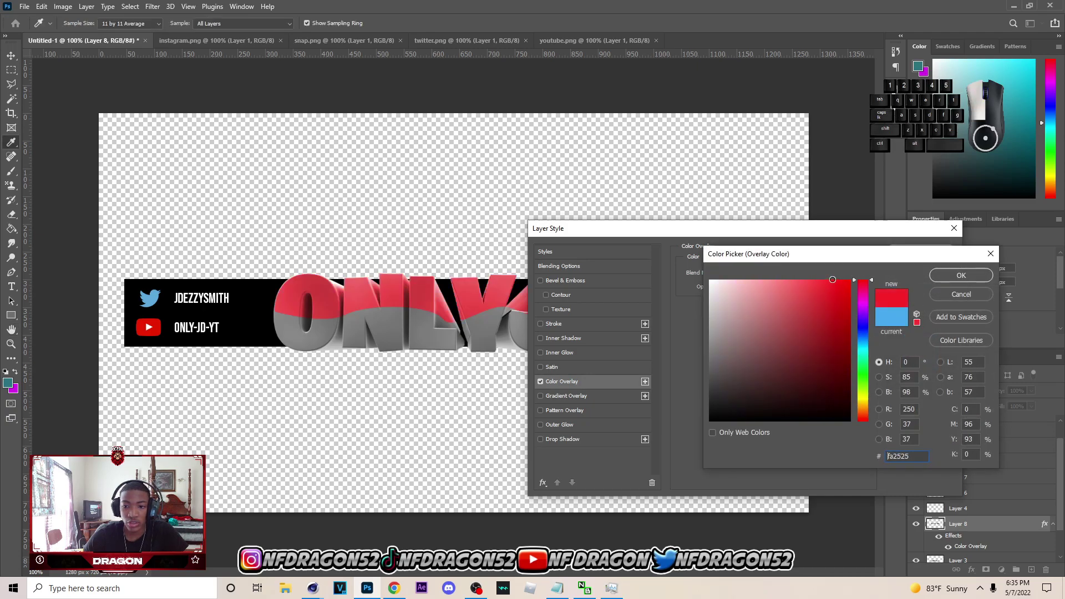
{"action": "left_click", "coordinate": [836, 280]}
{"action": "left_click", "coordinate": [938, 277]}
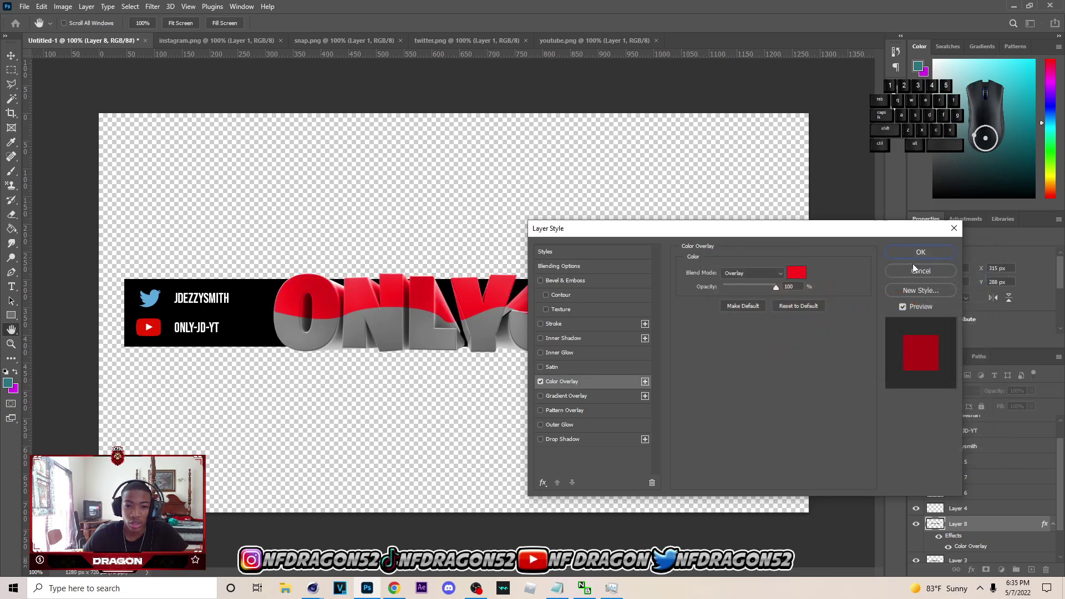
{"action": "left_click", "coordinate": [919, 252]}
- Give Layer 3, the lower lettering, a white Color Overlay with reduced opacity
{"action": "right_click", "coordinate": [981, 559]}
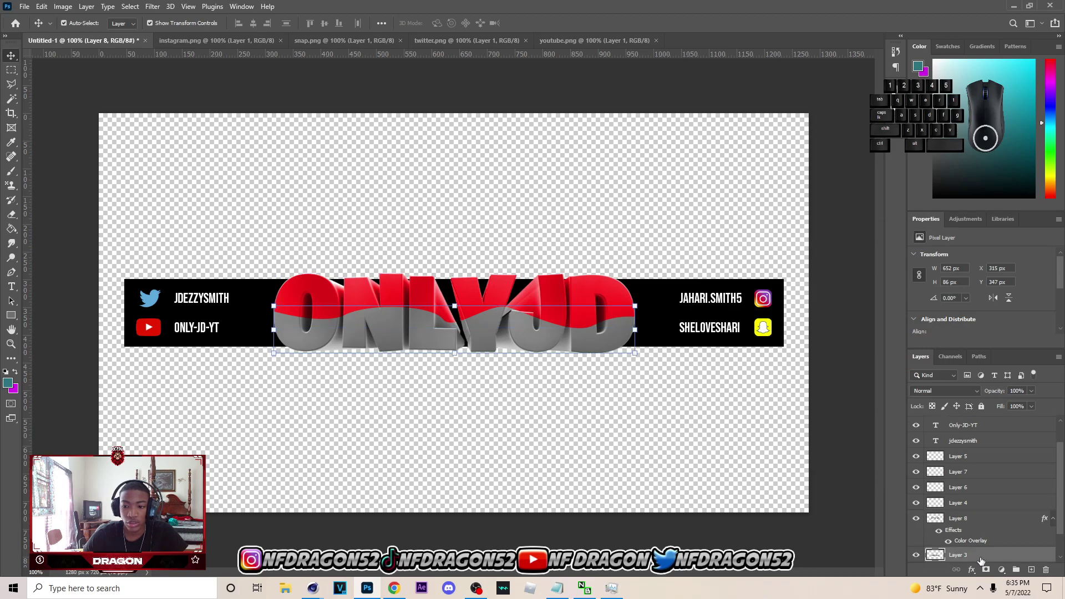
{"action": "left_click", "coordinate": [978, 103]}
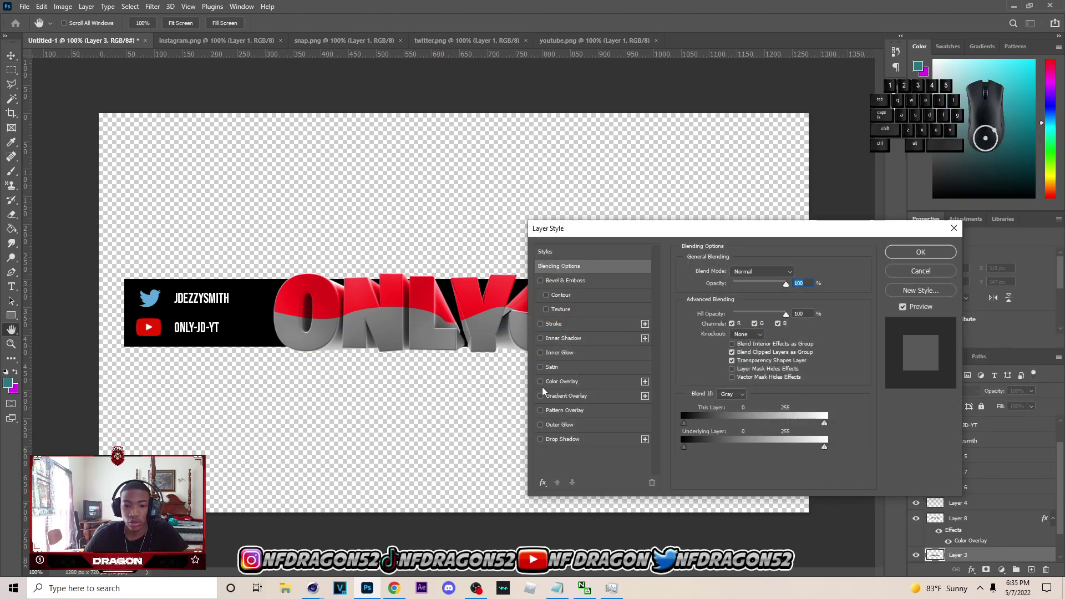
{"action": "left_click", "coordinate": [558, 383]}
{"action": "left_click", "coordinate": [803, 269]}
{"action": "left_click", "coordinate": [641, 193]}
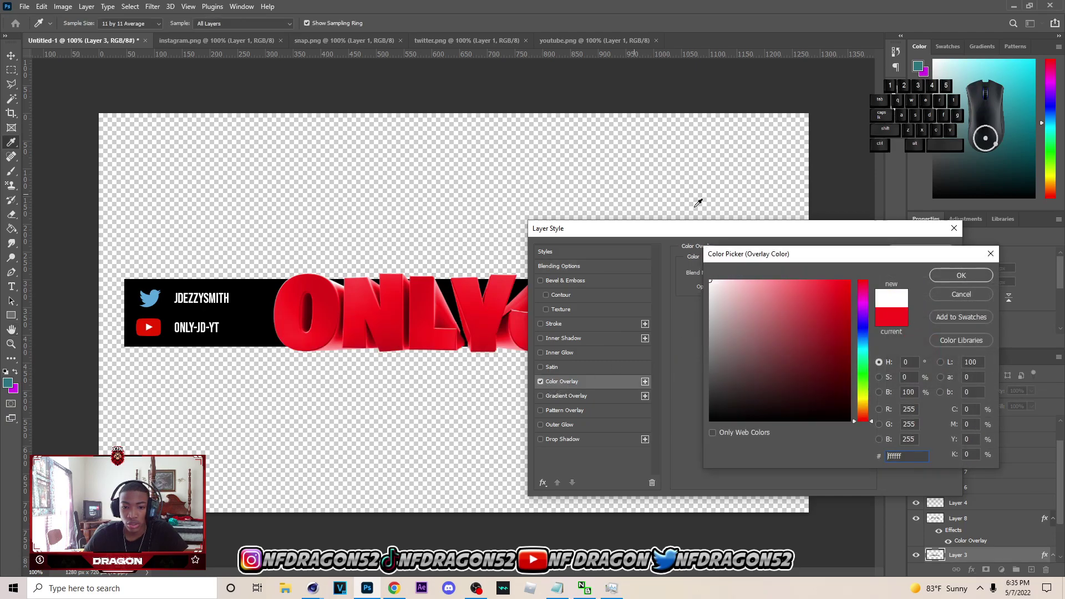
{"action": "left_click", "coordinate": [956, 276]}
{"action": "left_click_drag", "start_coordinate": [748, 286], "coordinate": [766, 287]}
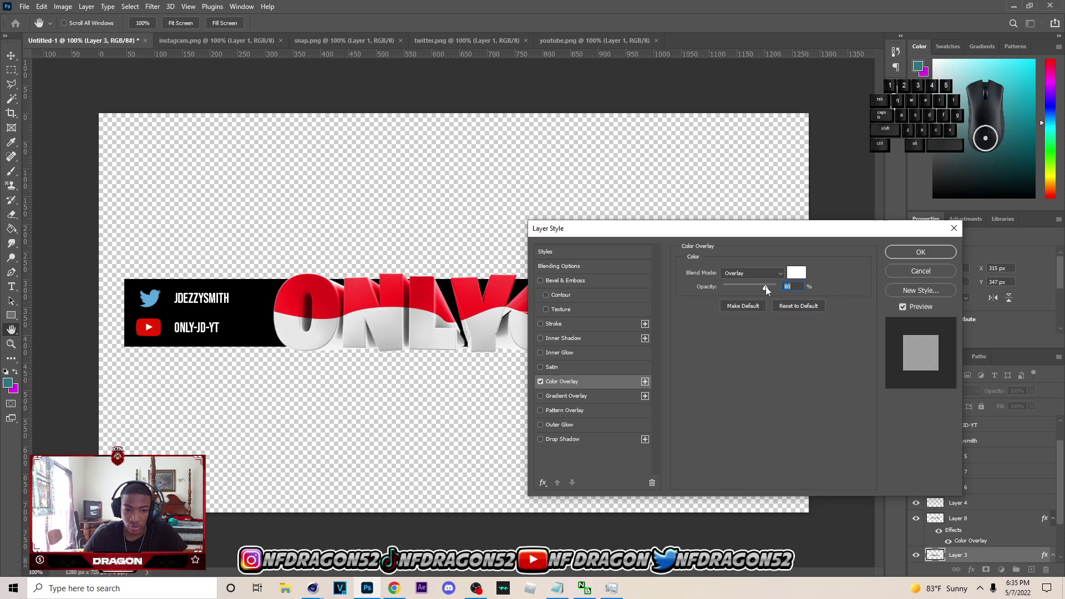
{"action": "left_click", "coordinate": [905, 251]}
- Adjust Layer 8's red Color Overlay opacity to 96%
{"action": "left_click", "coordinate": [1021, 518]}
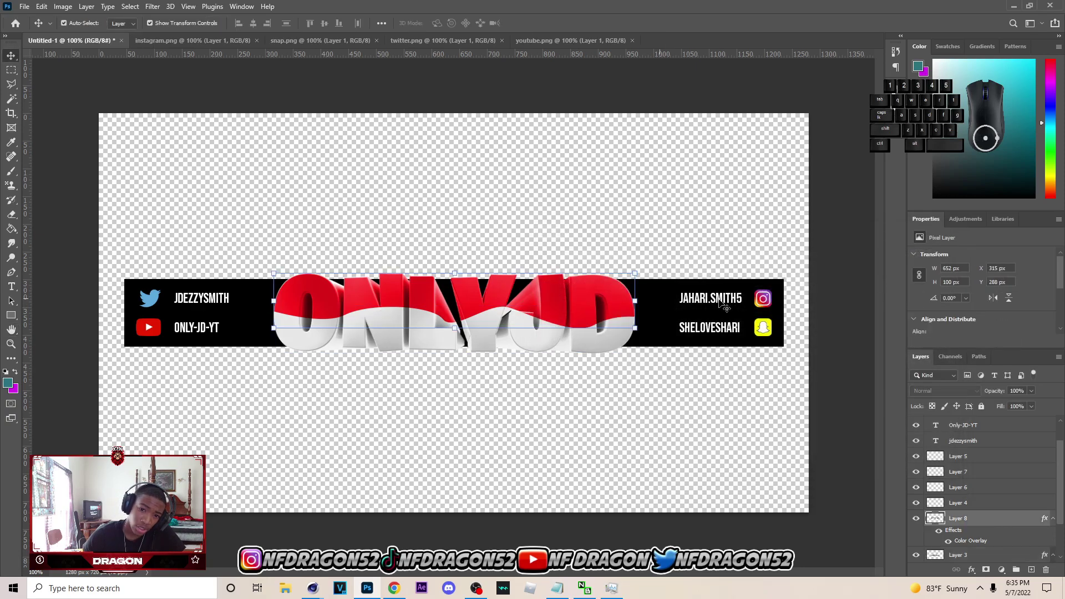
{"action": "right_click", "coordinate": [1022, 517]}
{"action": "left_click", "coordinate": [812, 132]}
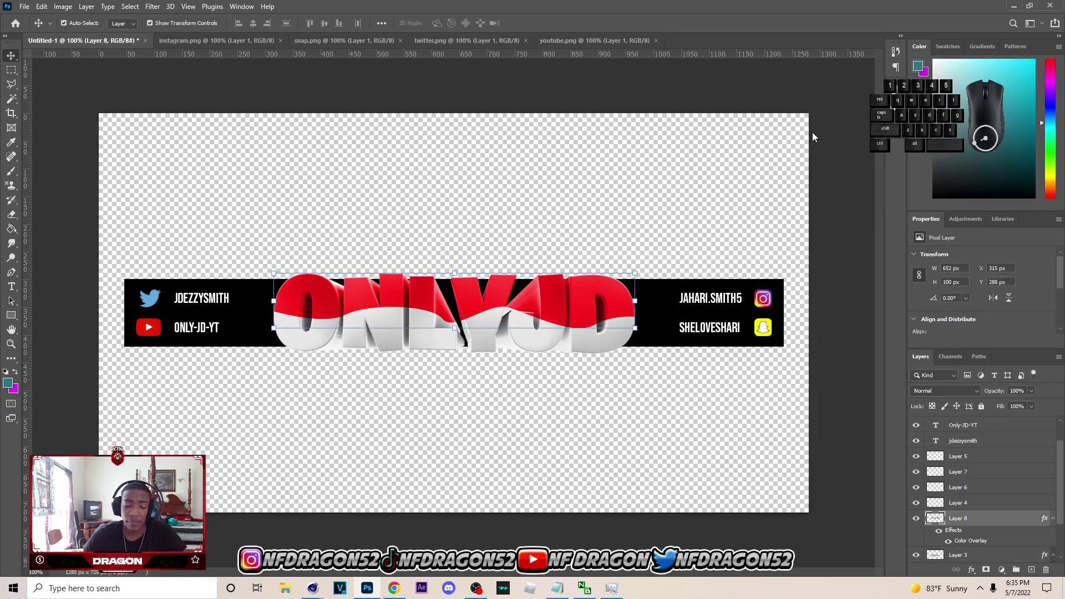
{"action": "left_click", "coordinate": [574, 384]}
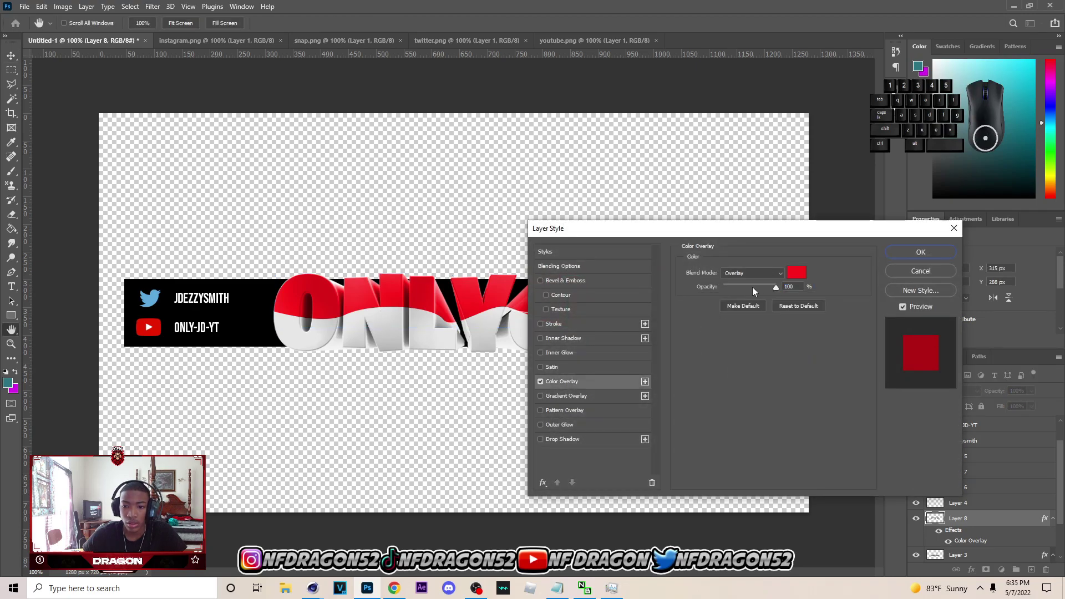
{"action": "left_click", "coordinate": [751, 287]}
{"action": "left_click_drag", "start_coordinate": [774, 288], "coordinate": [776, 287]}
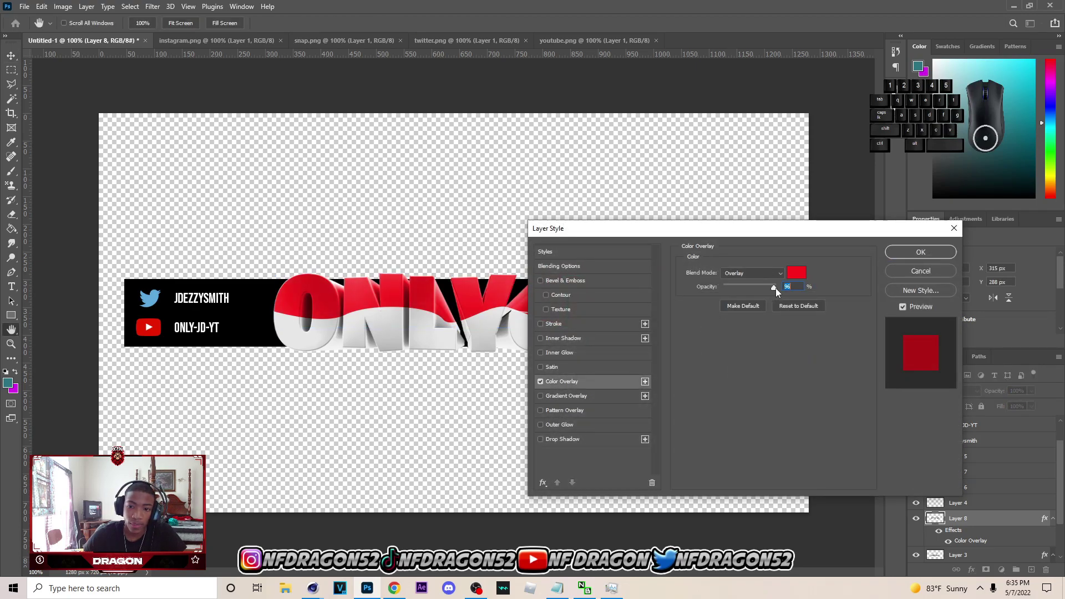
{"action": "left_click", "coordinate": [947, 259]}
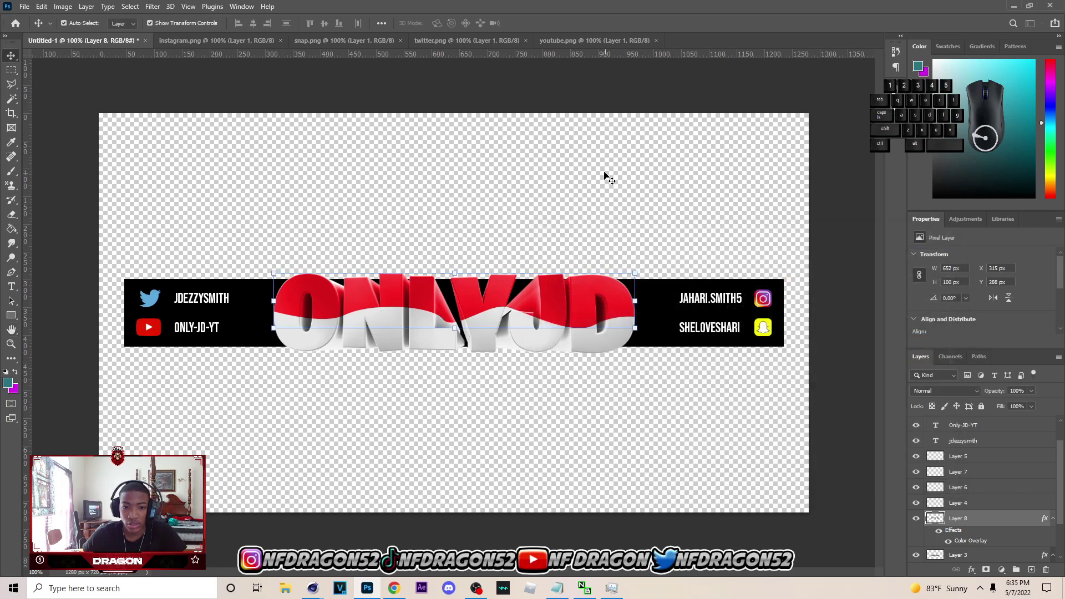
- Select the black banner layer and draw a wavy Pen path across the banner
{"action": "left_click", "coordinate": [269, 319]}
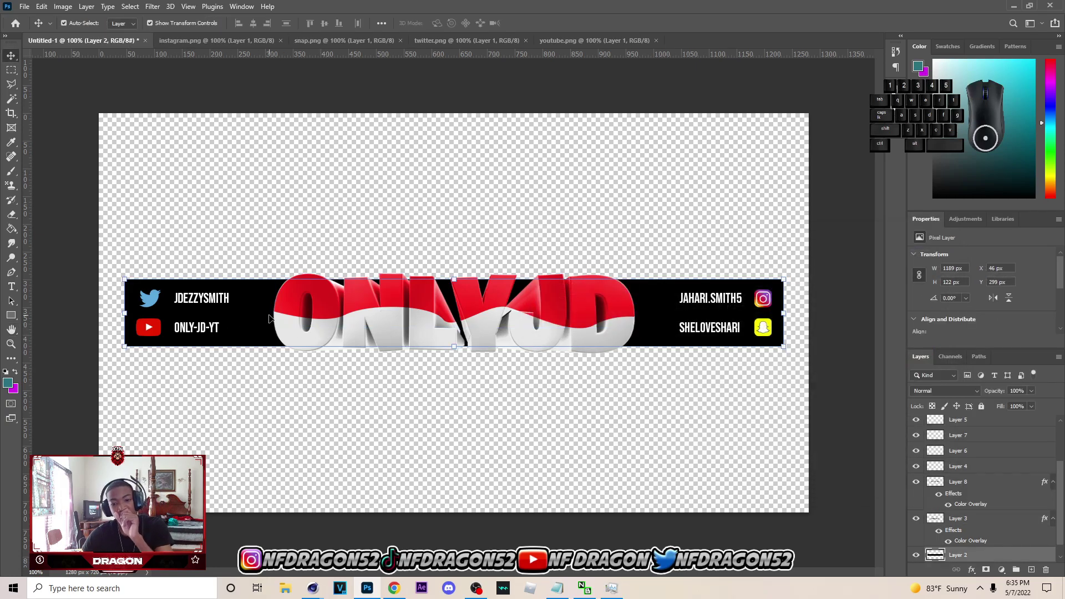
{"action": "scroll", "coordinate": [1046, 462], "scroll_direction": "down", "scroll_amount": 2}
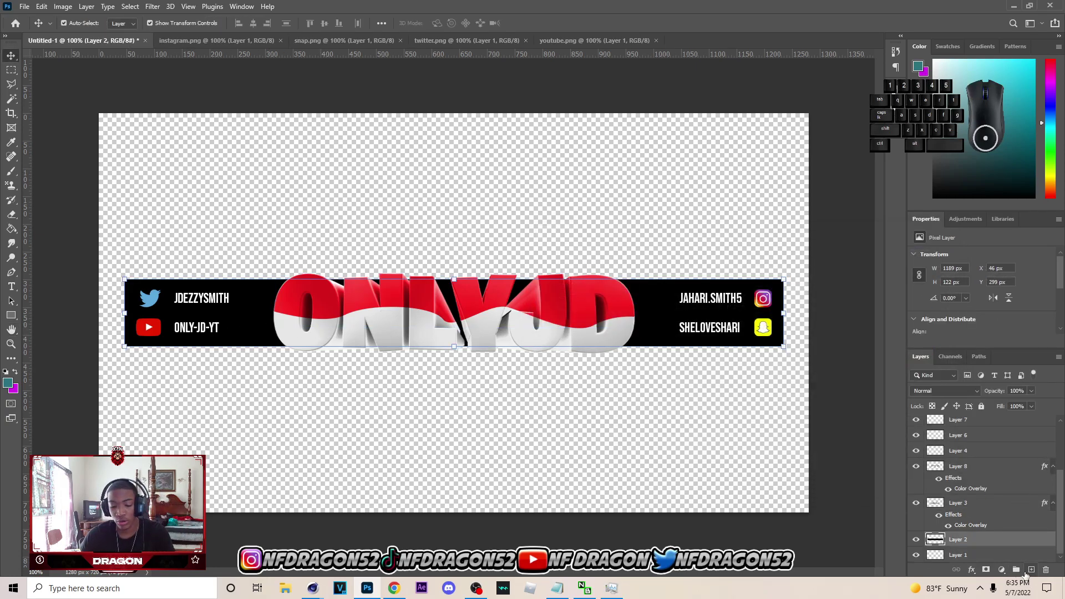
{"action": "key", "text": "p"}
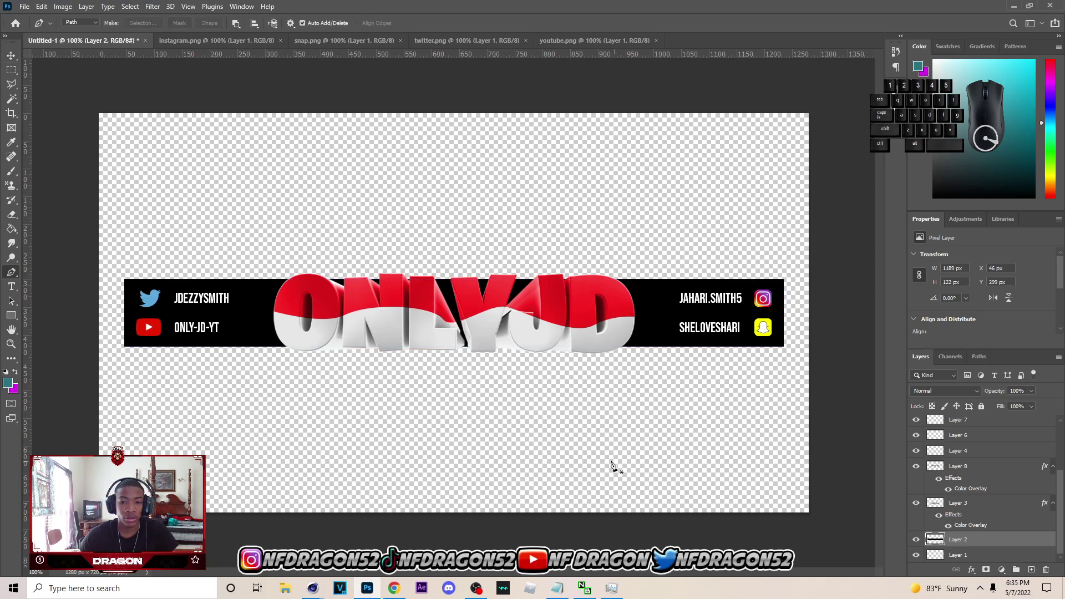
{"action": "left_click", "coordinate": [79, 316]}
{"action": "left_click_drag", "start_coordinate": [175, 313], "coordinate": [191, 328]}
{"action": "left_click_drag", "start_coordinate": [390, 304], "coordinate": [441, 283]}
{"action": "left_click_drag", "start_coordinate": [639, 325], "coordinate": [723, 316]}
{"action": "left_click_drag", "start_coordinate": [789, 330], "coordinate": [850, 385]}
{"action": "key", "text": "ctrl+z"}
{"action": "left_click_drag", "start_coordinate": [838, 324], "coordinate": [898, 354]}
- Arch the path back over the top of the canvas and close it at the start
{"action": "left_click_drag", "start_coordinate": [806, 216], "coordinate": [798, 204]}
{"action": "left_click_drag", "start_coordinate": [647, 144], "coordinate": [523, 123]}
{"action": "left_click_drag", "start_coordinate": [451, 124], "coordinate": [360, 137]}
{"action": "left_click_drag", "start_coordinate": [306, 140], "coordinate": [188, 172]}
{"action": "left_click_drag", "start_coordinate": [114, 199], "coordinate": [109, 203]}
{"action": "left_click", "coordinate": [78, 315]}
- Make a selection from the path, invert it, and copy that banner part to a new layer with Ctrl+J
{"action": "right_click", "coordinate": [260, 295]}
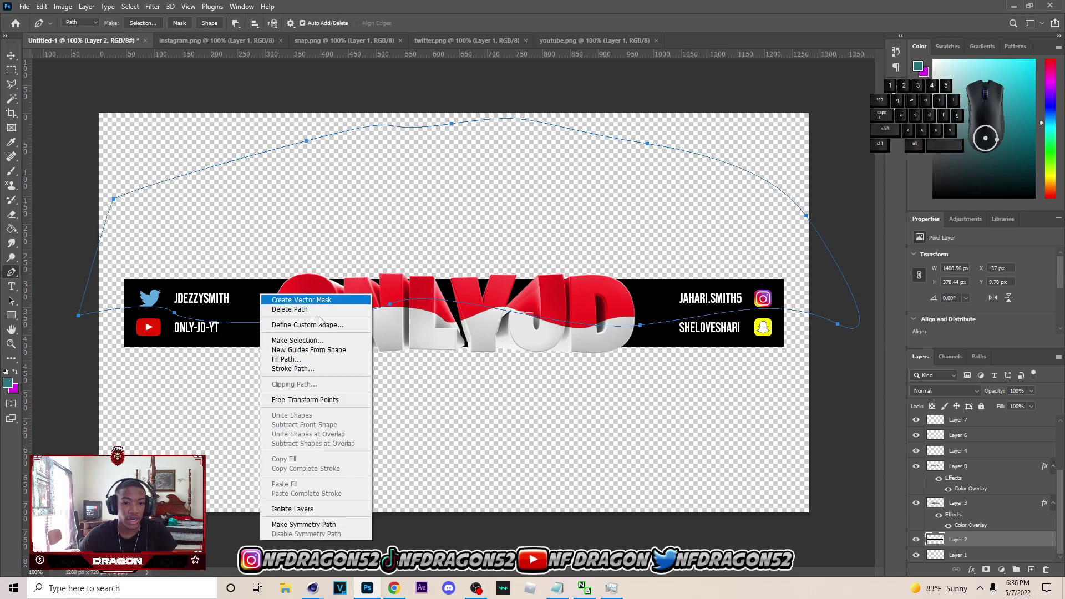
{"action": "left_click", "coordinate": [346, 340]}
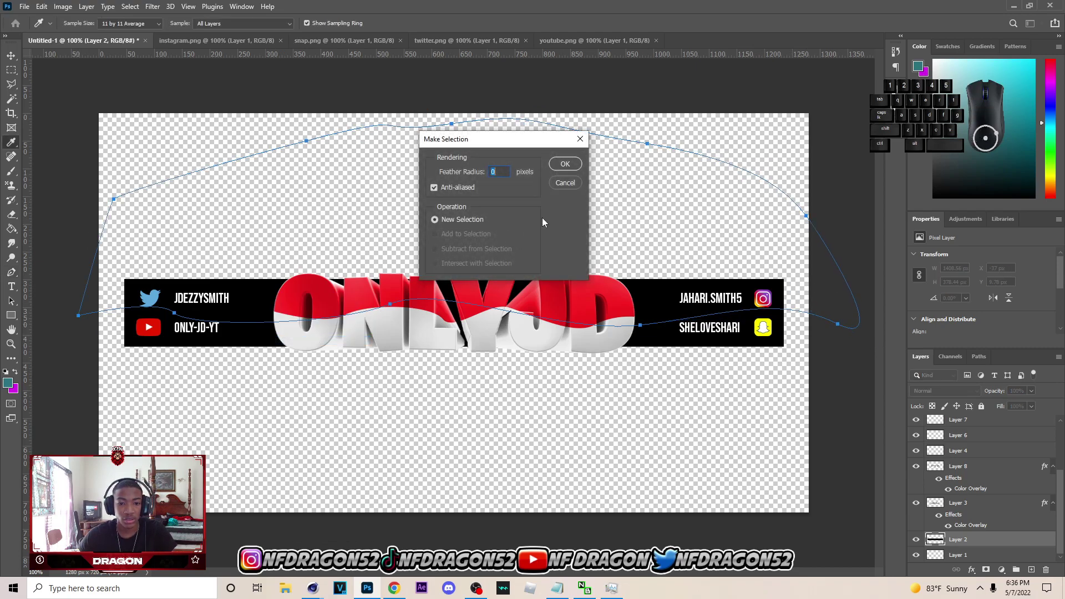
{"action": "left_click", "coordinate": [566, 165]}
{"action": "key", "text": "l"}
{"action": "right_click", "coordinate": [235, 125]}
{"action": "left_click", "coordinate": [266, 137]}
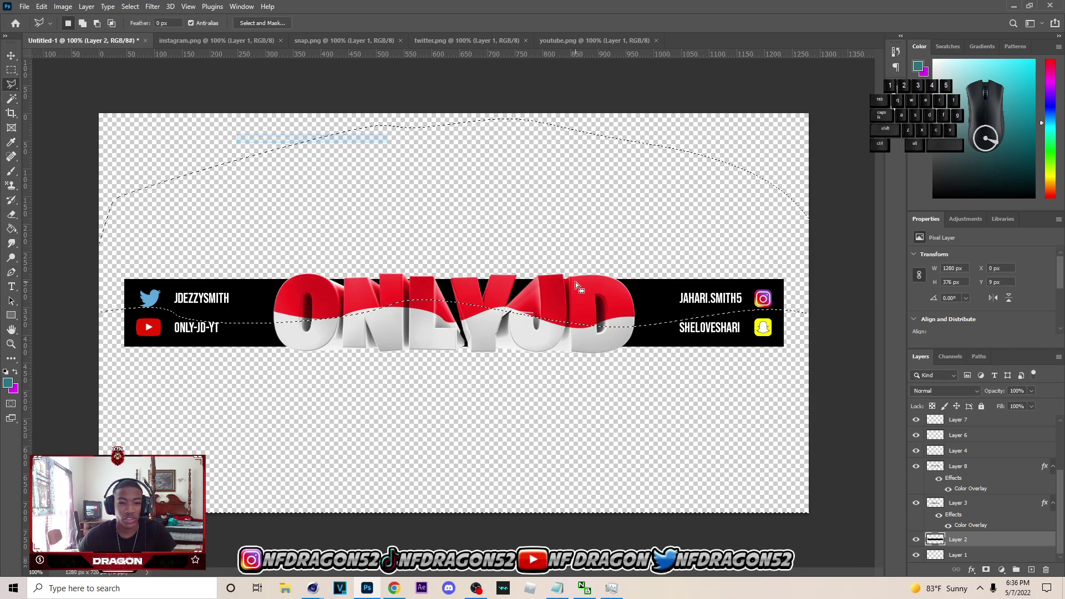
{"action": "key", "text": "ctrl+j"}
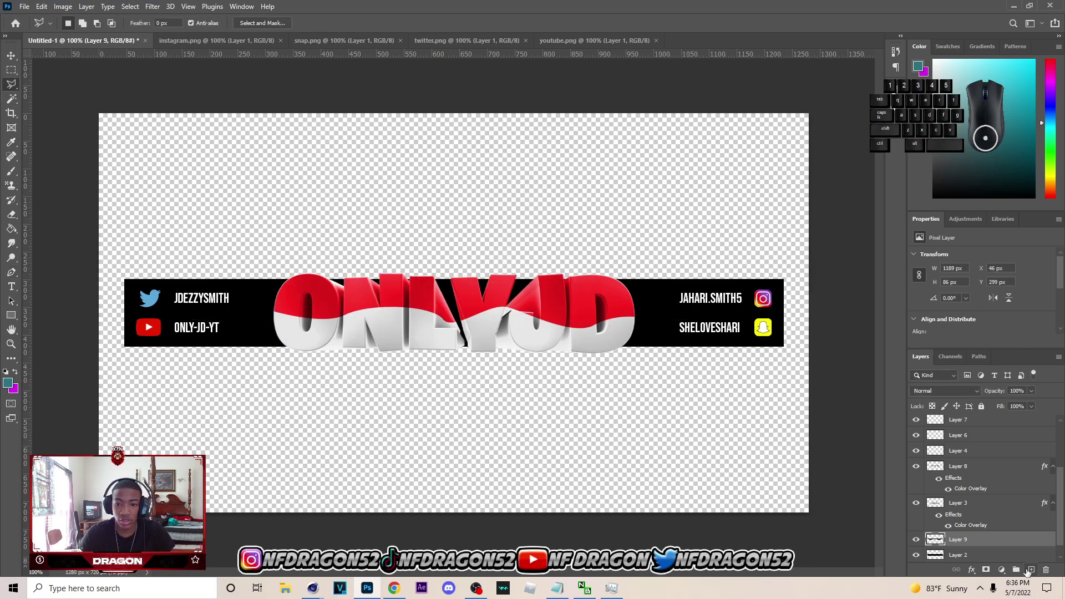
- Open the Layer Style settings for the new Layer 9
{"action": "left_click", "coordinate": [11, 56]}
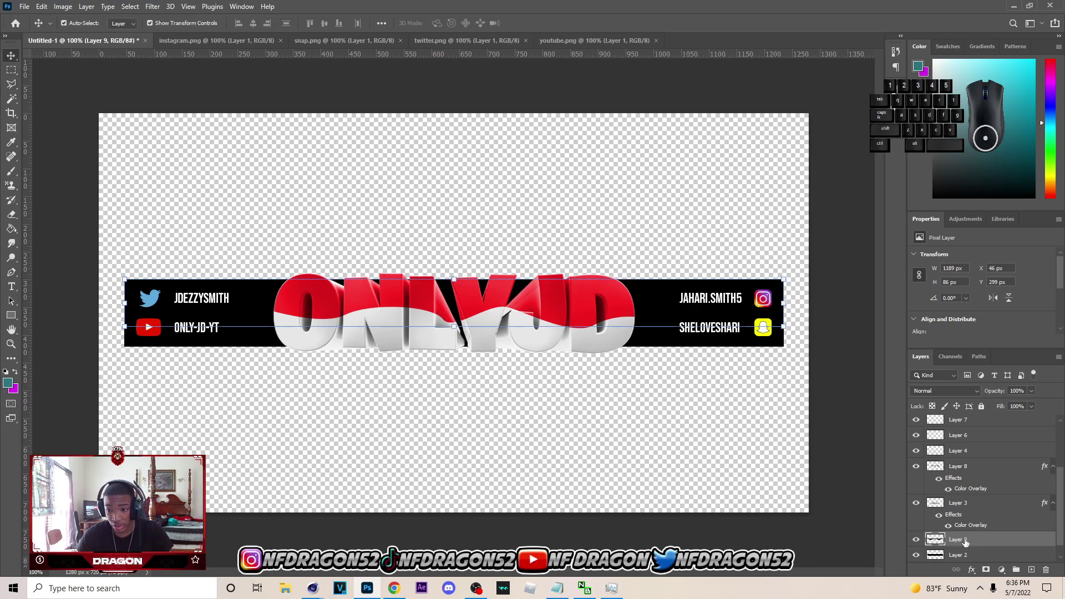
{"action": "right_click", "coordinate": [965, 541]}
{"action": "left_click", "coordinate": [968, 85]}
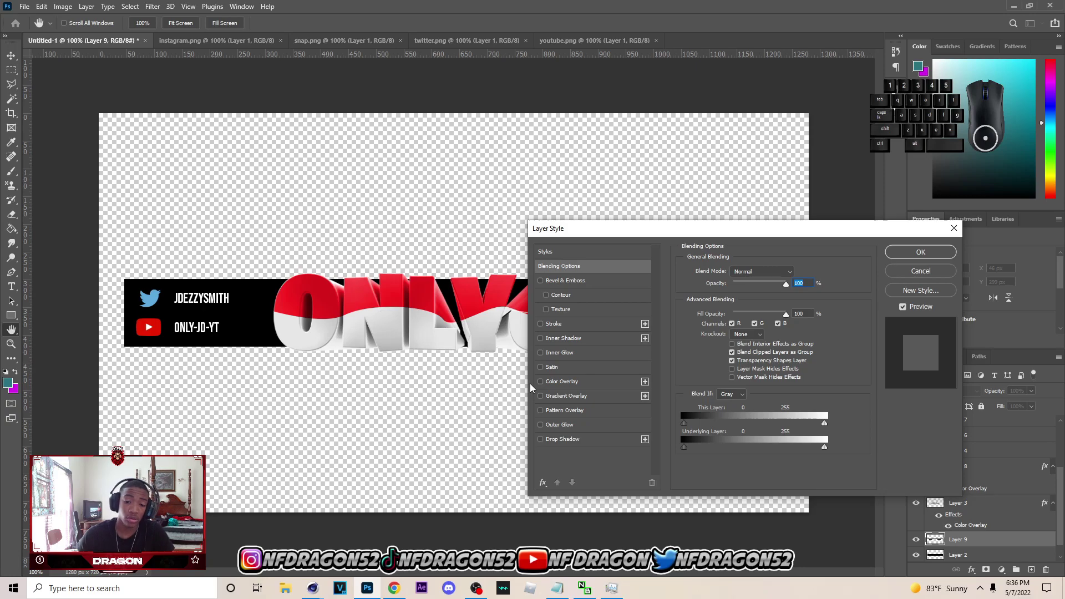
- Give Layer 9 a Normal-blend Color Overlay in light grey b2b2b2
{"action": "left_click", "coordinate": [541, 381]}
{"action": "left_click", "coordinate": [580, 383]}
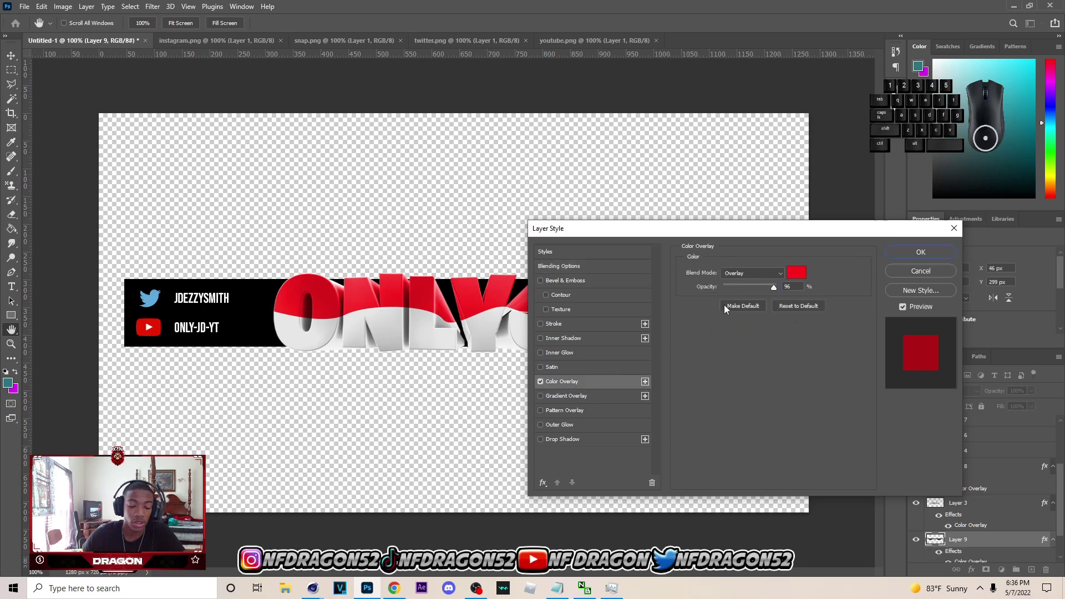
{"action": "left_click", "coordinate": [743, 272]}
{"action": "left_click", "coordinate": [739, 282]}
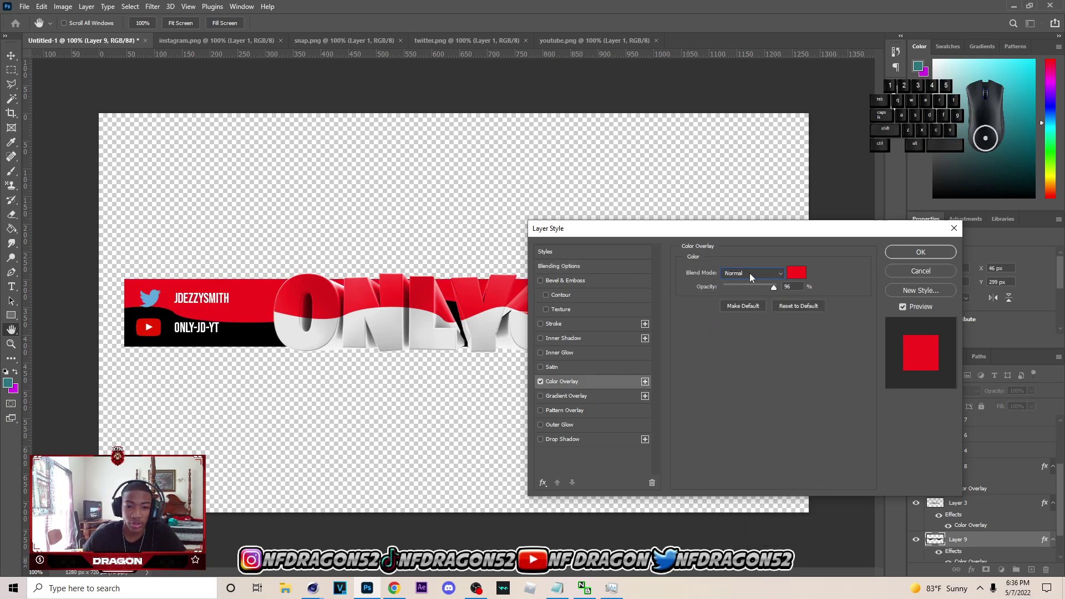
{"action": "left_click", "coordinate": [797, 272]}
{"action": "mouse_move", "coordinate": [811, 324]}
{"action": "left_mouse_down"}
{"action": "mouse_move", "coordinate": [843, 345]}
{"action": "mouse_move", "coordinate": [835, 326]}
{"action": "mouse_move", "coordinate": [738, 299]}
{"action": "mouse_move", "coordinate": [703, 267]}
{"action": "mouse_move", "coordinate": [731, 335]}
{"action": "mouse_move", "coordinate": [712, 411]}
{"action": "mouse_move", "coordinate": [710, 376]}
{"action": "mouse_move", "coordinate": [735, 358]}
{"action": "mouse_move", "coordinate": [716, 359]}
{"action": "mouse_move", "coordinate": [704, 322]}
{"action": "left_mouse_up"}
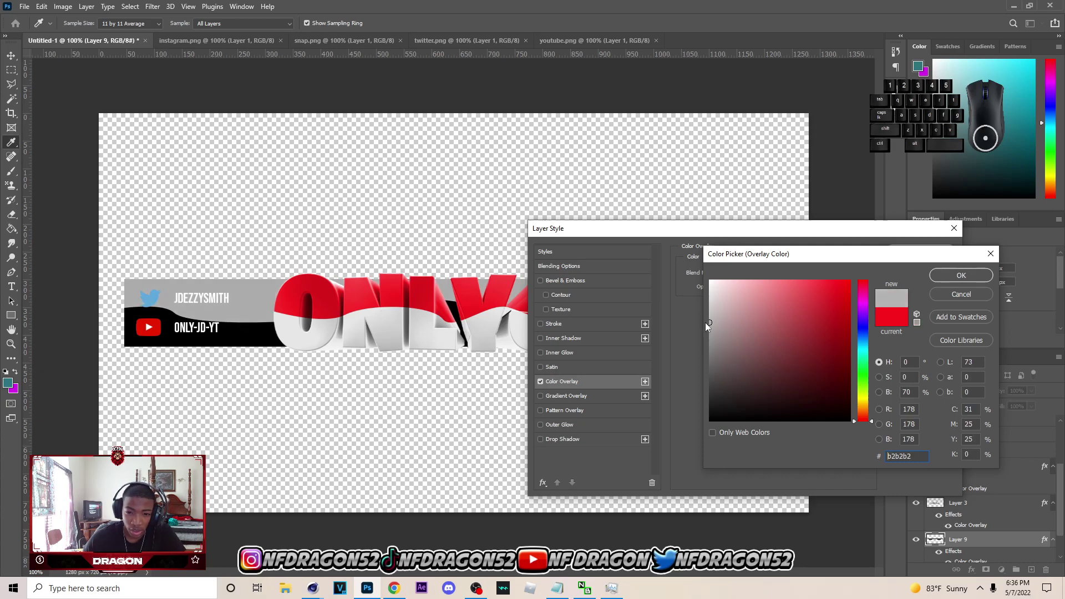
{"action": "left_click", "coordinate": [937, 279]}
{"action": "left_click", "coordinate": [933, 249]}
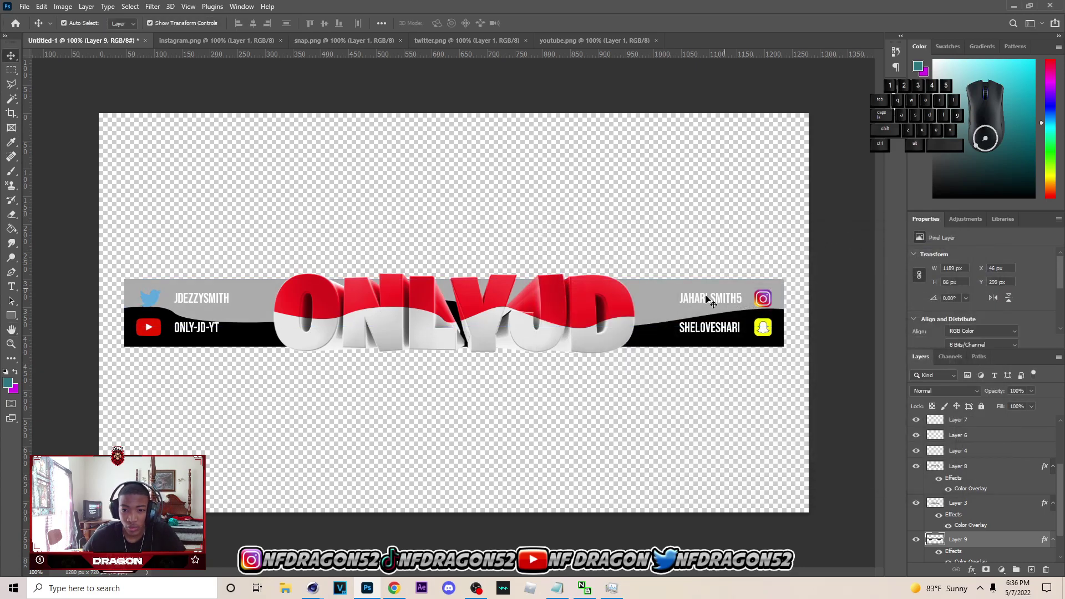
{"action": "left_click", "coordinate": [720, 343]}
- Add a red fa2424 Color Overlay to Layer 2, sampled from the ONLYJD lettering
{"action": "left_click", "coordinate": [684, 319]}
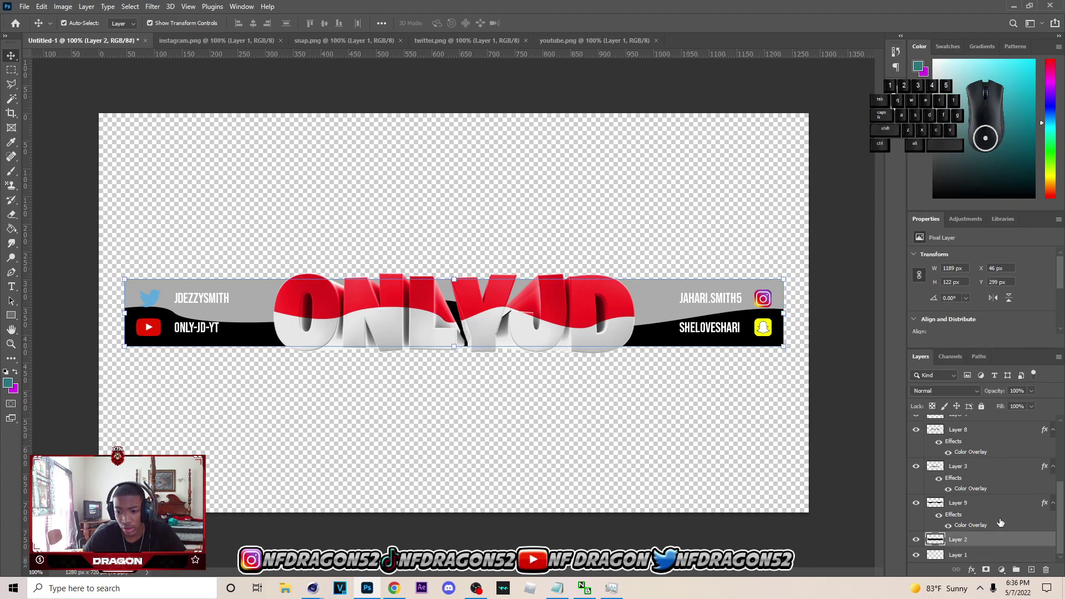
{"action": "right_click", "coordinate": [977, 541]}
{"action": "left_click", "coordinate": [943, 87]}
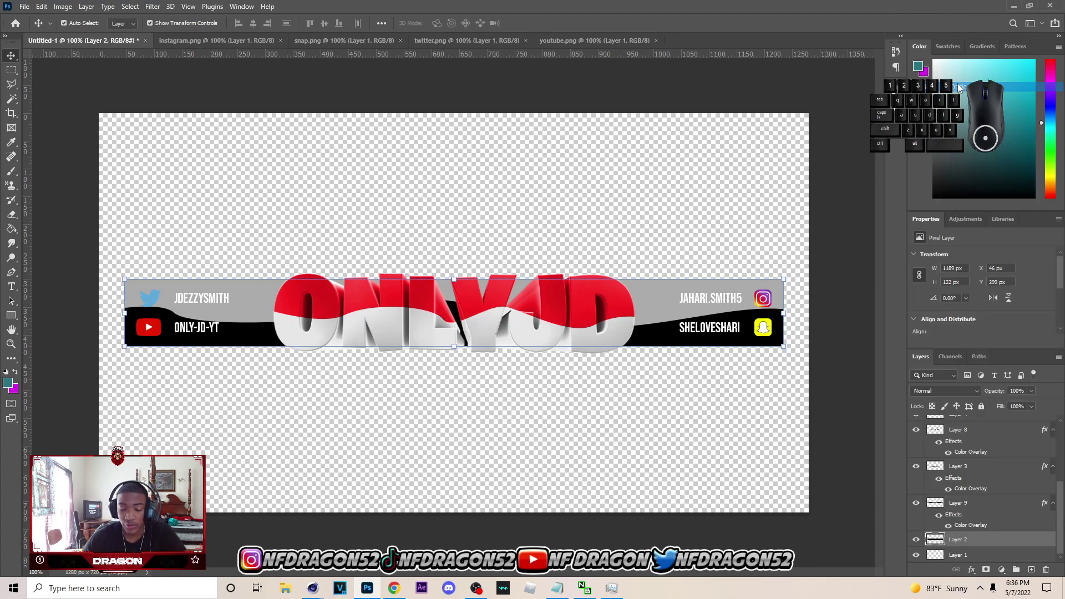
{"action": "left_click", "coordinate": [555, 382]}
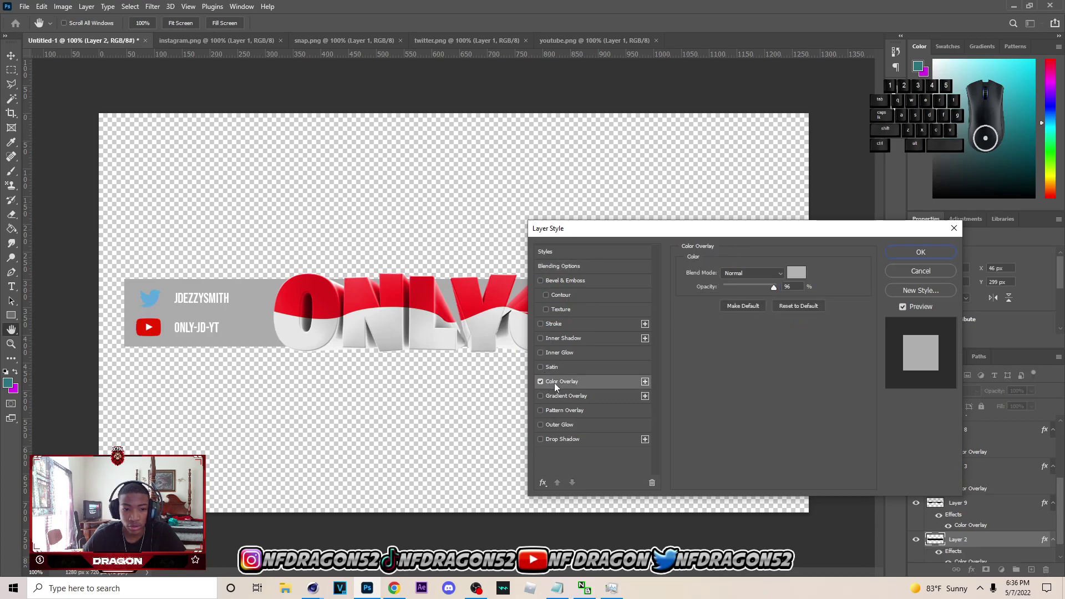
{"action": "left_click", "coordinate": [796, 273]}
{"action": "left_click", "coordinate": [462, 300]}
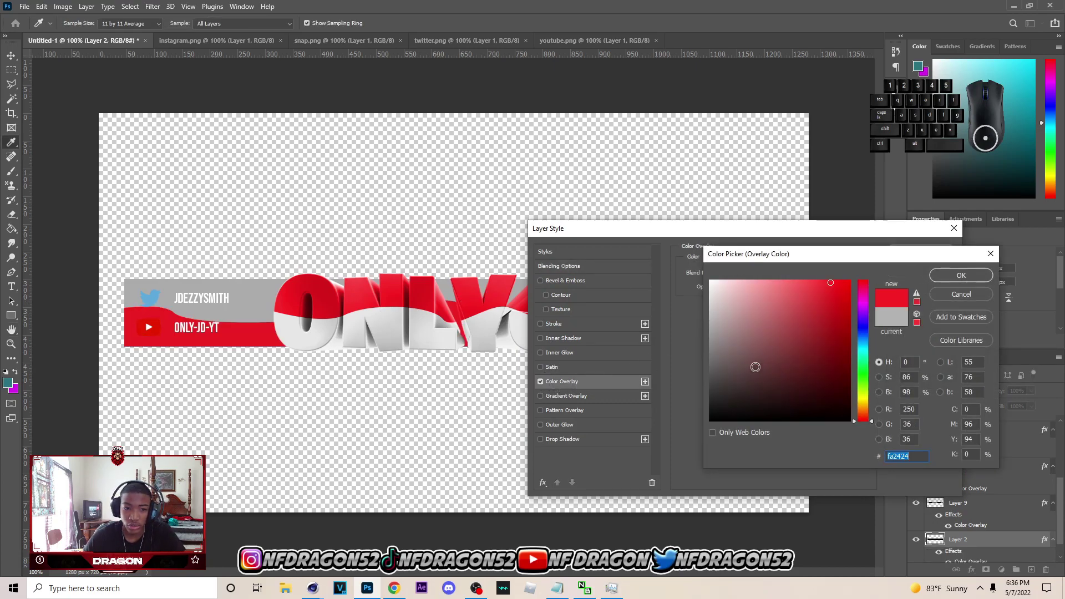
{"action": "left_click", "coordinate": [961, 275]}
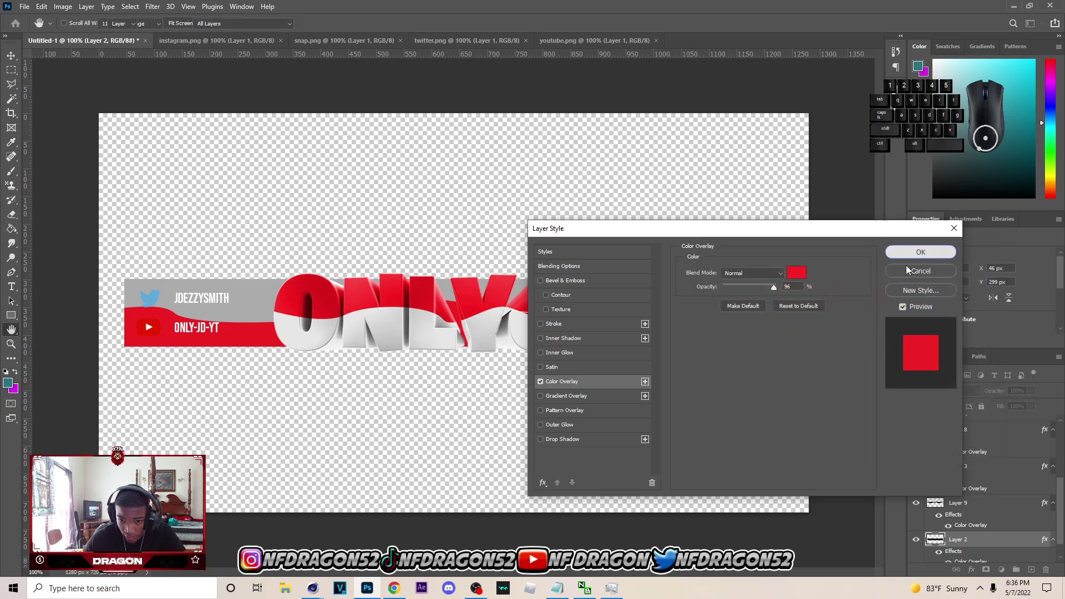
{"action": "left_click", "coordinate": [915, 253]}
{"action": "left_click", "coordinate": [719, 298]}
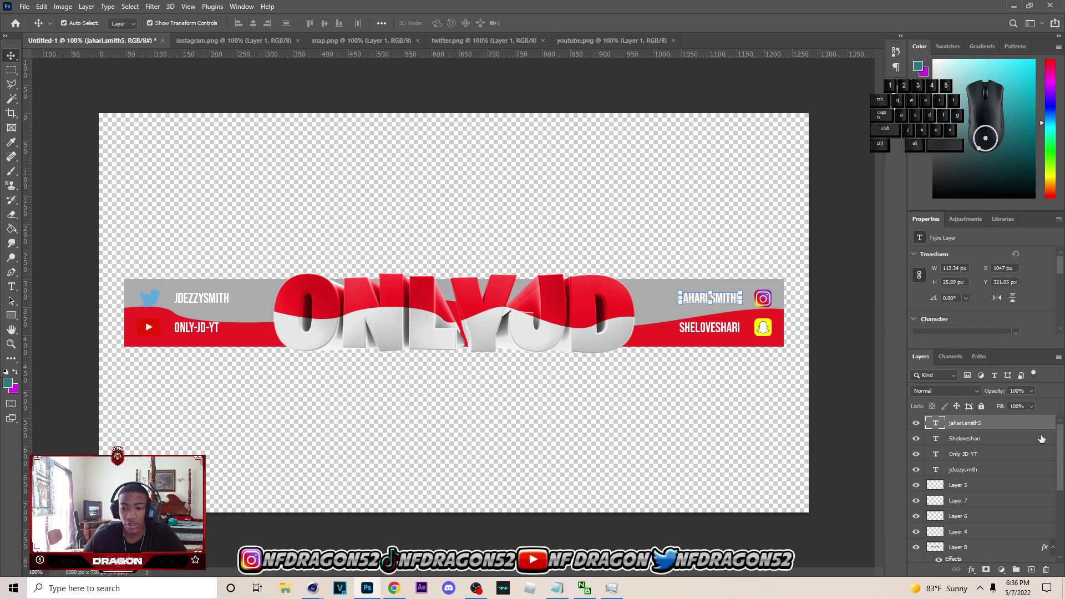
- Group the social handle text and icon layers into Group 1
{"action": "scroll", "coordinate": [1023, 455], "scroll_direction": "down", "scroll_amount": 1}
{"action": "left_click", "coordinate": [974, 488], "text": "shift"}
{"action": "left_click", "coordinate": [1016, 568]}
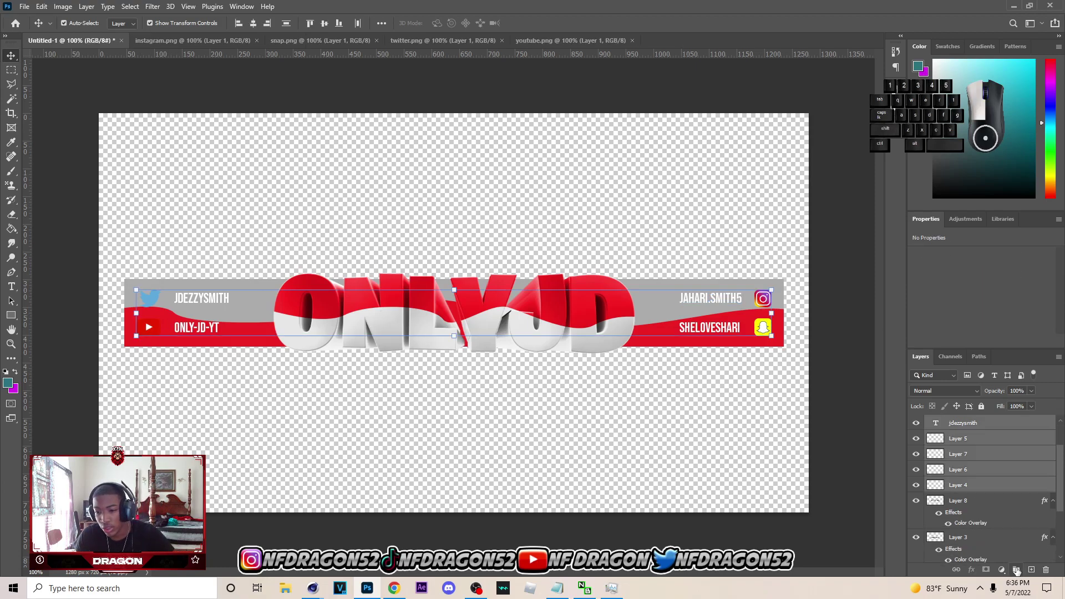
- Give Group 1 a drop shadow with distance 5, opacity 70% and size 5
{"action": "right_click", "coordinate": [984, 422]}
{"action": "left_click", "coordinate": [888, 179]}
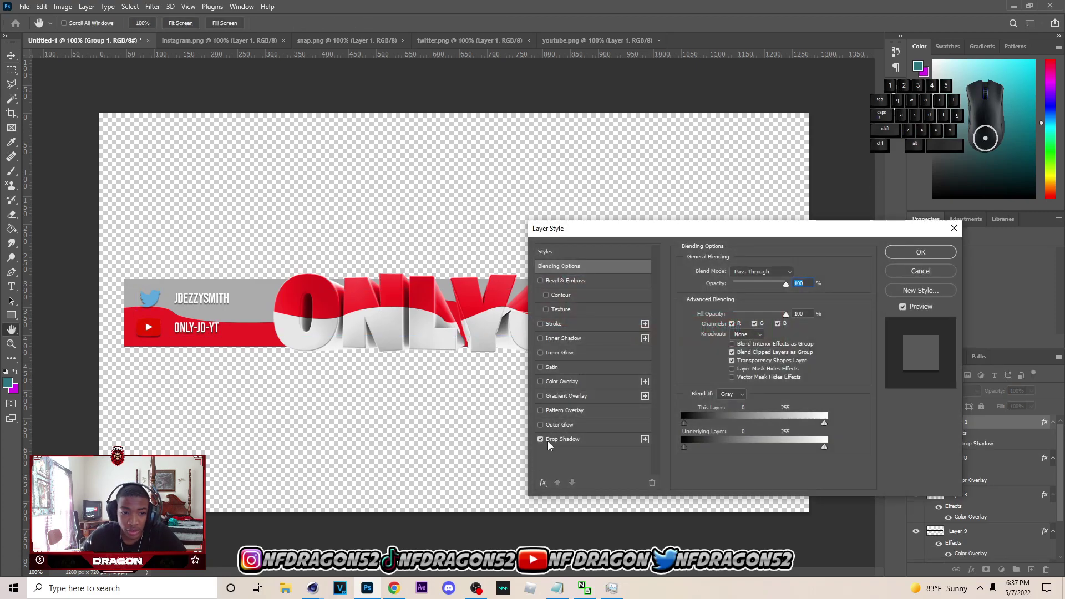
{"action": "left_click", "coordinate": [546, 440]}
{"action": "left_click_drag", "start_coordinate": [722, 321], "coordinate": [760, 289]}
{"action": "left_click_drag", "start_coordinate": [728, 347], "coordinate": [727, 346]}
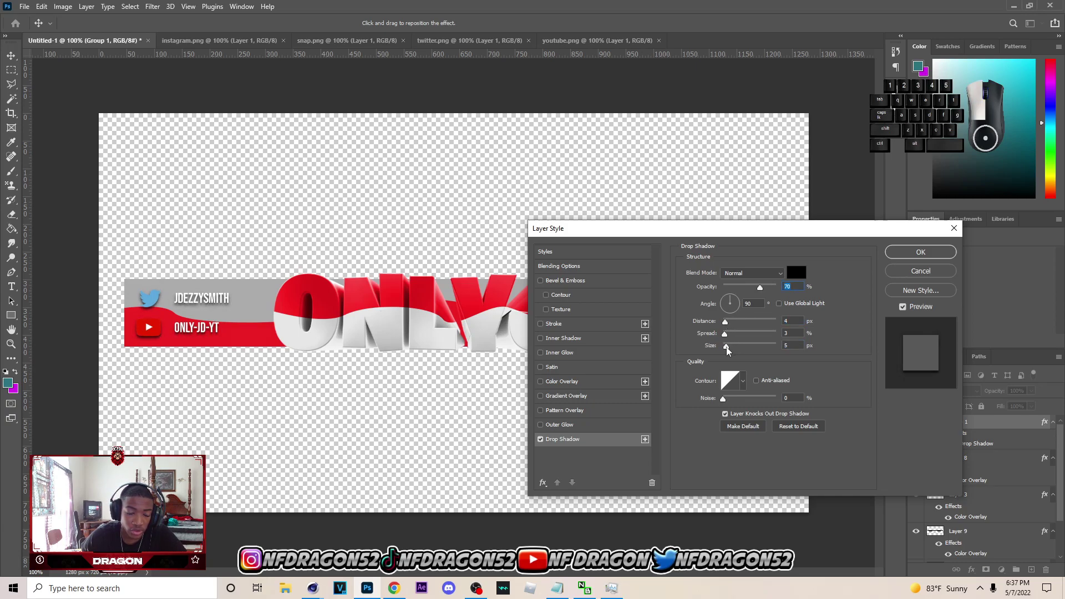
{"action": "left_click", "coordinate": [931, 255]}
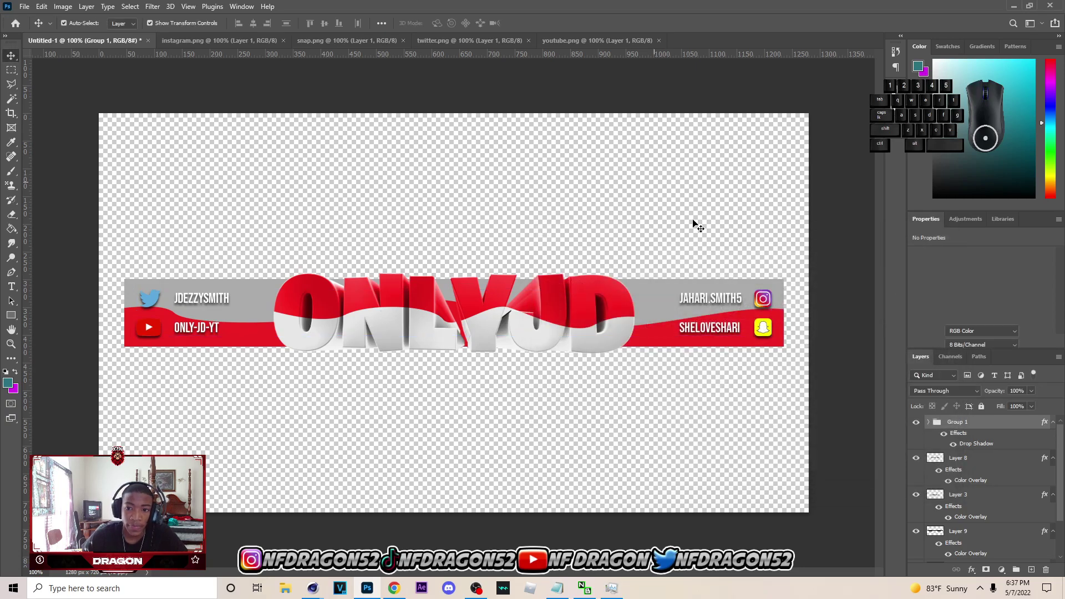
{"action": "left_click", "coordinate": [693, 225]}
{"action": "left_click", "coordinate": [703, 299]}
{"action": "left_click", "coordinate": [952, 432]}
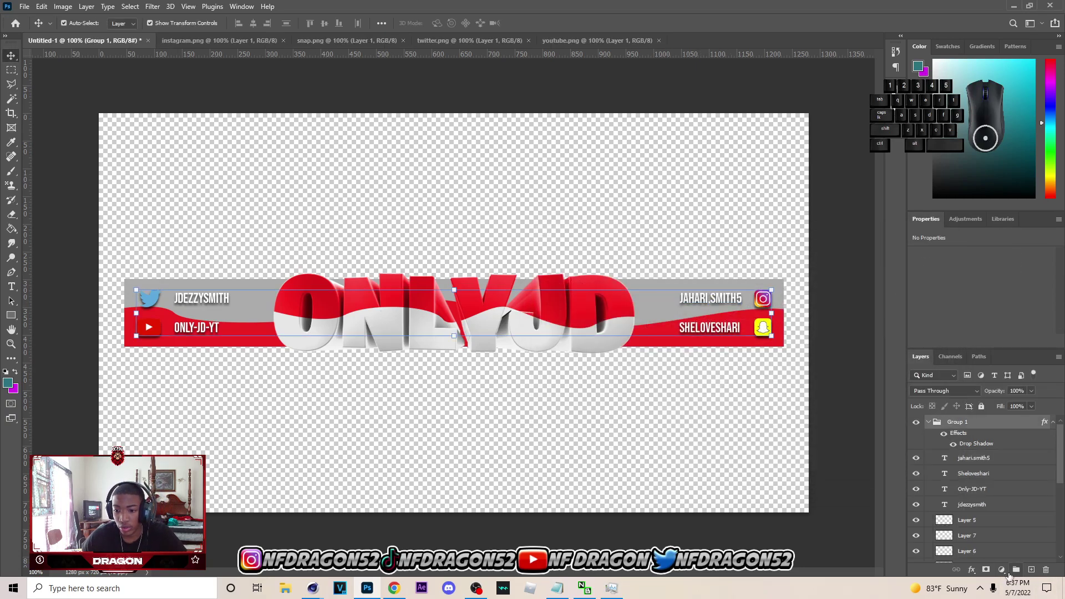
- Add a colorized Hue/Saturation adjustment to Group 1 with hue 0 and saturation 88
{"action": "left_click", "coordinate": [1002, 569]}
{"action": "left_click", "coordinate": [1006, 465]}
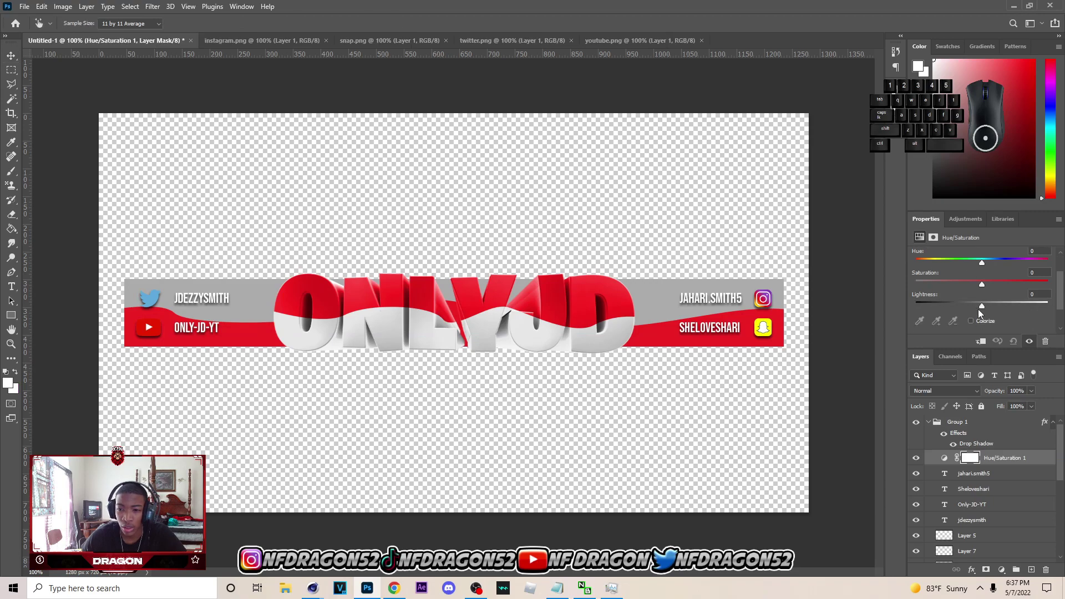
{"action": "left_click", "coordinate": [970, 321]}
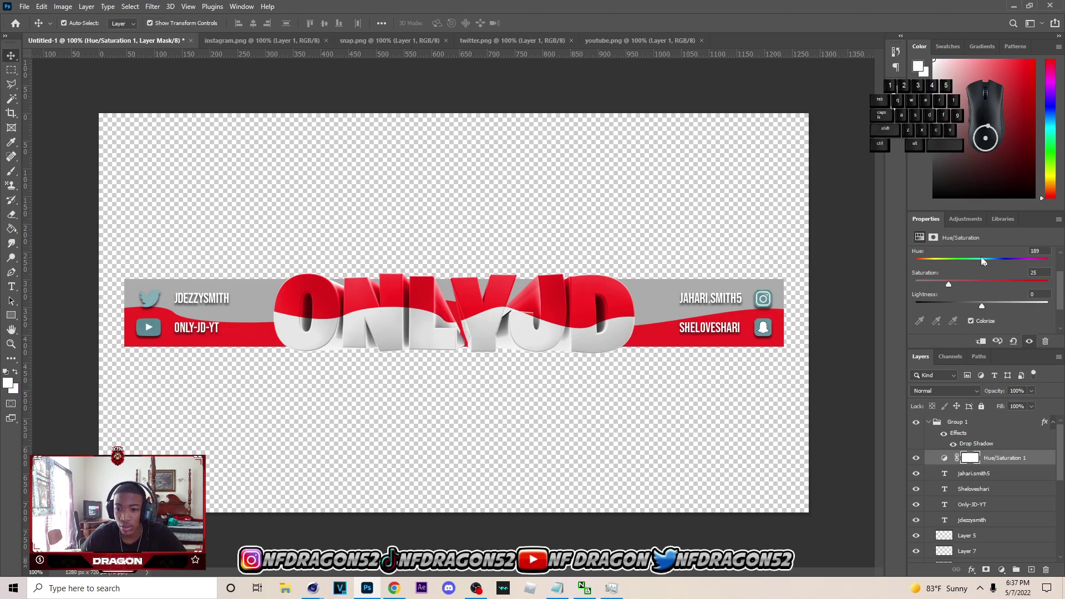
{"action": "left_click_drag", "start_coordinate": [984, 263], "coordinate": [916, 262]}
{"action": "left_click_drag", "start_coordinate": [1009, 284], "coordinate": [1033, 284]}
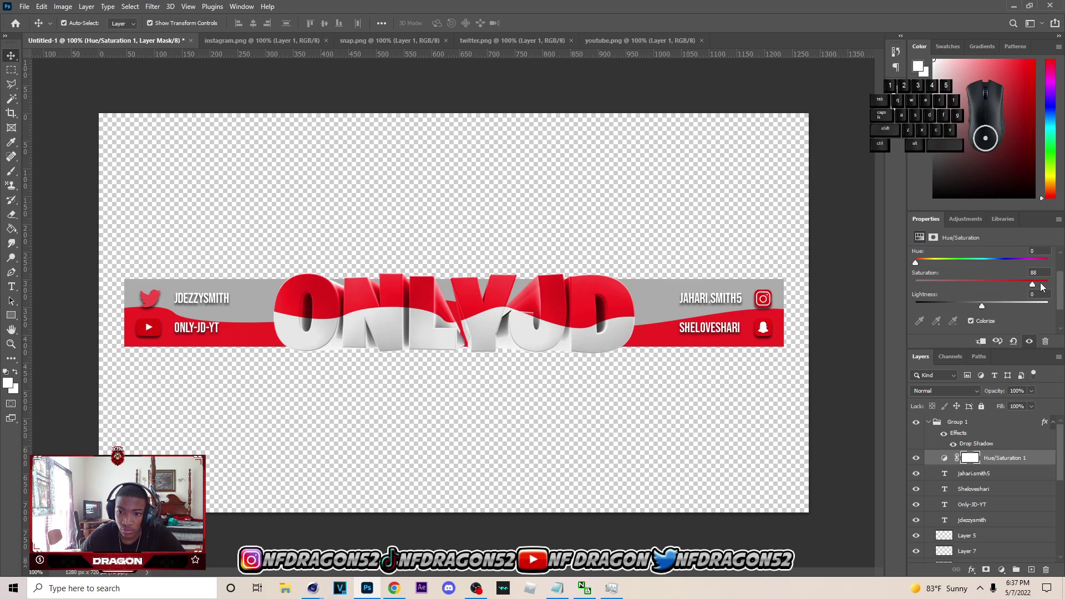
- Give the Twitter bird layer a red dd1a1a Color Overlay sampled from the banner lettering
{"action": "left_click", "coordinate": [446, 303]}
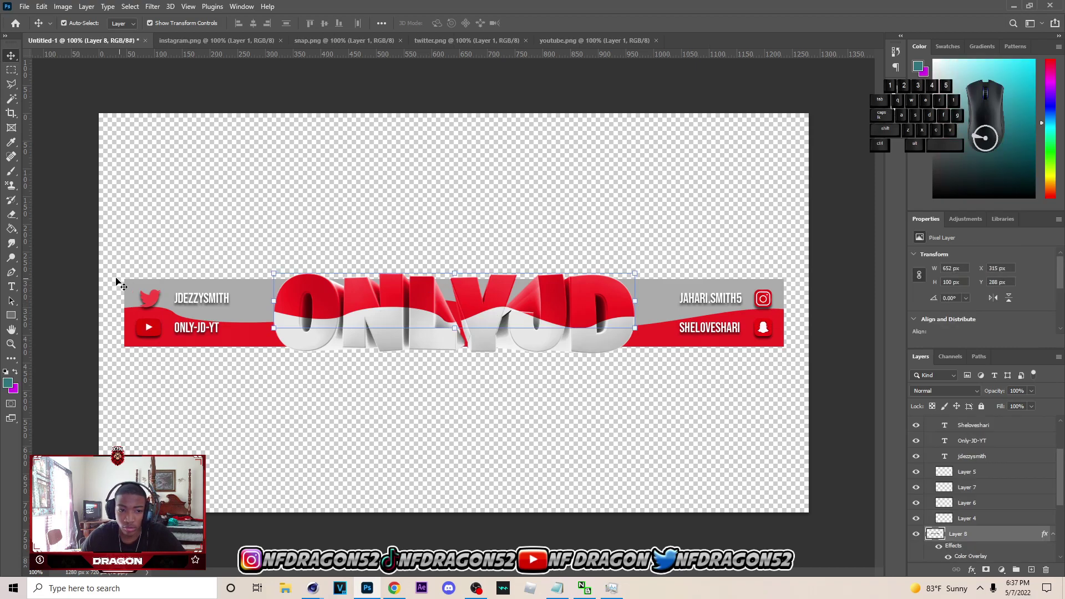
{"action": "left_click", "coordinate": [155, 304]}
{"action": "right_click", "coordinate": [1005, 506]}
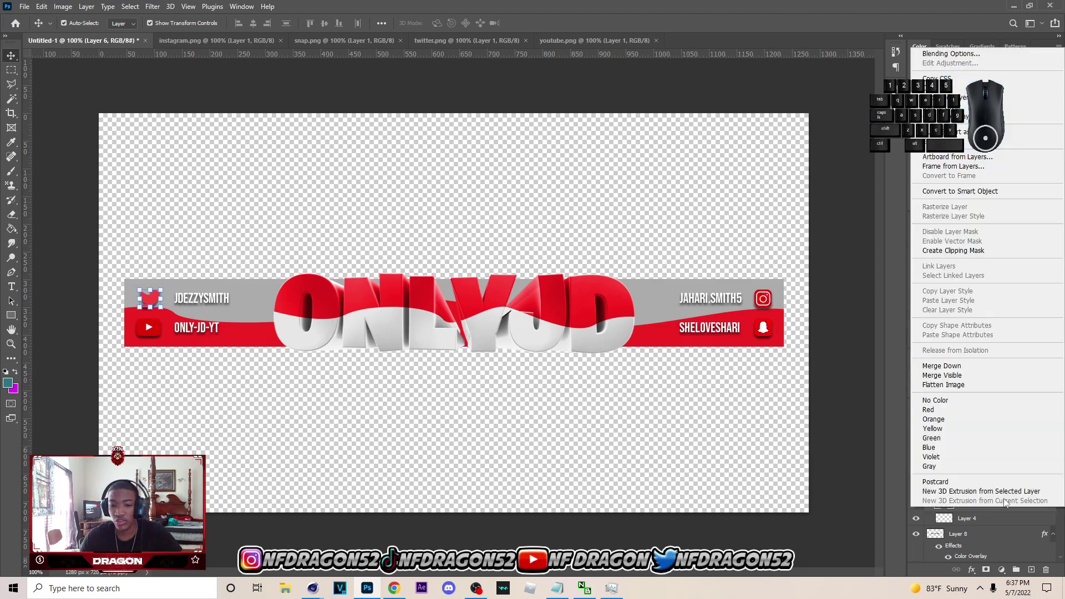
{"action": "left_click", "coordinate": [951, 54]}
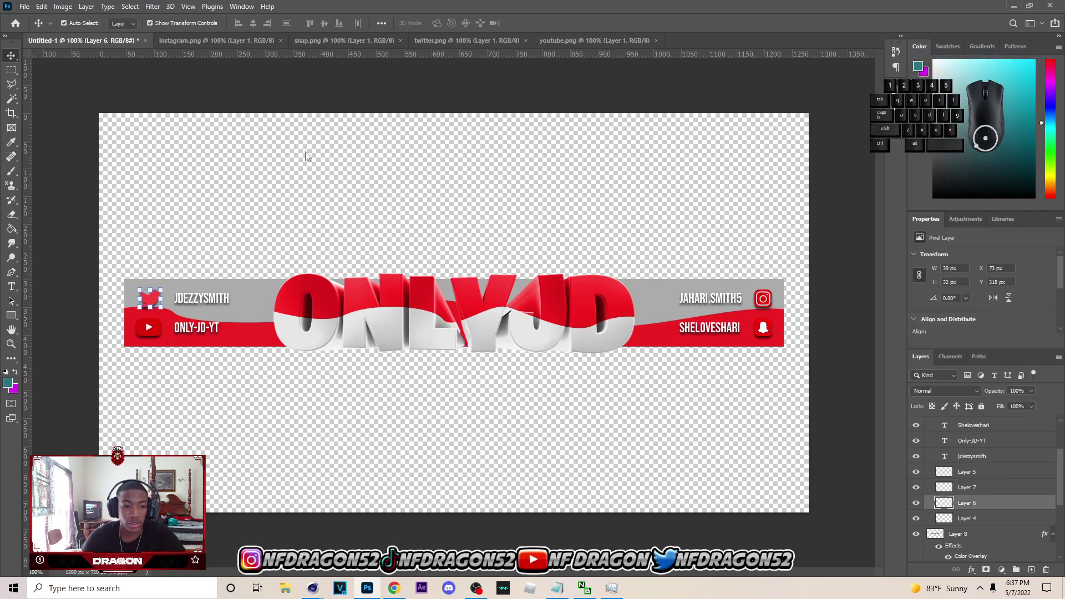
{"action": "left_click", "coordinate": [541, 381]}
{"action": "left_click", "coordinate": [552, 381]}
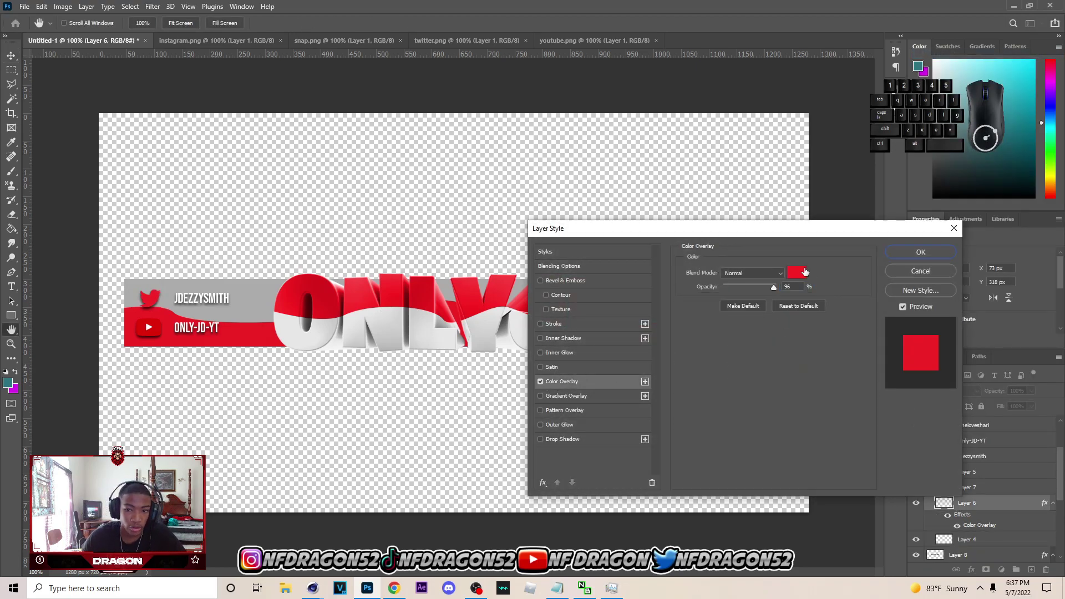
{"action": "left_click", "coordinate": [799, 272]}
{"action": "left_click", "coordinate": [406, 283]}
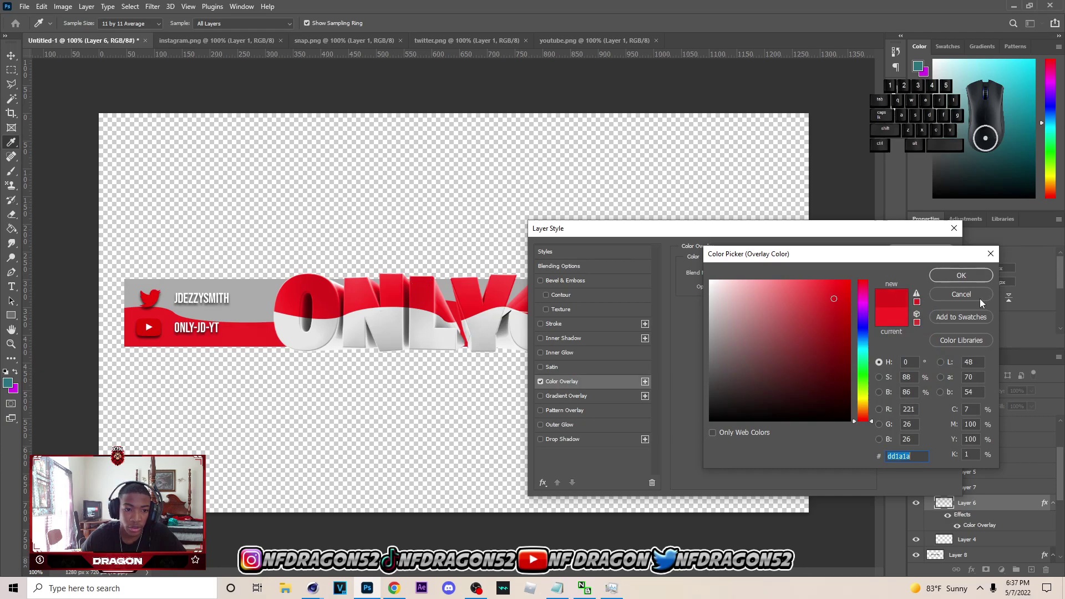
{"action": "left_click", "coordinate": [956, 279]}
{"action": "left_click", "coordinate": [919, 252]}
{"action": "scroll", "coordinate": [958, 447], "scroll_direction": "up", "scroll_amount": 2}
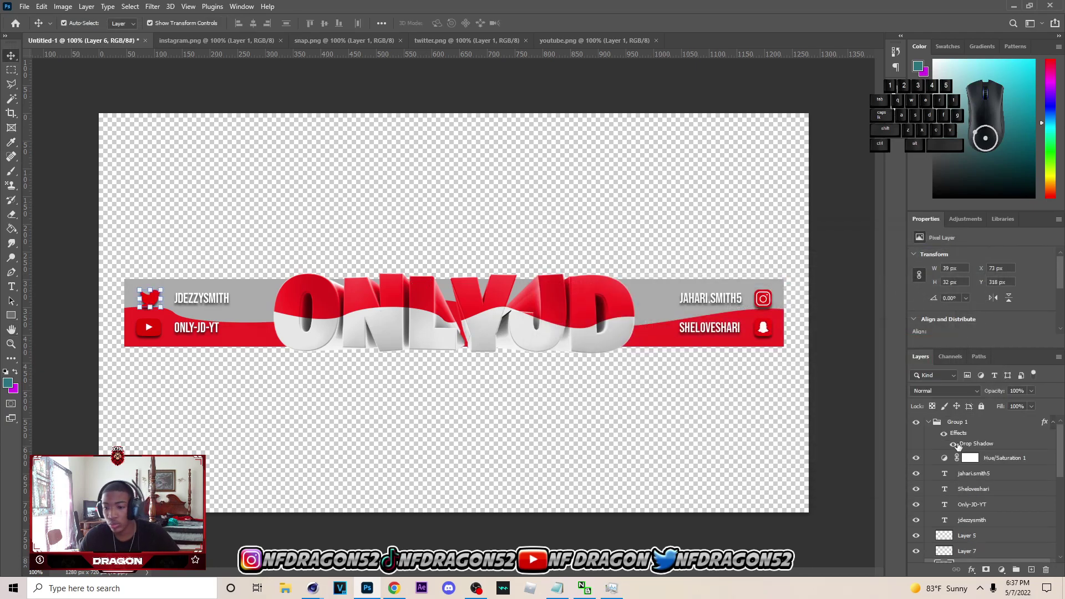
- Merge Group 1 into one layer, then merge Layers 8 with 3 and 9 with 2
{"action": "left_click", "coordinate": [933, 424]}
{"action": "left_click", "coordinate": [928, 423]}
{"action": "key", "text": "ctrl+e"}
{"action": "left_click", "coordinate": [624, 201]}
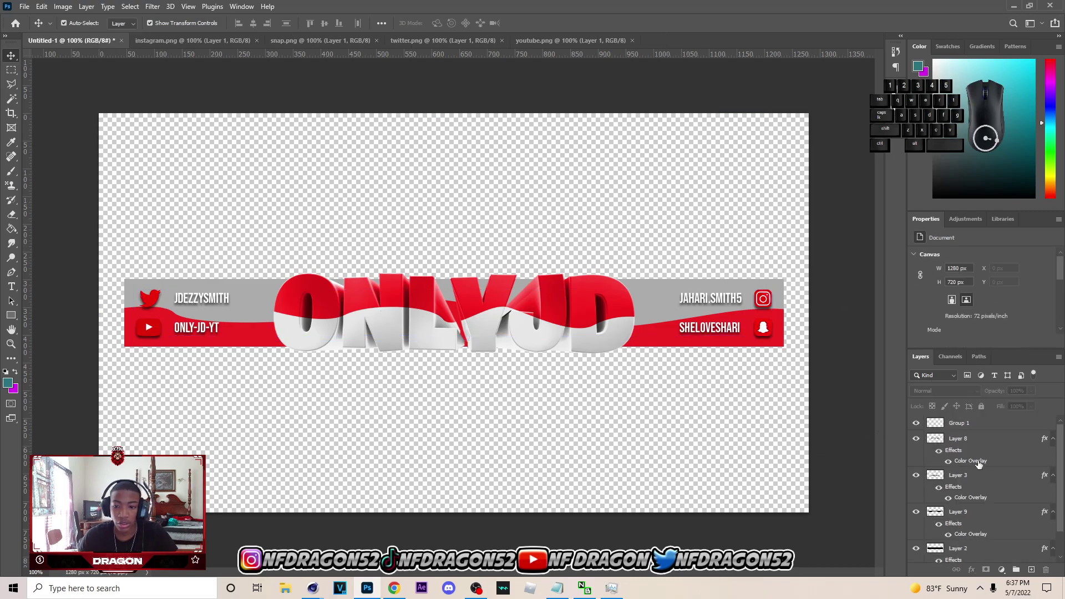
{"action": "left_click", "coordinate": [980, 424]}
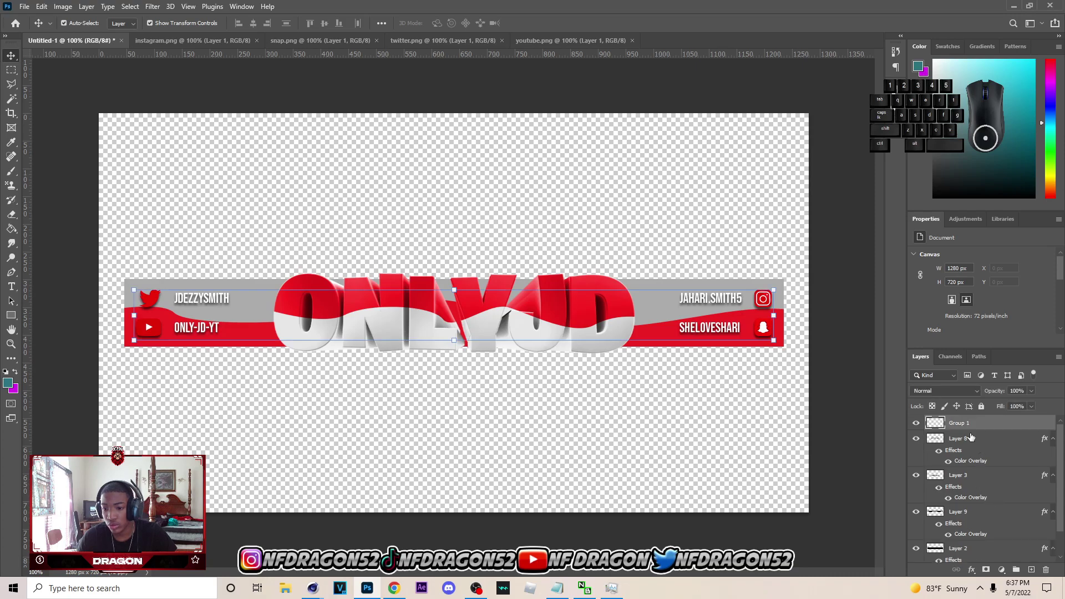
{"action": "key", "text": "Delete"}
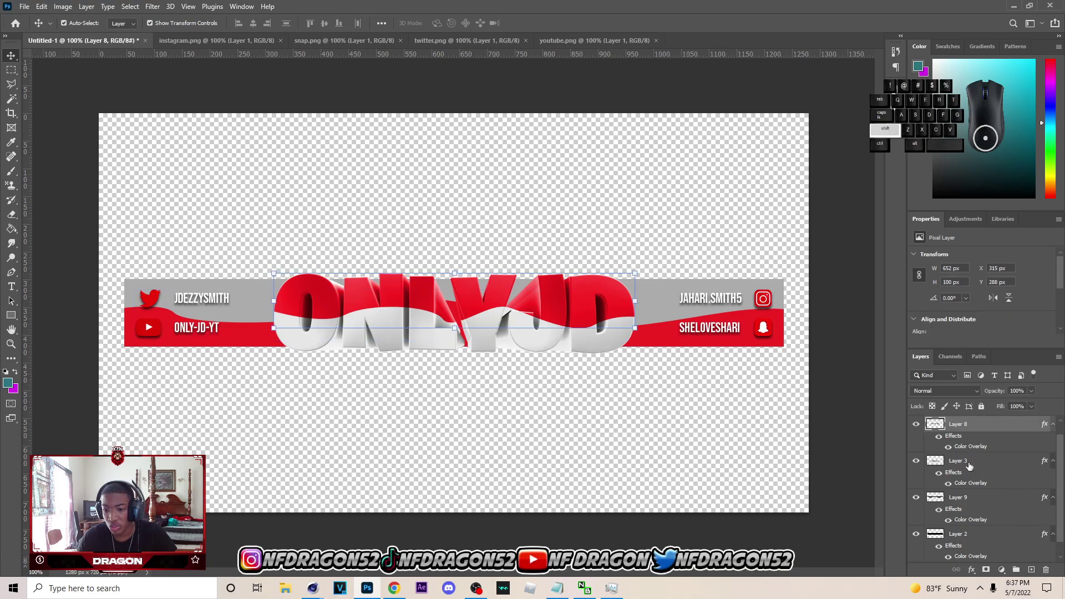
{"action": "left_click", "coordinate": [969, 464], "text": "shift"}
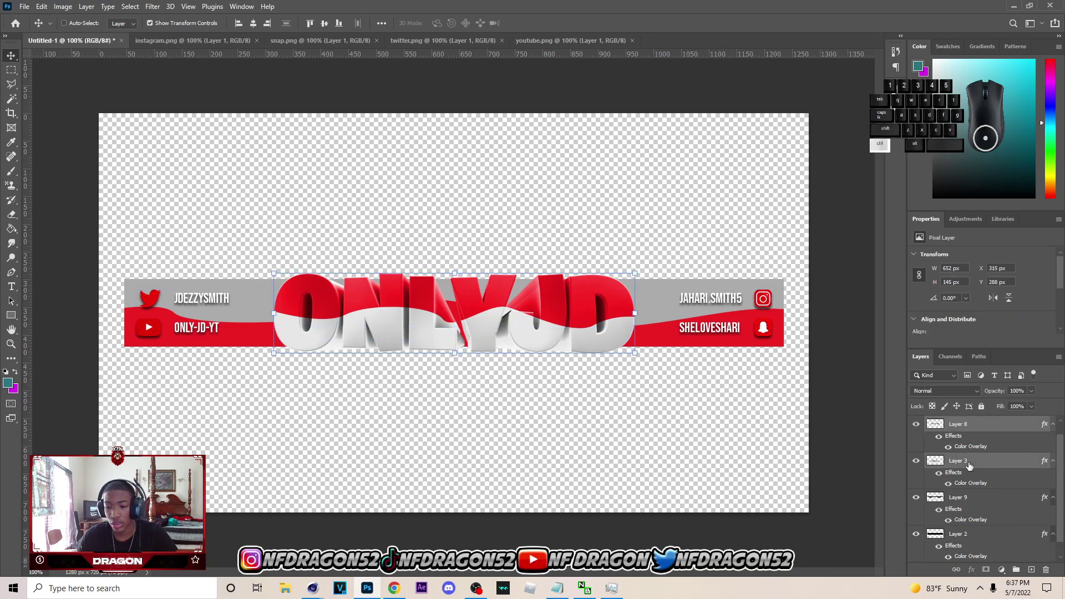
{"action": "key", "text": "ctrl+e"}
{"action": "left_click", "coordinate": [975, 456]}
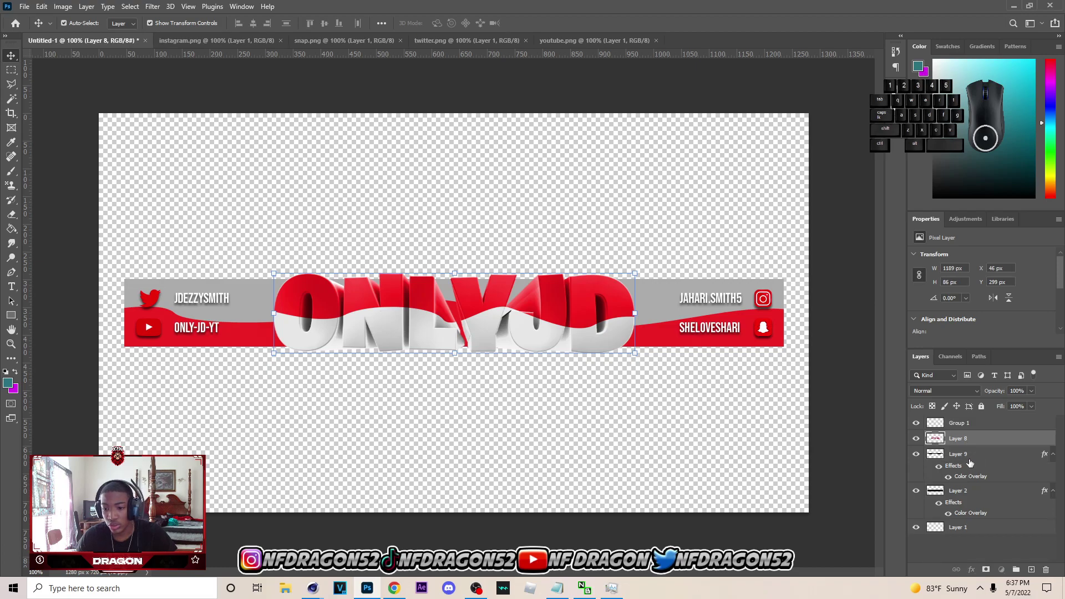
{"action": "left_click", "coordinate": [970, 495], "text": "shift"}
{"action": "key", "text": "ctrl+e"}
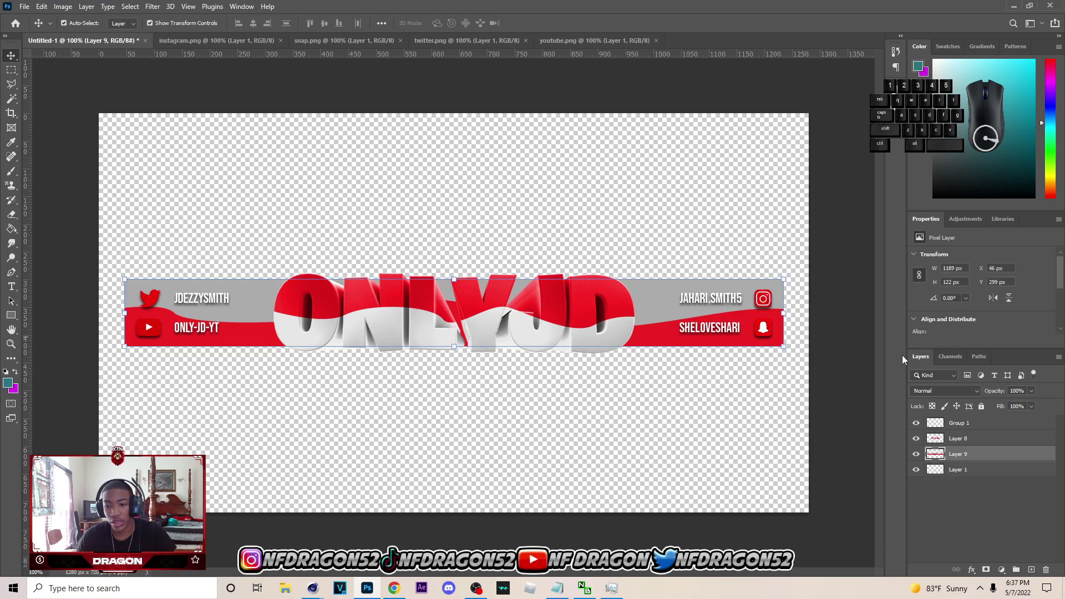
- Rename the three merged layers socials, text and bg
{"action": "left_click", "coordinate": [962, 426]}
{"action": "double_click", "coordinate": [960, 424]}
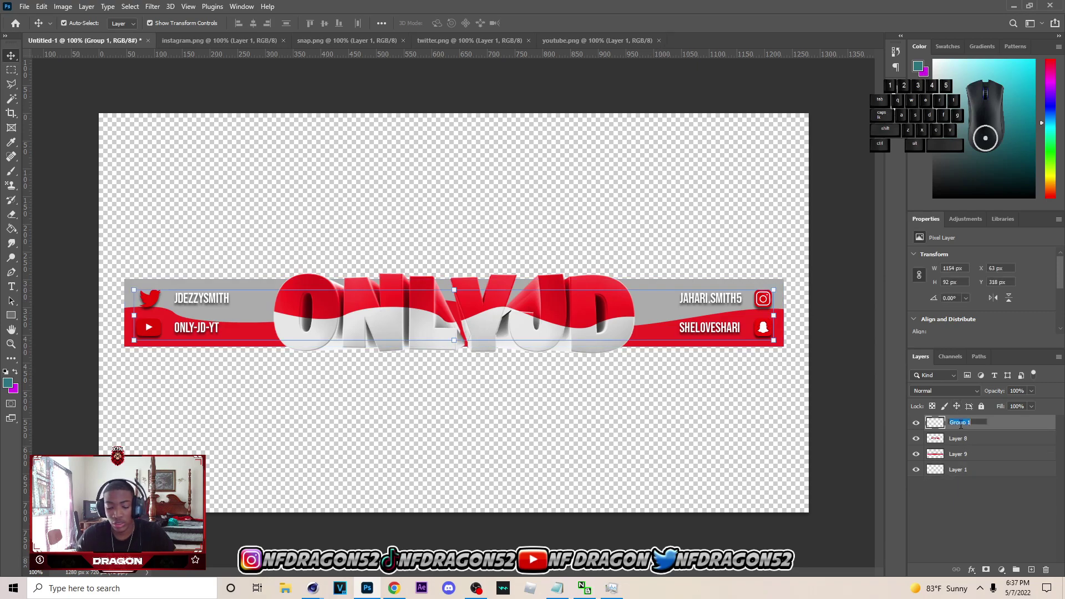
{"action": "double_click", "coordinate": [965, 440]}
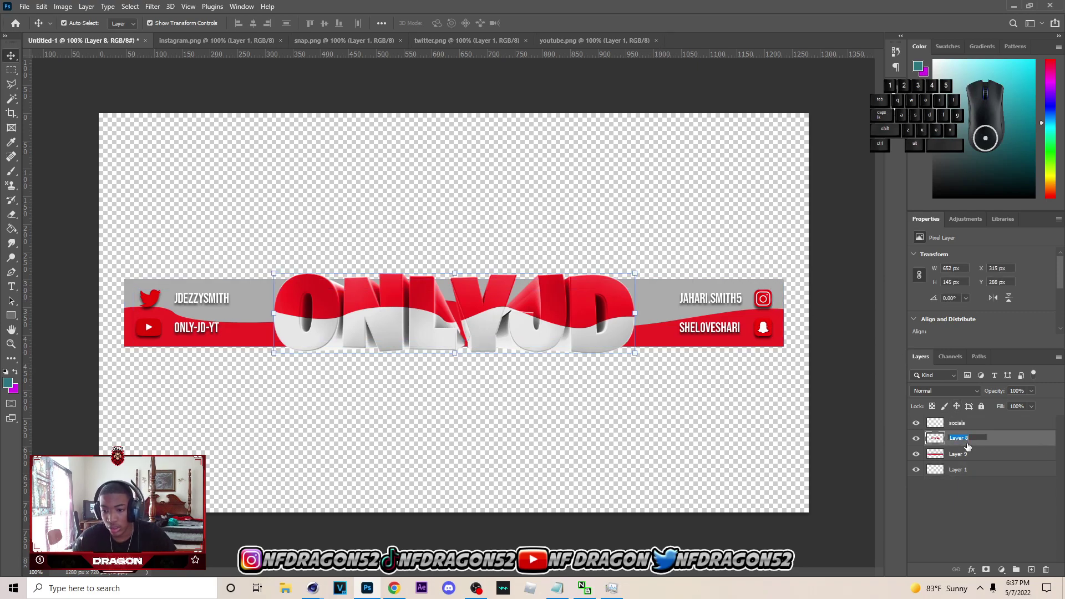
{"action": "double_click", "coordinate": [958, 455]}
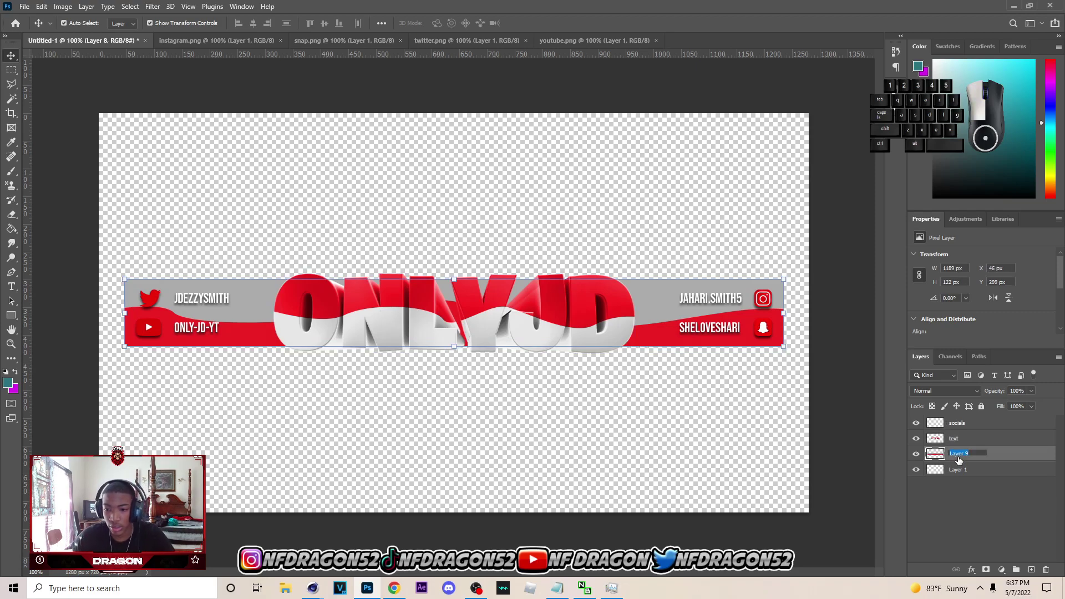
{"action": "type", "text": "bo"}
{"action": "left_click", "coordinate": [992, 481]}
- Delete empty Layer 1, save as ONLY JD Red.psd in F:\Overlays, then switch to After Effects
{"action": "left_click", "coordinate": [991, 468]}
{"action": "key", "text": "Delete"}
{"action": "key", "text": "ctrl+s"}
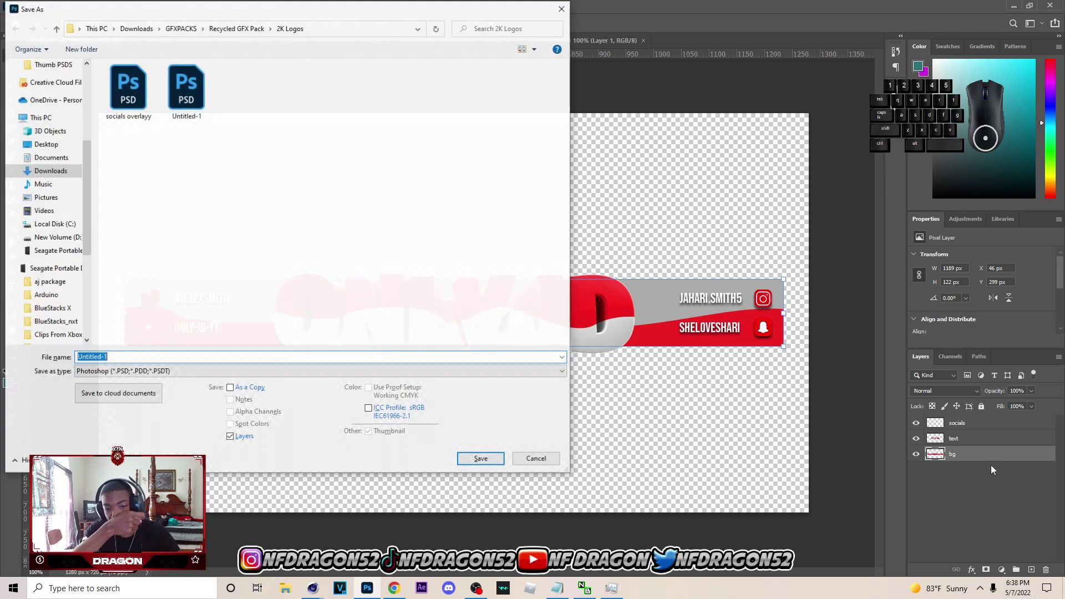
{"action": "scroll", "coordinate": [47, 250], "scroll_direction": "down", "scroll_amount": 4}
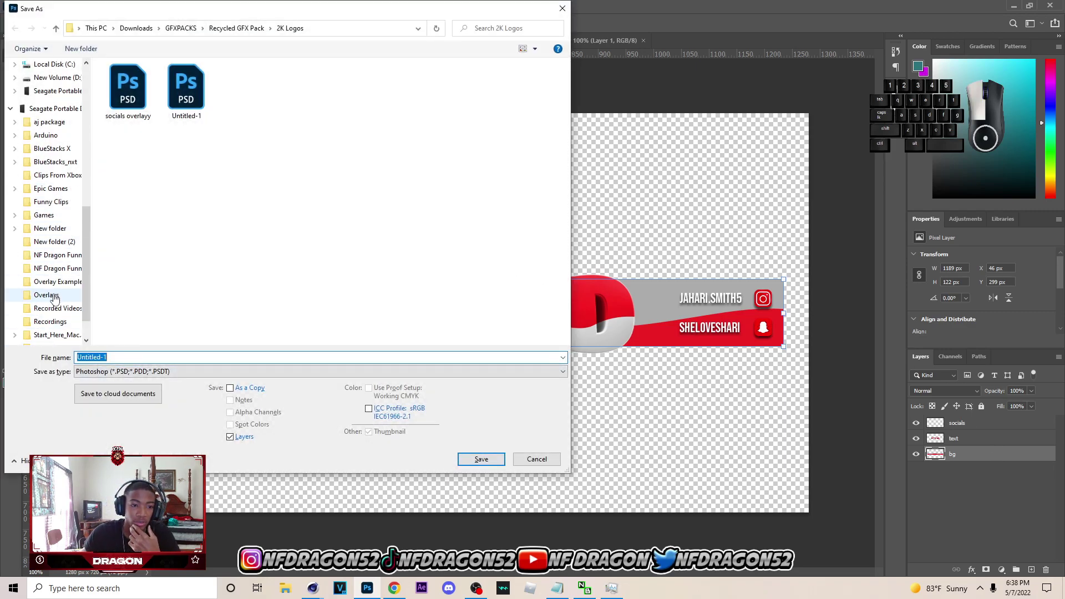
{"action": "left_click", "coordinate": [46, 294]}
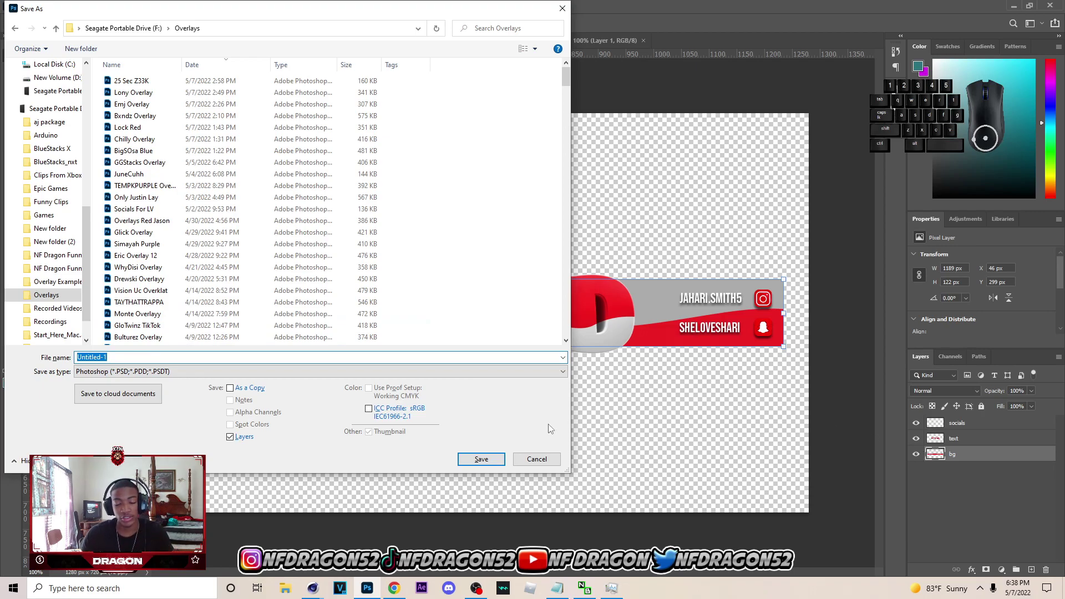
{"action": "type", "text": "ONLY "}
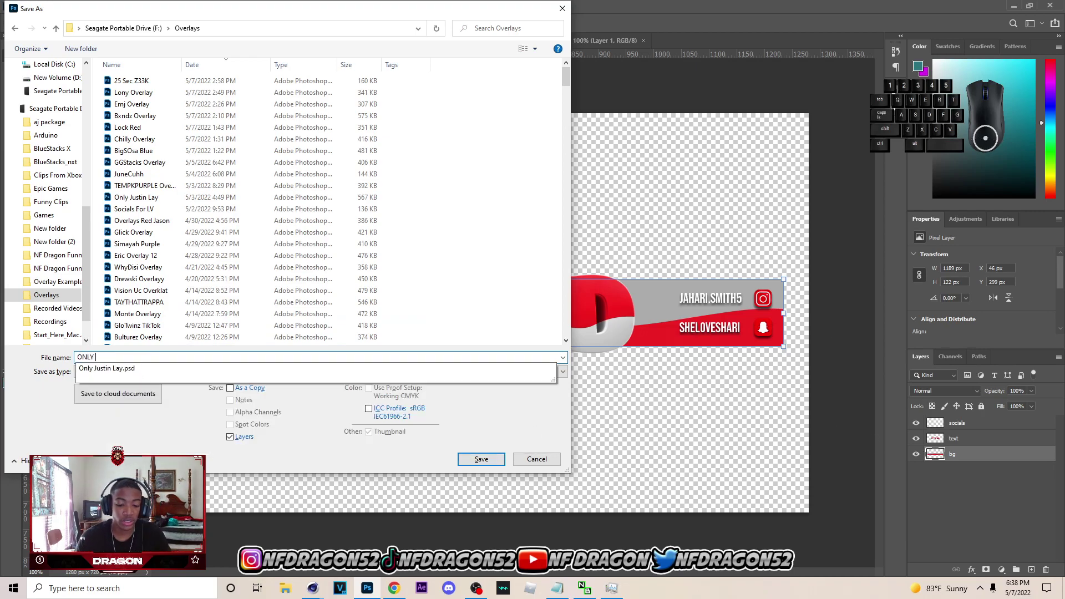
{"action": "type", "text": "JD RE"}
{"action": "key", "text": "Return"}
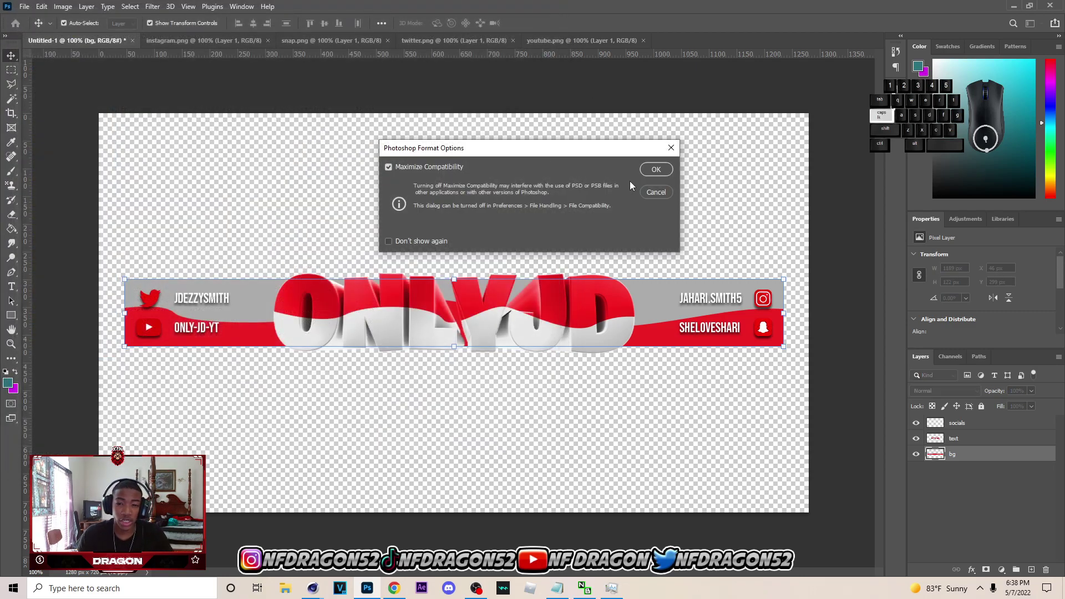
{"action": "key", "text": "Return"}
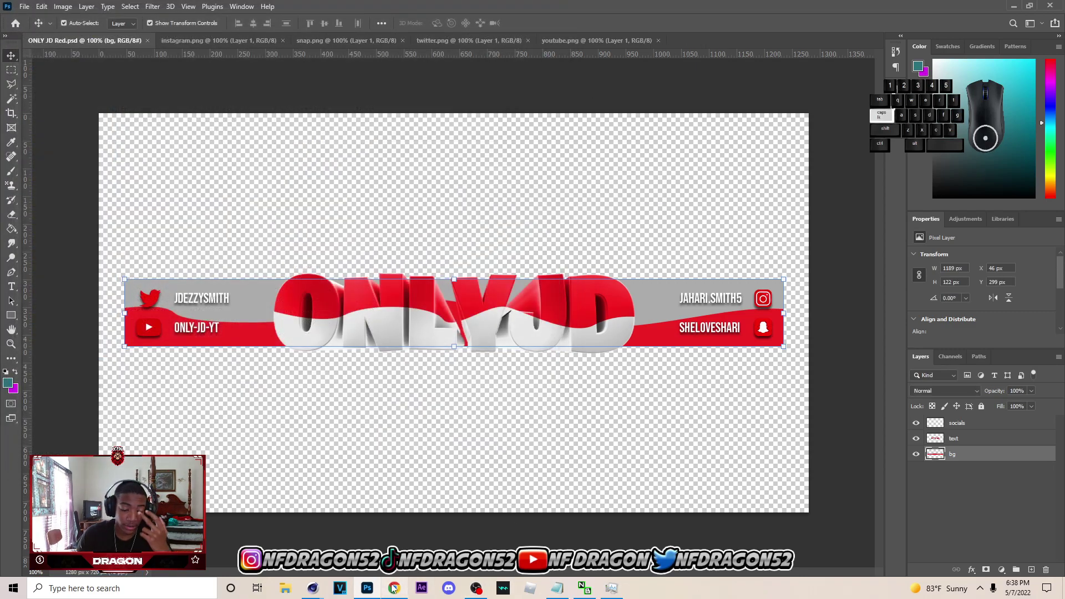
{"action": "left_click", "coordinate": [394, 588]}
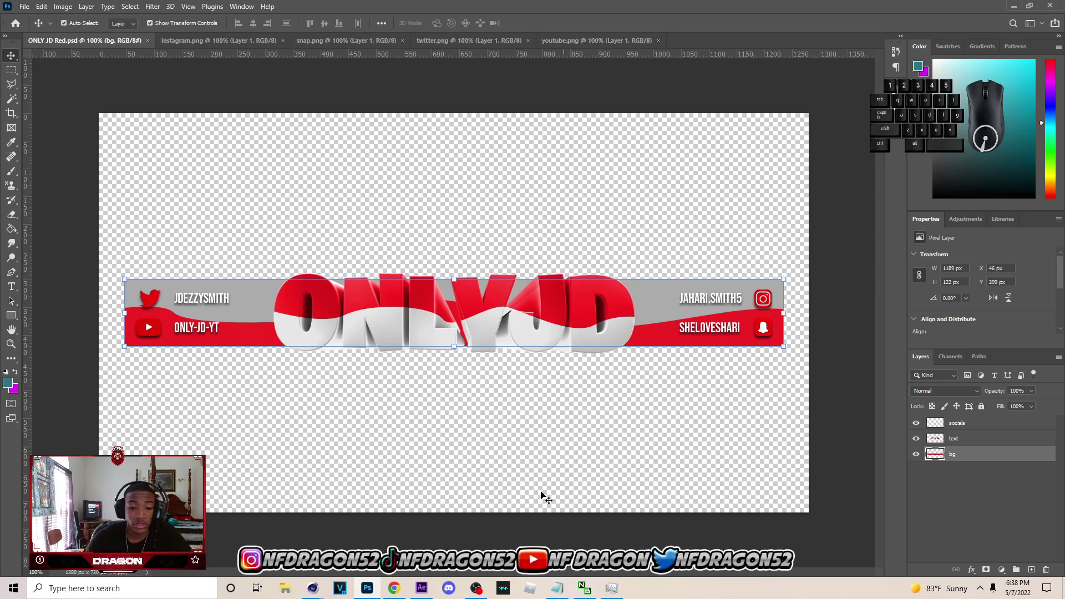
{"action": "left_click", "coordinate": [421, 588]}
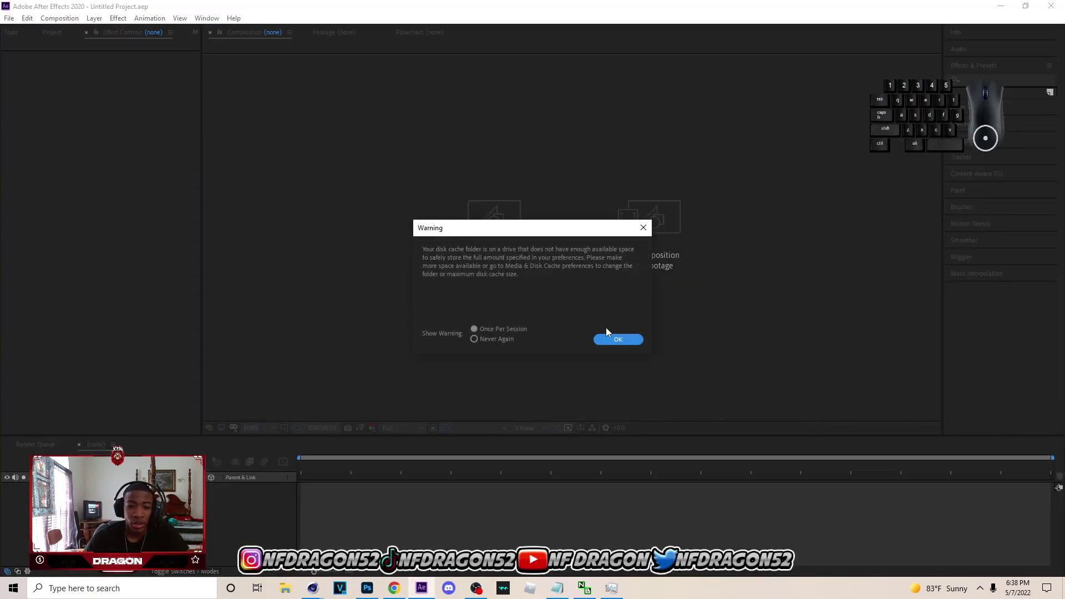
- Dismiss the cache warning and create Comp 1 at 1280×720, 30 fps, lasting 0:00:15:00
{"action": "left_click", "coordinate": [608, 338]}
{"action": "left_click", "coordinate": [536, 265]}
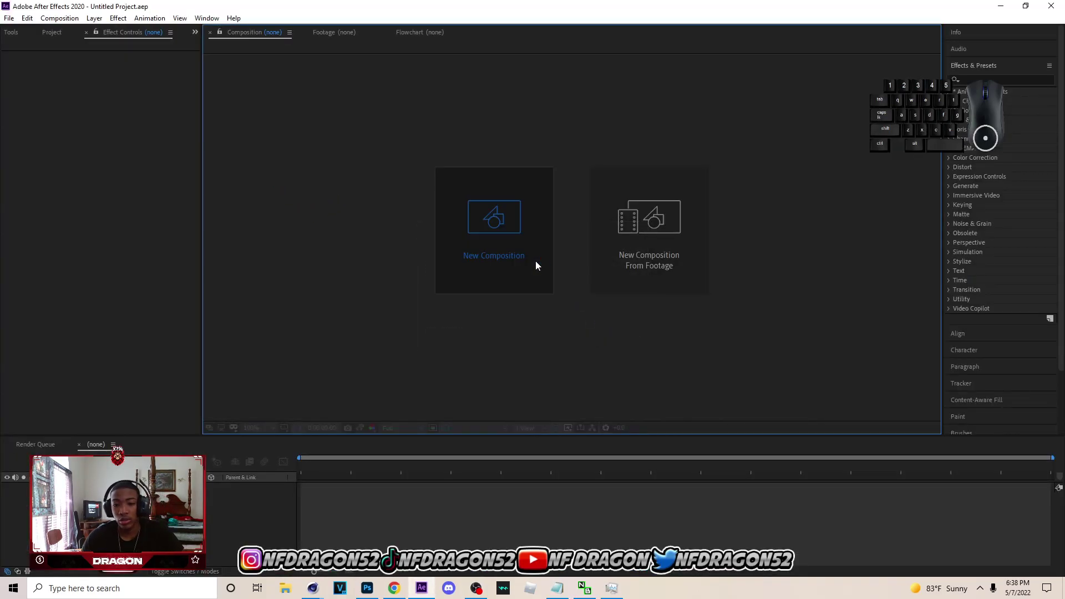
{"action": "left_click", "coordinate": [553, 293]}
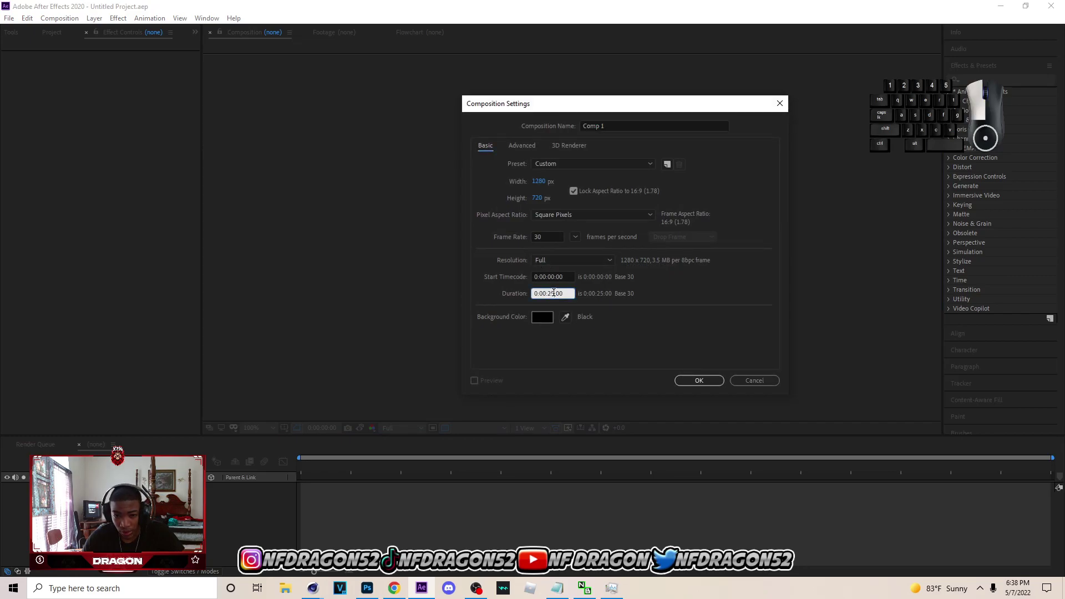
{"action": "double_click", "coordinate": [549, 292]}
{"action": "type", "text": "15"}
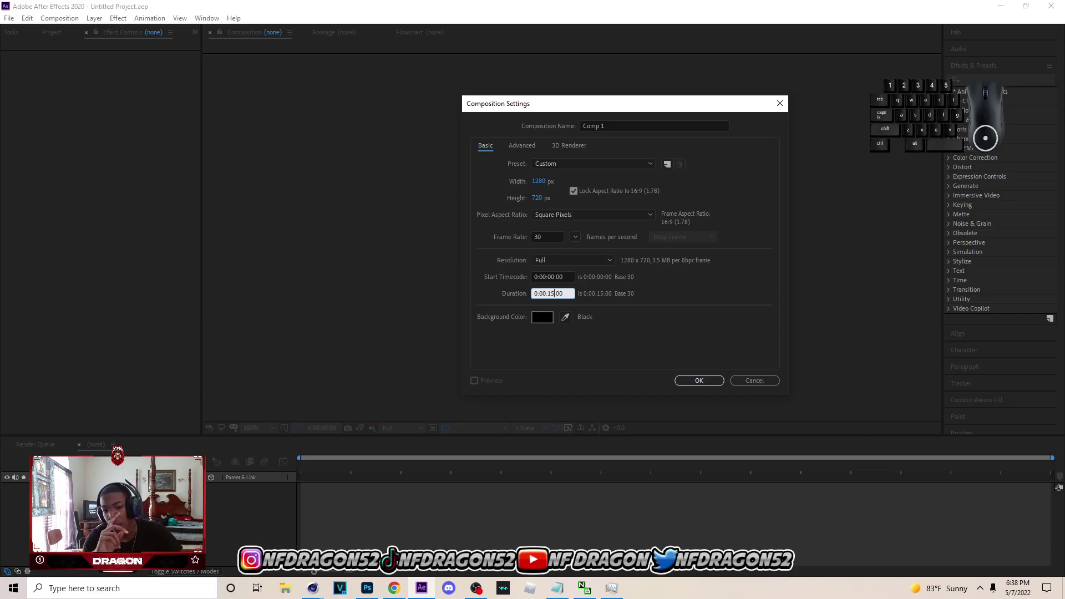
{"action": "left_click", "coordinate": [699, 381]}
- Import ONLY JD Red.psd into the project as layered footage
{"action": "left_click", "coordinate": [9, 18]}
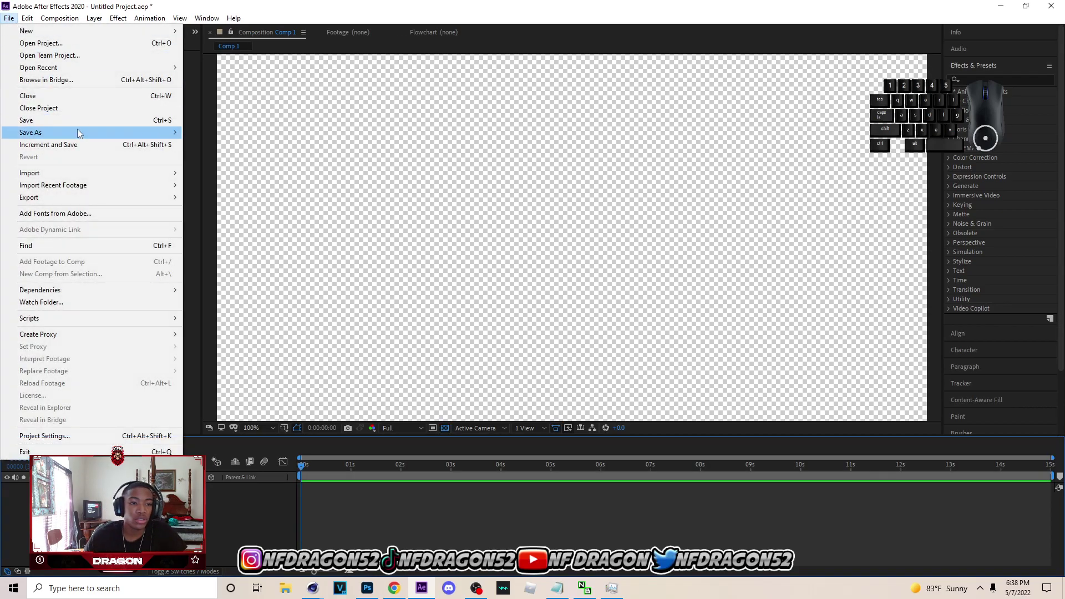
{"action": "mouse_move", "coordinate": [83, 172]}
{"action": "left_click", "coordinate": [271, 174]}
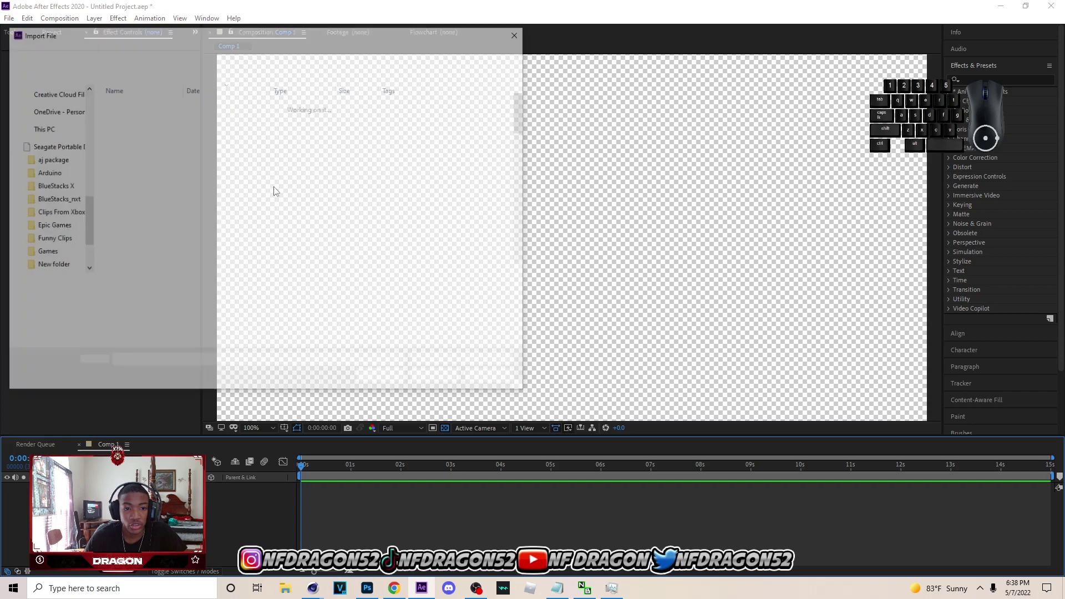
{"action": "scroll", "coordinate": [54, 215], "scroll_direction": "down", "scroll_amount": 3}
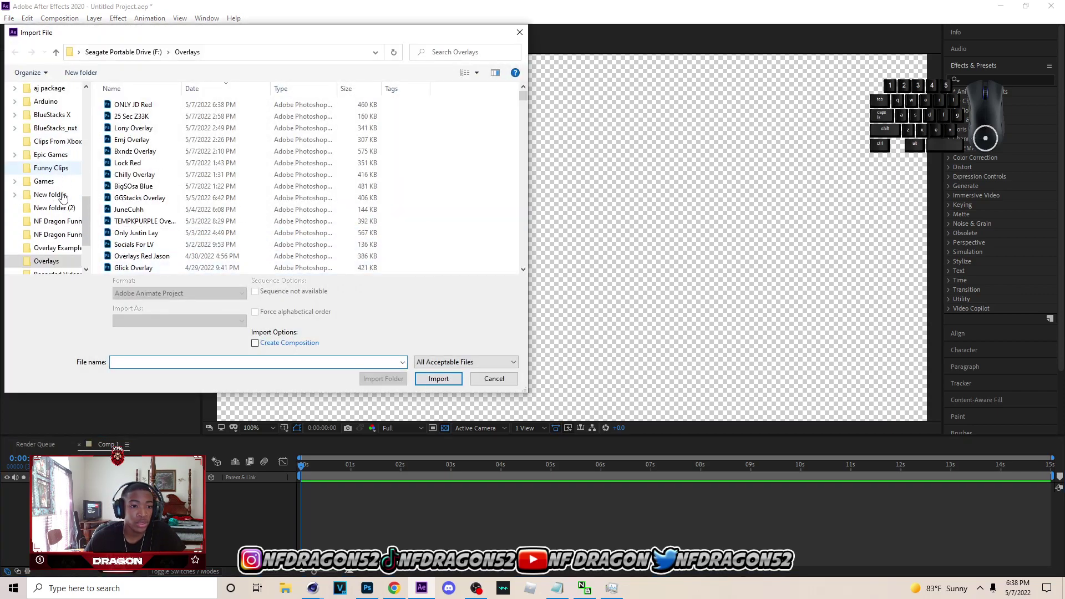
{"action": "scroll", "coordinate": [62, 211], "scroll_direction": "up", "scroll_amount": 2}
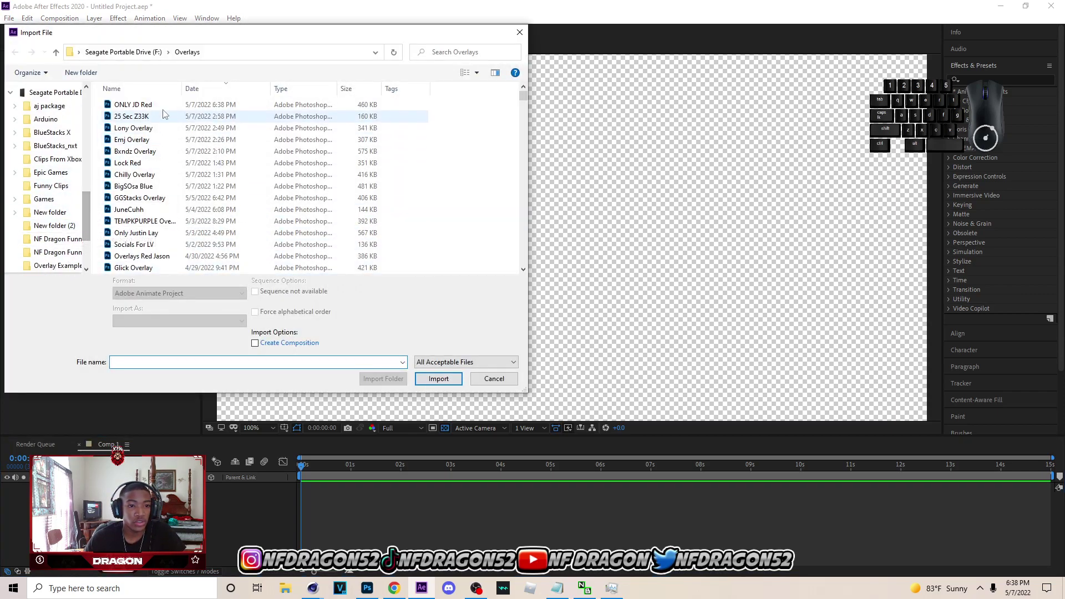
{"action": "left_click", "coordinate": [133, 105]}
{"action": "scroll", "coordinate": [84, 216], "scroll_direction": "down", "scroll_amount": 1}
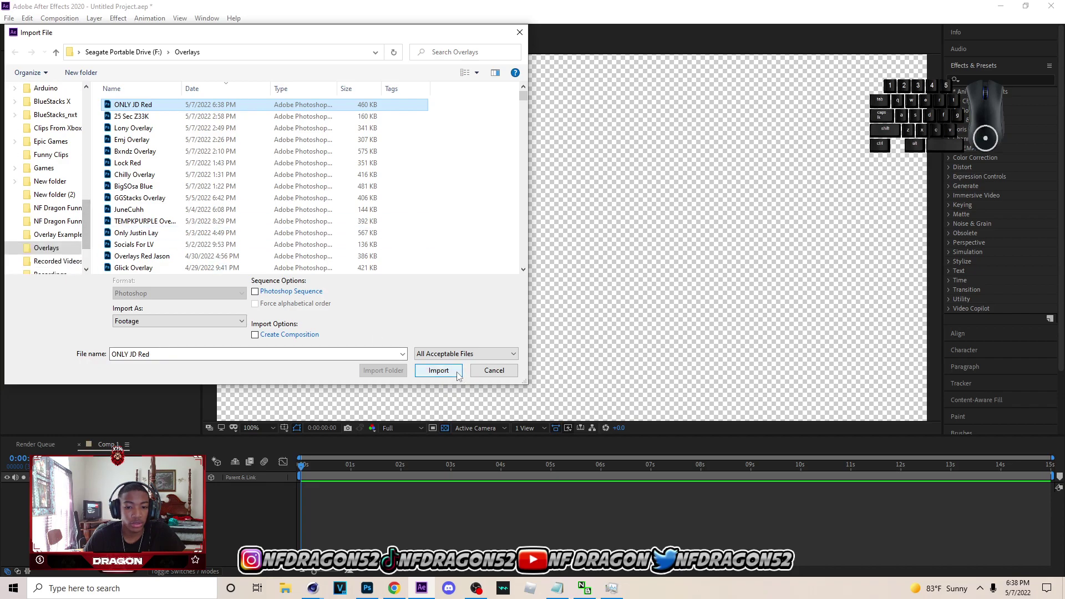
{"action": "left_click", "coordinate": [439, 370]}
{"action": "left_click", "coordinate": [559, 358]}
{"action": "left_click", "coordinate": [9, 18]}
{"action": "mouse_move", "coordinate": [109, 173]}
{"action": "left_click", "coordinate": [205, 485]}
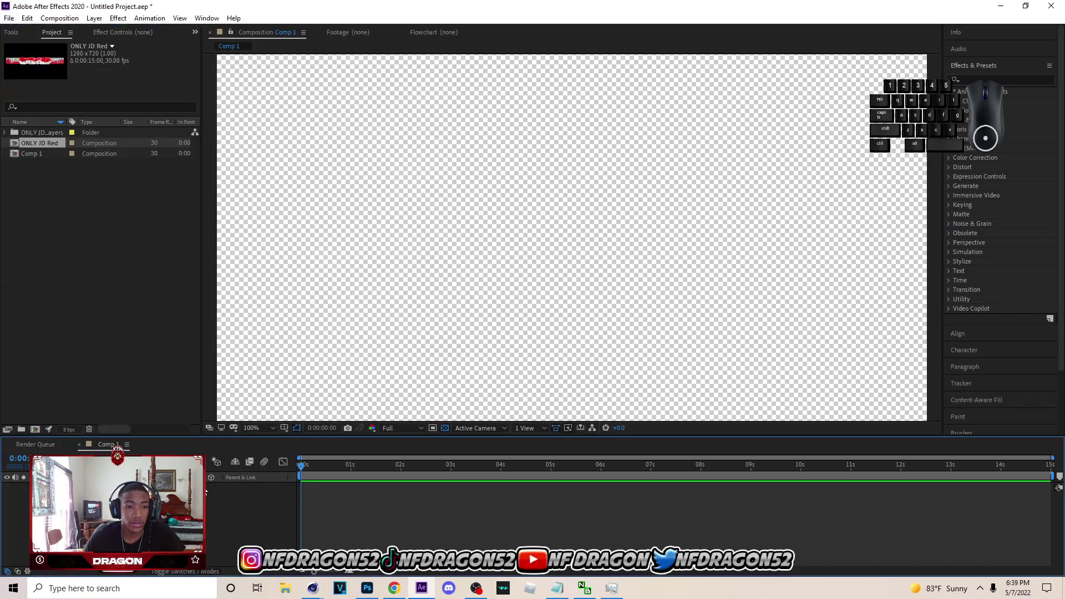
- Place the three ONLY JD Red layers into Comp 1 with socials on top
{"action": "left_click", "coordinate": [4, 133]}
{"action": "left_click", "coordinate": [49, 143]}
{"action": "left_click", "coordinate": [62, 165], "text": "shift"}
{"action": "left_click_drag", "start_coordinate": [62, 164], "coordinate": [226, 503]}
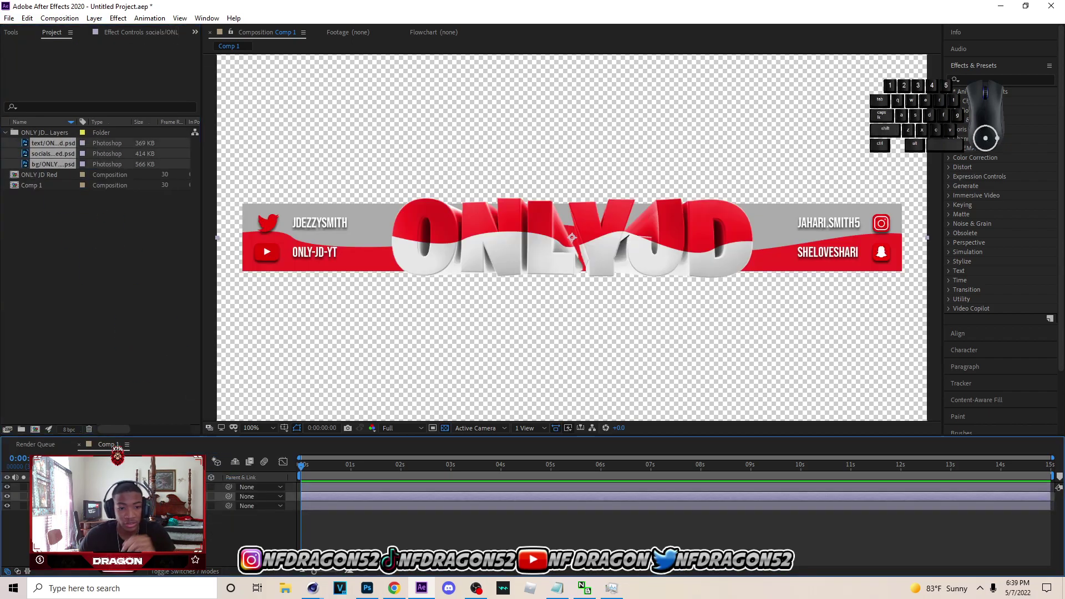
{"action": "left_click_drag", "start_coordinate": [111, 496], "coordinate": [111, 484]}
- Duplicate the socials and bg layers with Ctrl+D
{"action": "left_click", "coordinate": [111, 496]}
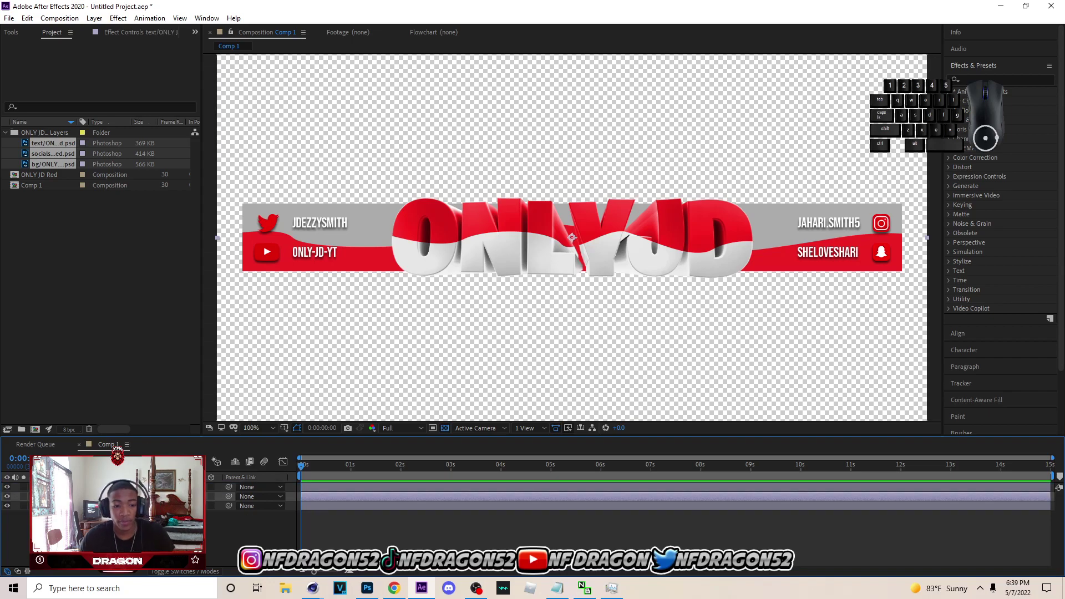
{"action": "left_click", "coordinate": [111, 506]}
{"action": "left_click", "coordinate": [111, 524]}
{"action": "left_click", "coordinate": [111, 506]}
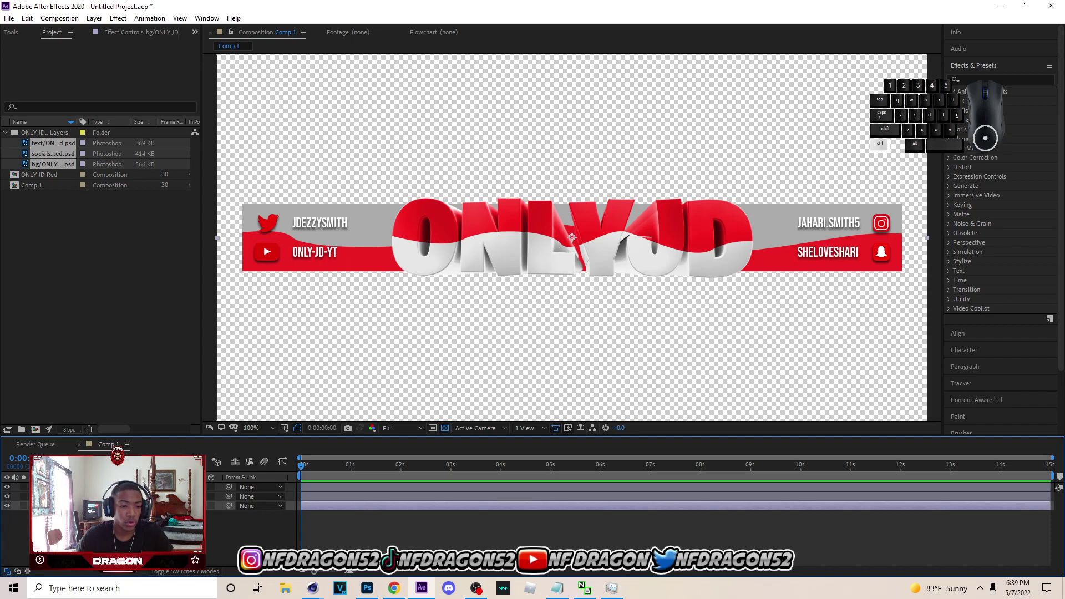
{"action": "left_click", "coordinate": [111, 497], "text": "ctrl"}
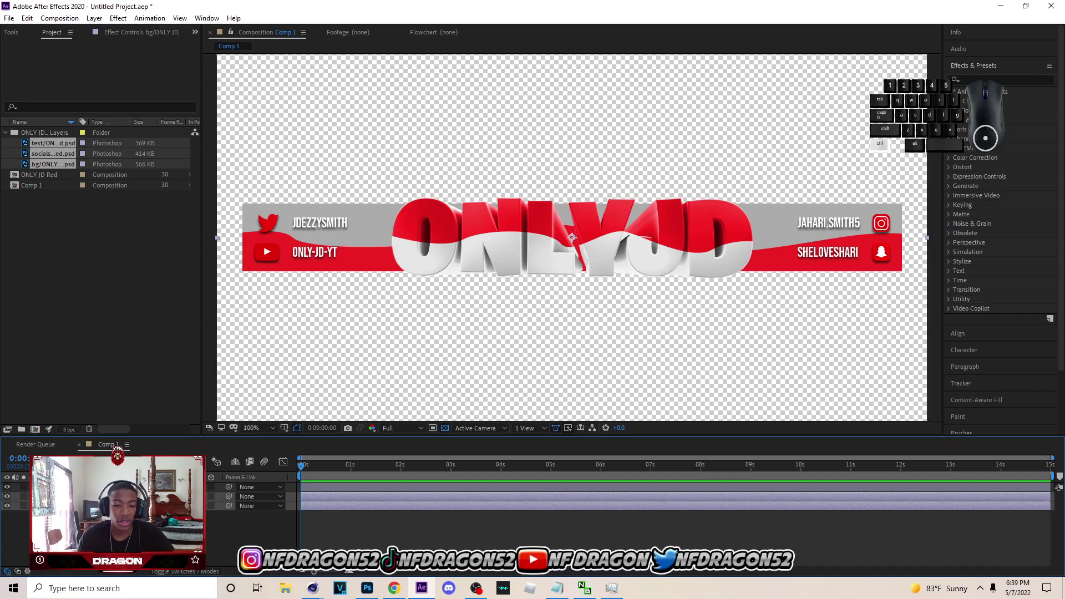
{"action": "key", "text": "ctrl+d"}
{"action": "left_click", "coordinate": [111, 524]}
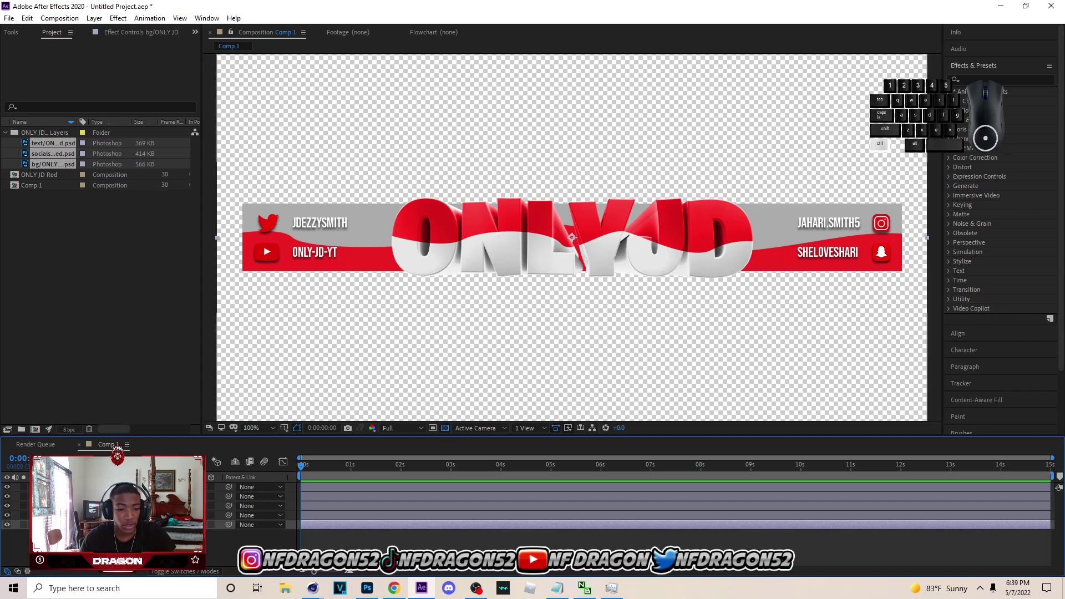
{"action": "left_click", "coordinate": [118, 506], "text": "ctrl"}
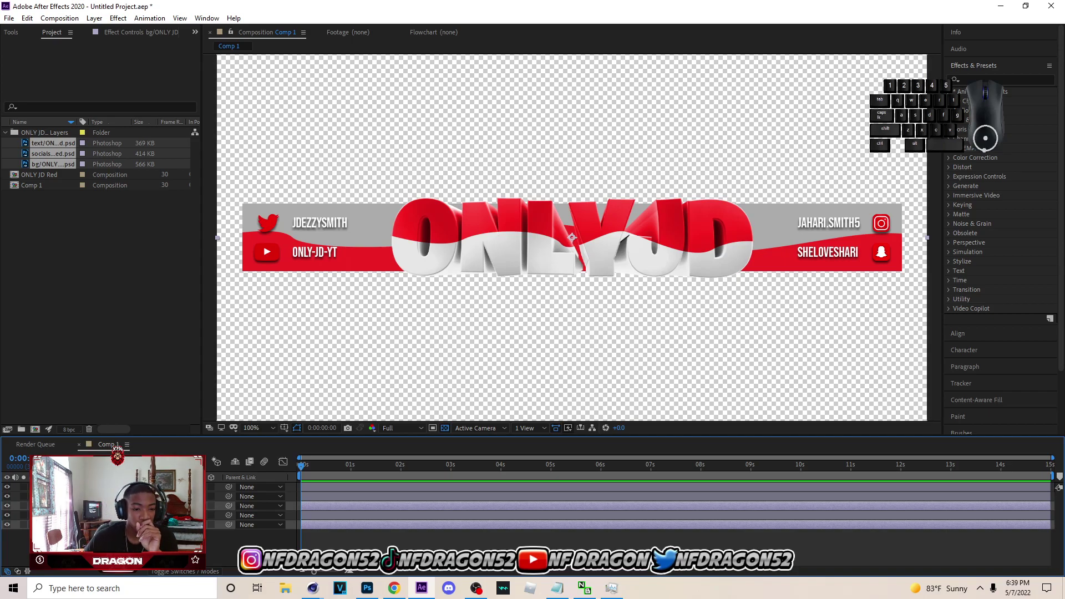
- Auto-trace the bg layer's outline into masks and apply the Saber effect to it
{"action": "left_click", "coordinate": [97, 18]}
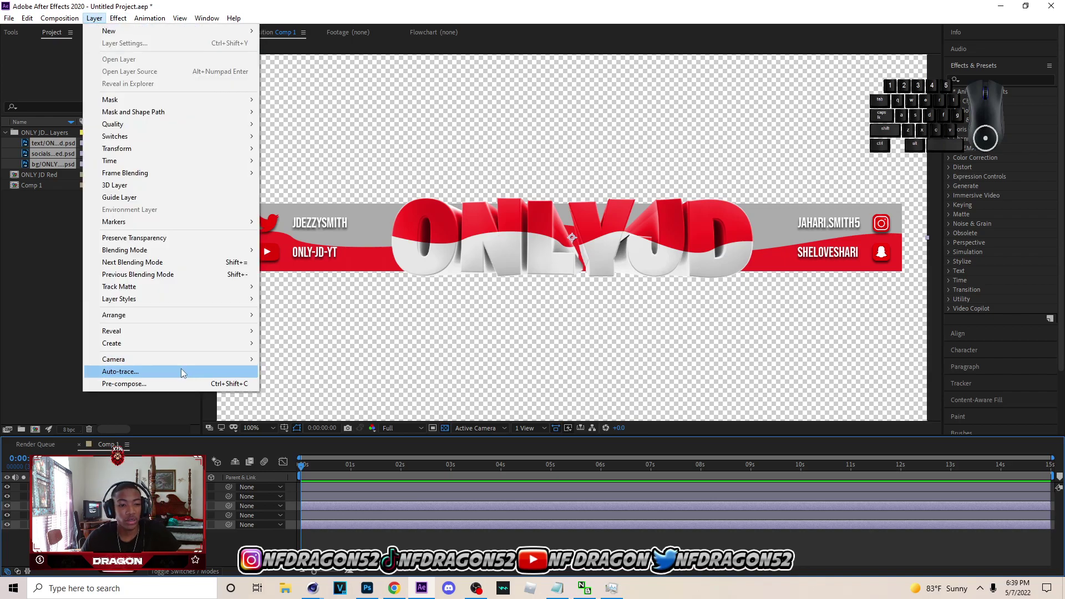
{"action": "left_click", "coordinate": [111, 368]}
{"action": "left_click", "coordinate": [563, 380]}
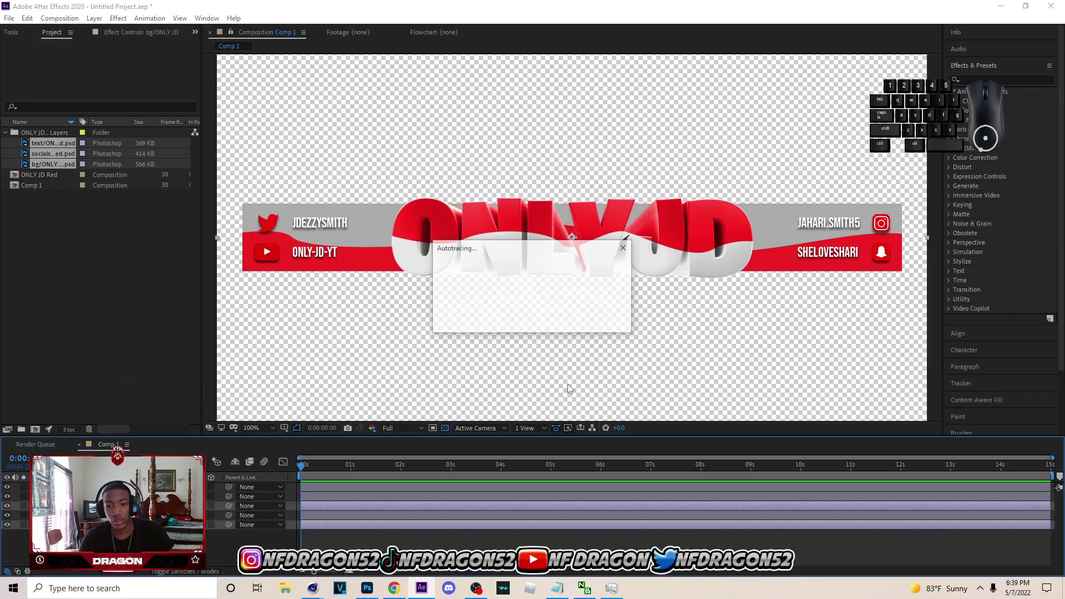
{"action": "left_click", "coordinate": [993, 79]}
{"action": "type", "text": "saber"}
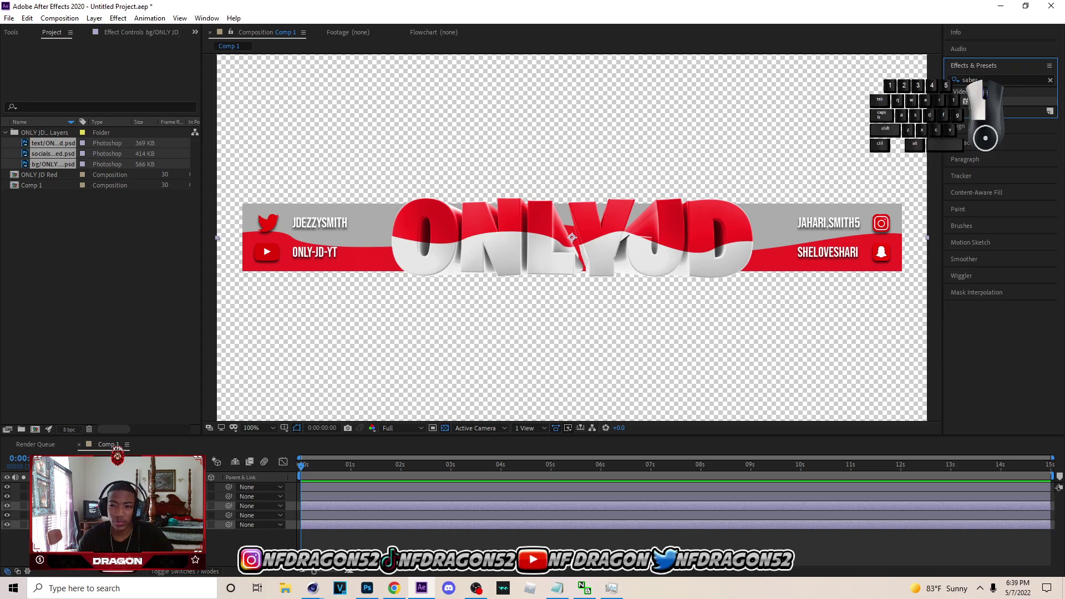
{"action": "double_click", "coordinate": [980, 102]}
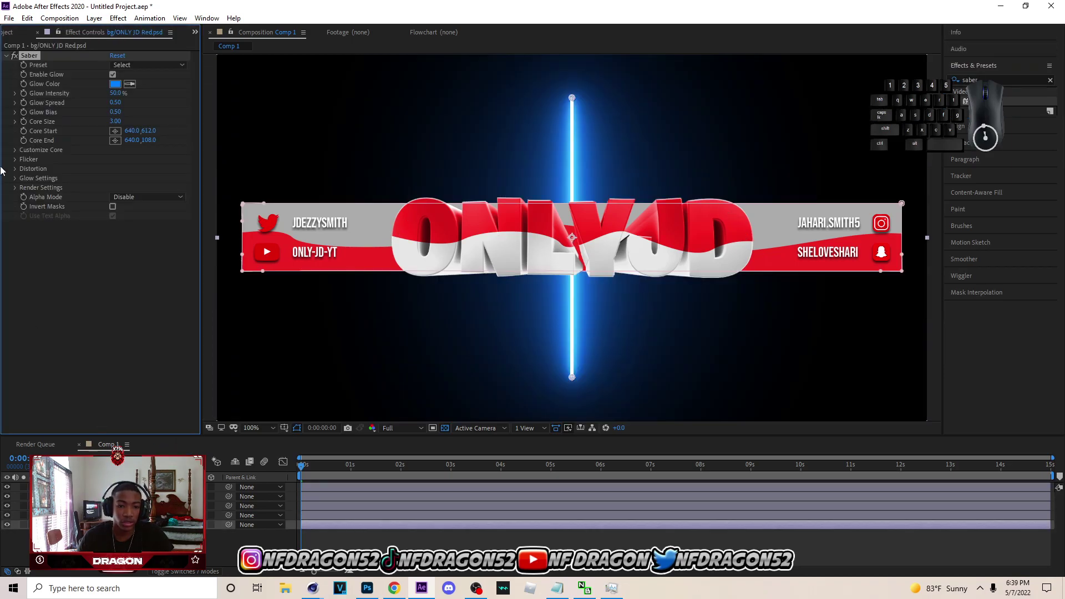
- Set Saber's composite to a transparent background and its core type to layer masks
{"action": "left_click", "coordinate": [15, 188]}
{"action": "left_click", "coordinate": [138, 282]}
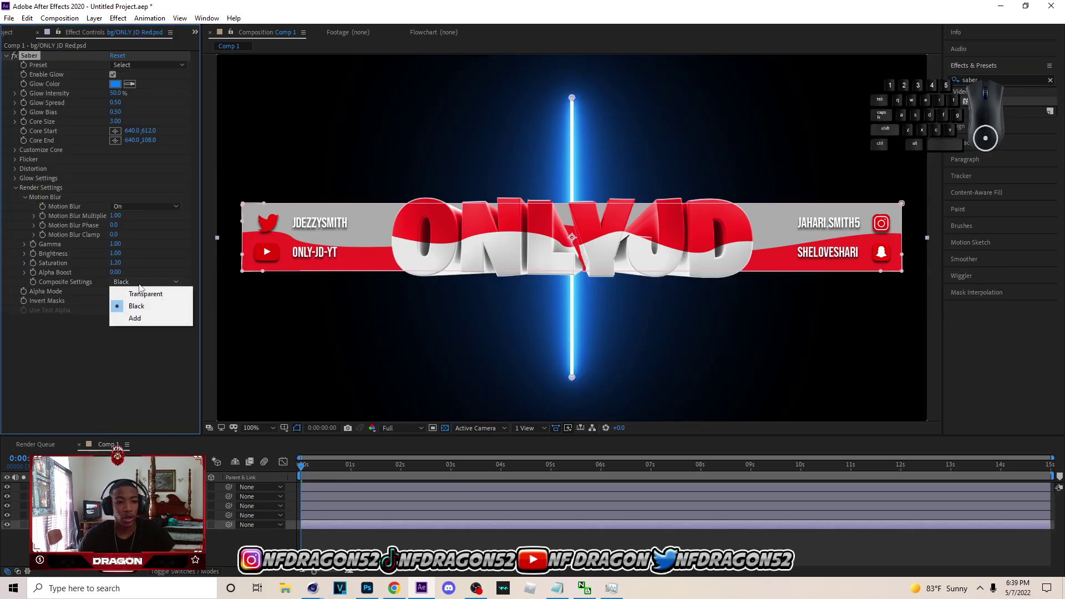
{"action": "left_click", "coordinate": [134, 293]}
{"action": "left_click", "coordinate": [15, 150]}
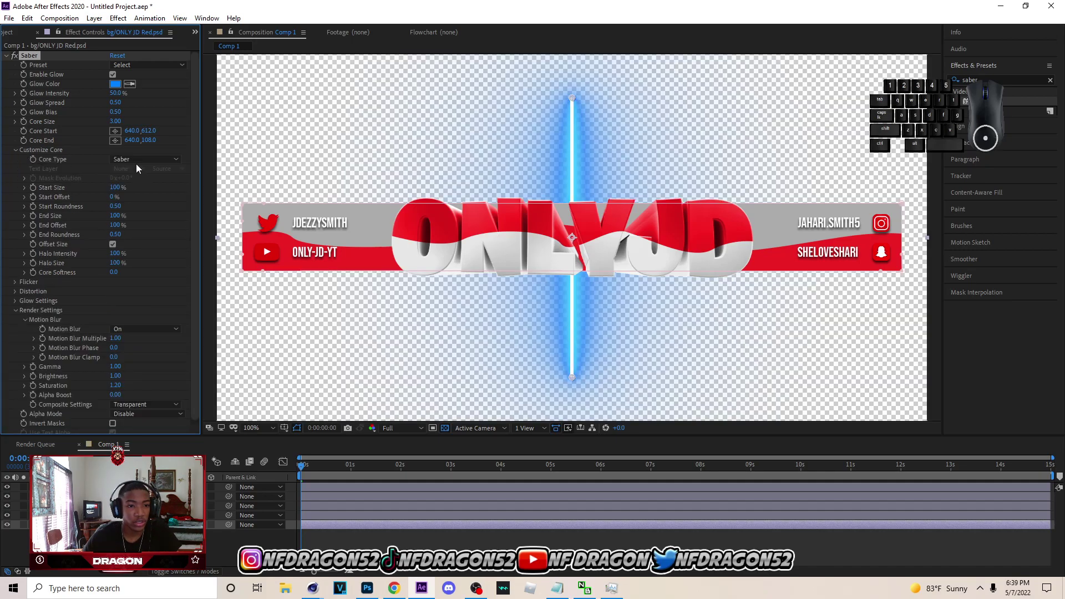
{"action": "left_click", "coordinate": [141, 159]}
{"action": "left_click", "coordinate": [146, 184]}
- Apply the Arc Reactor preset and sample red from the lettering, previewing on black
{"action": "left_click", "coordinate": [147, 65]}
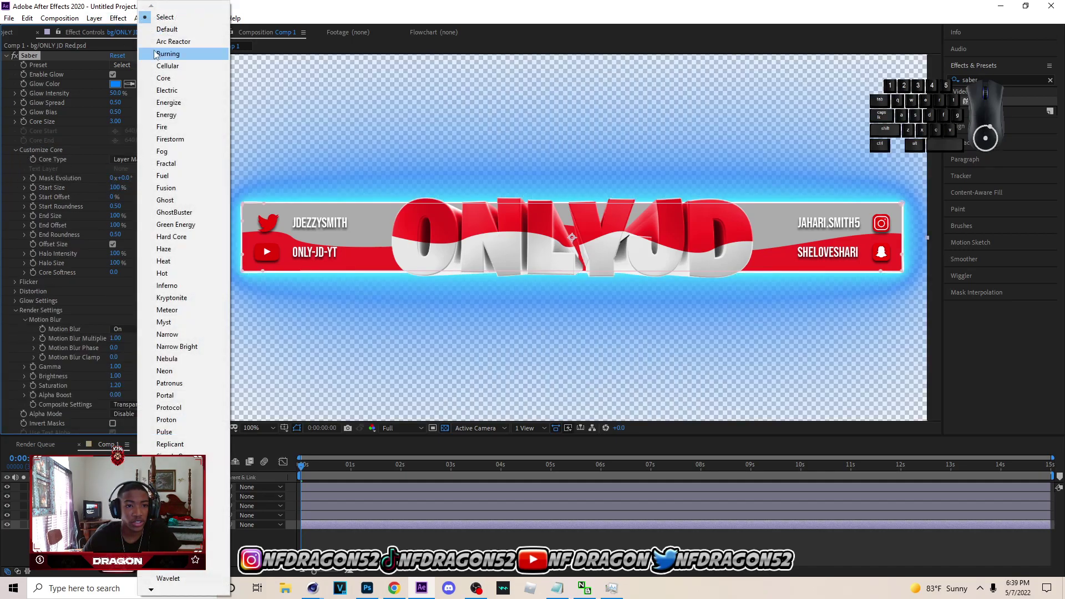
{"action": "left_click", "coordinate": [187, 43]}
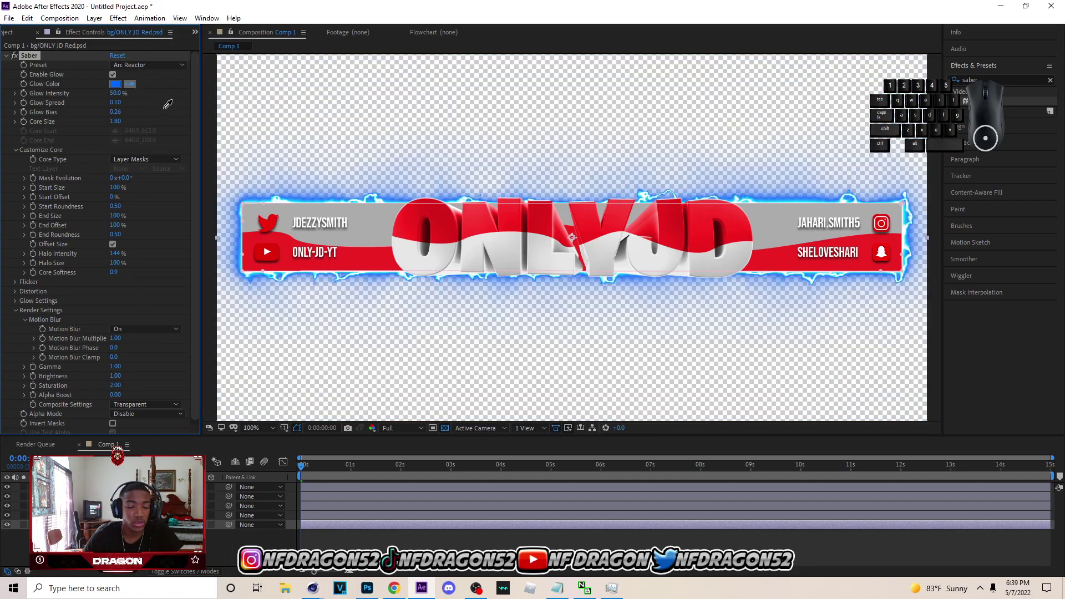
{"action": "left_click", "coordinate": [452, 215]}
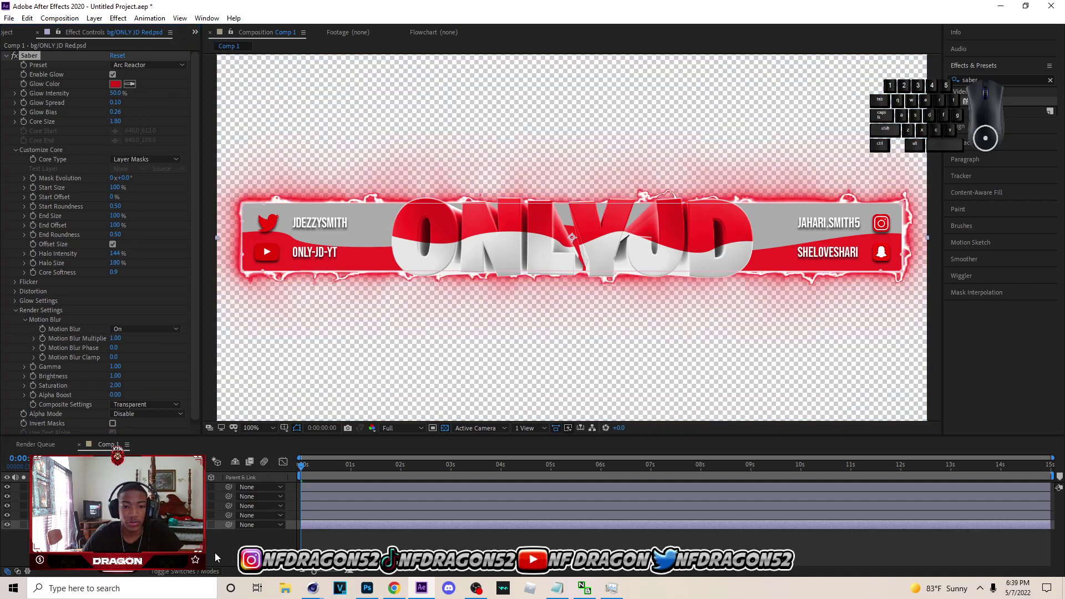
{"action": "left_click", "coordinate": [446, 428]}
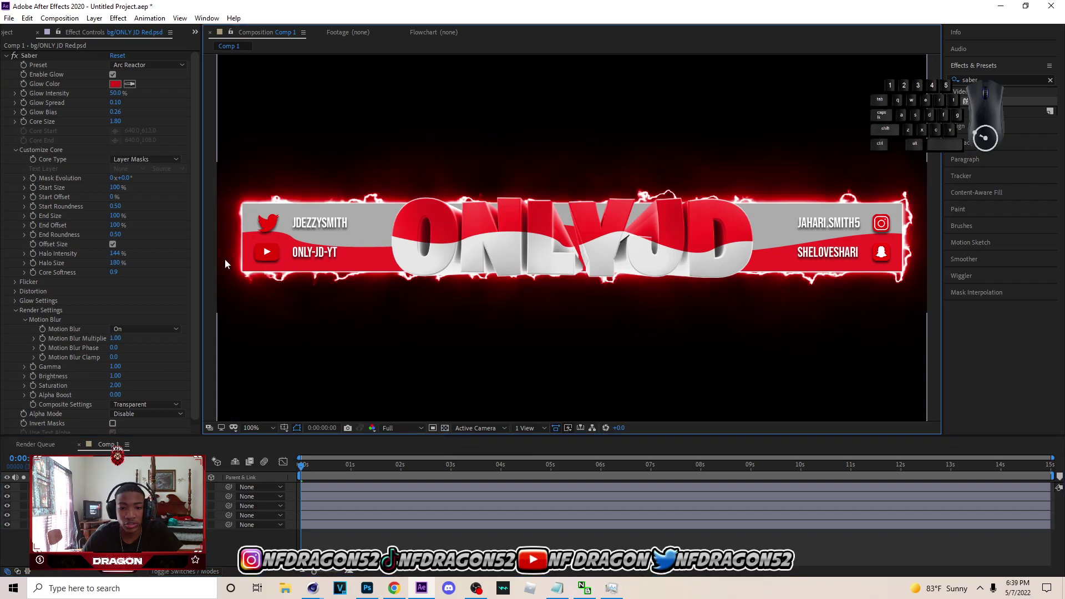
{"action": "left_click", "coordinate": [116, 84]}
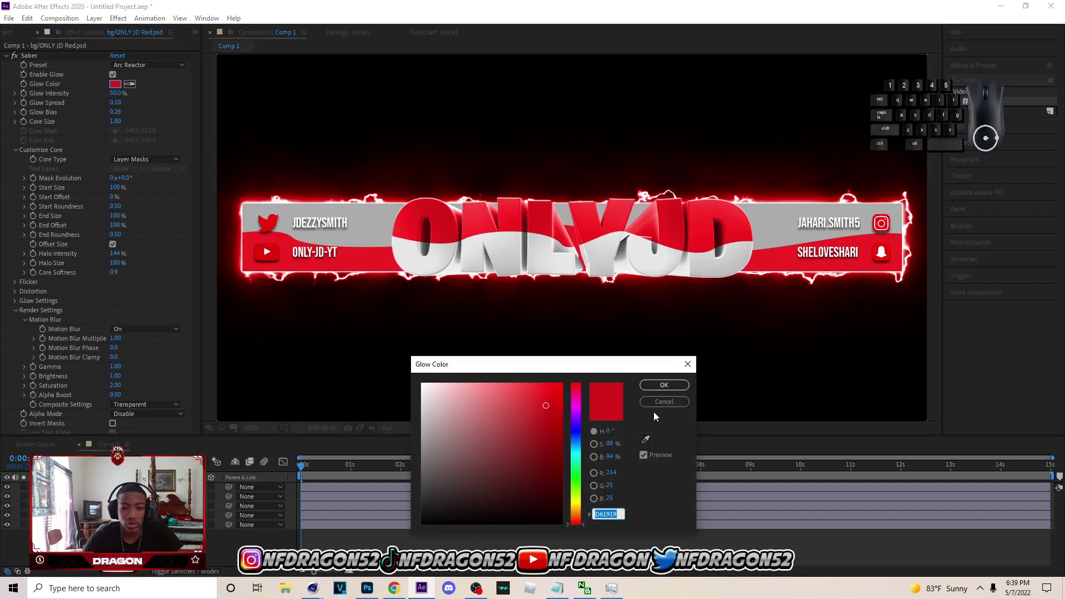
{"action": "left_click", "coordinate": [664, 401]}
- Try the Fractal and Inferno presets, then return to Arc Reactor with red sampled from the letter O
{"action": "left_click", "coordinate": [181, 66]}
{"action": "left_click", "coordinate": [198, 165]}
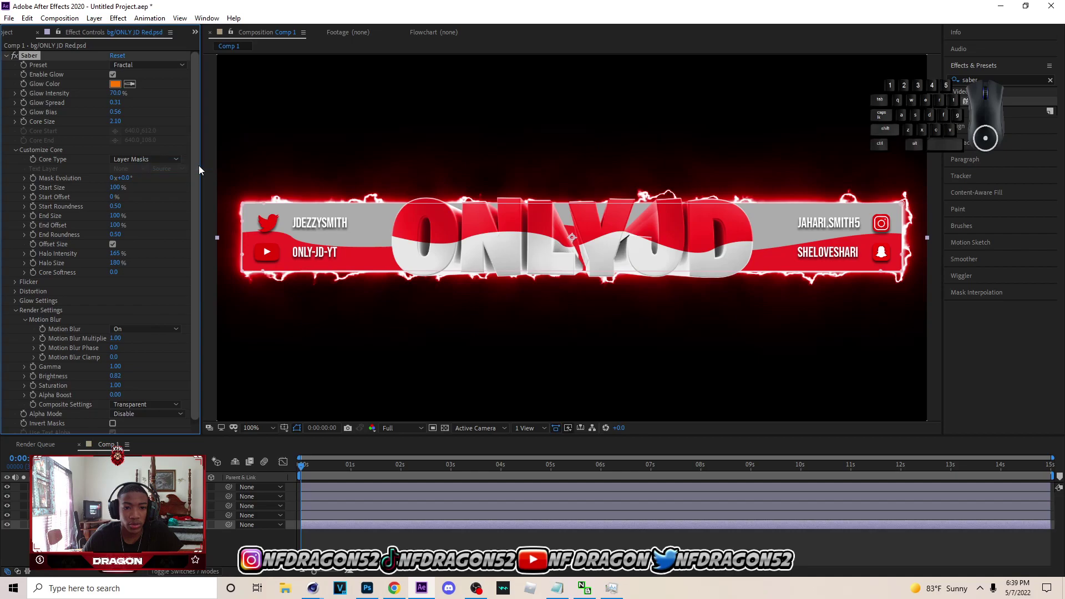
{"action": "left_click", "coordinate": [429, 225]}
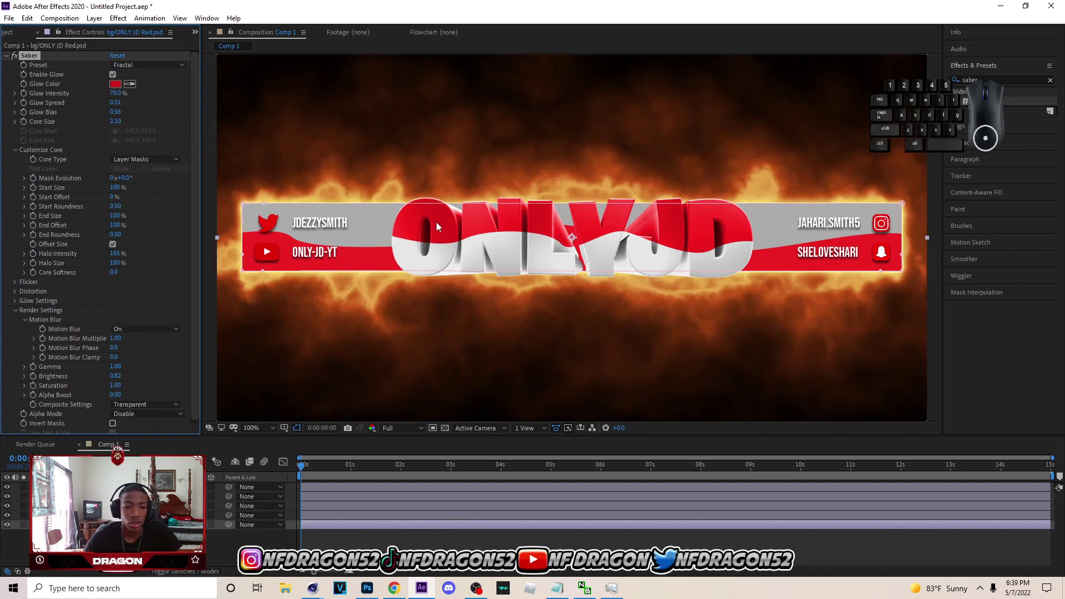
{"action": "left_click", "coordinate": [172, 67]}
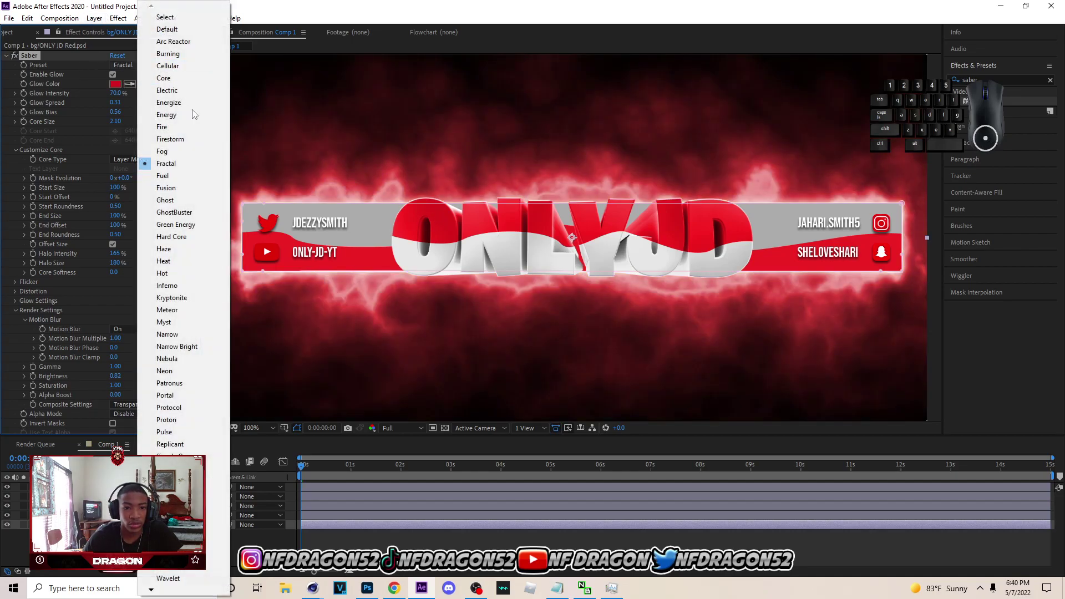
{"action": "left_click", "coordinate": [190, 281]}
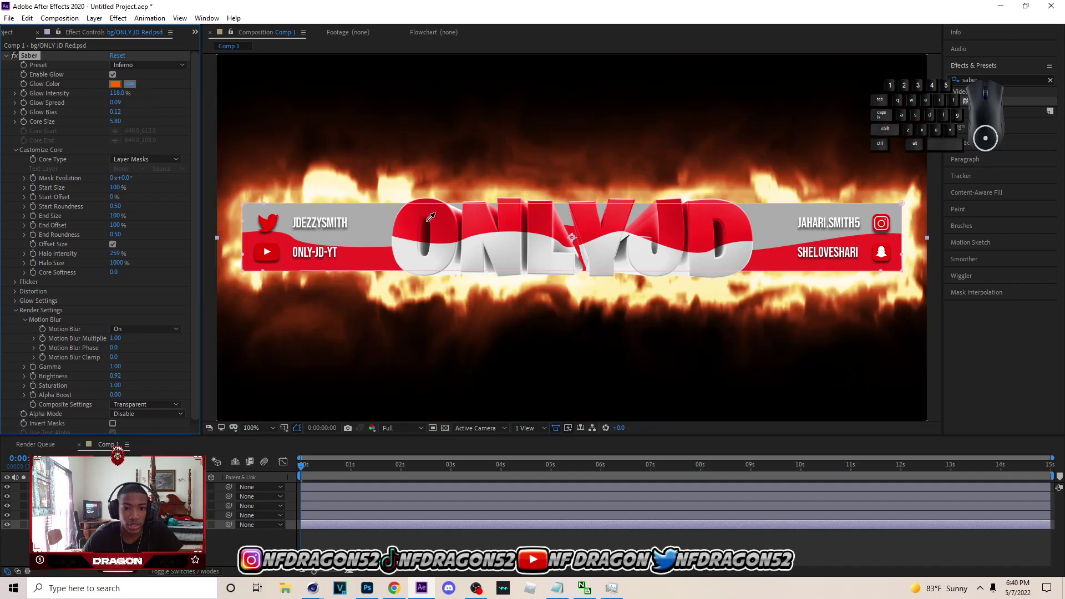
{"action": "left_click", "coordinate": [161, 62]}
{"action": "left_click", "coordinate": [167, 43]}
{"action": "left_click", "coordinate": [129, 83]}
{"action": "left_click", "coordinate": [417, 218]}
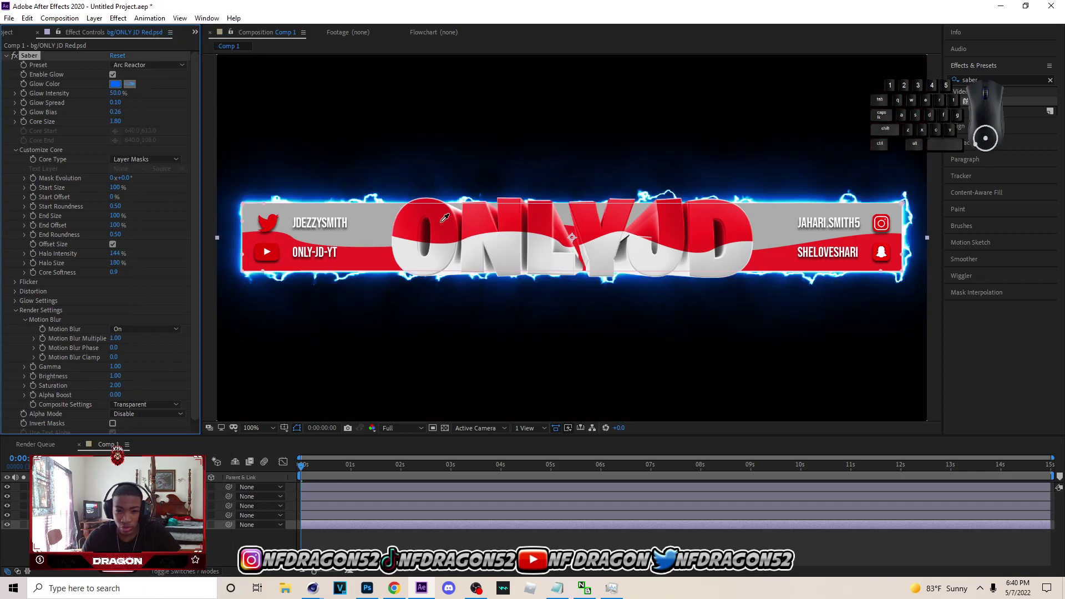
- Copy the Saber effect and apply a new Saber effect to the ONLY JD text layer
{"action": "right_click", "coordinate": [36, 57]}
{"action": "left_click", "coordinate": [44, 92]}
{"action": "left_click", "coordinate": [115, 506]}
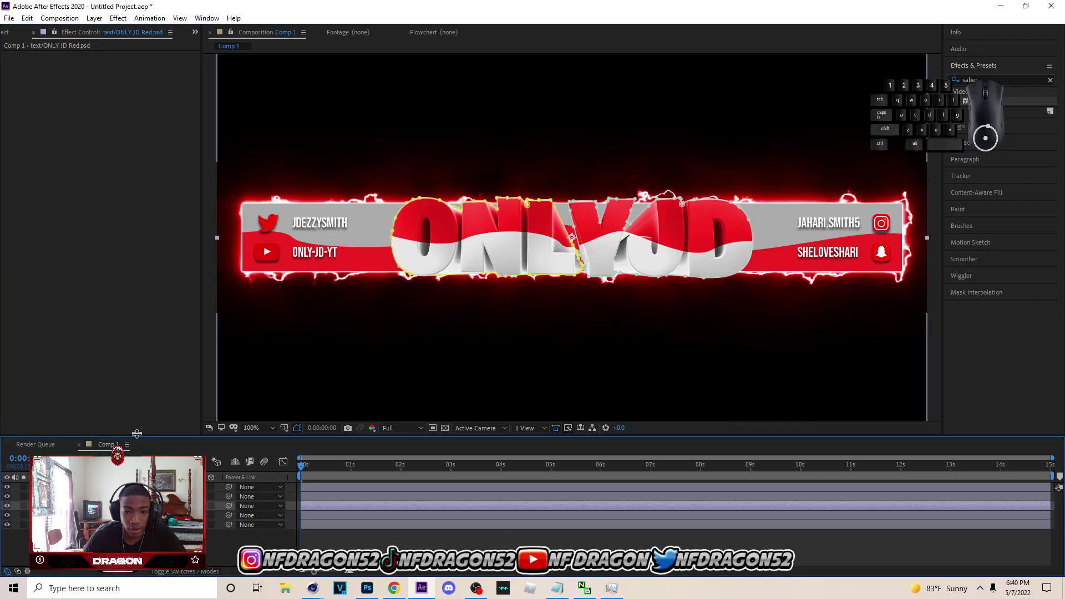
{"action": "left_click", "coordinate": [118, 17]}
{"action": "left_click", "coordinate": [133, 40]}
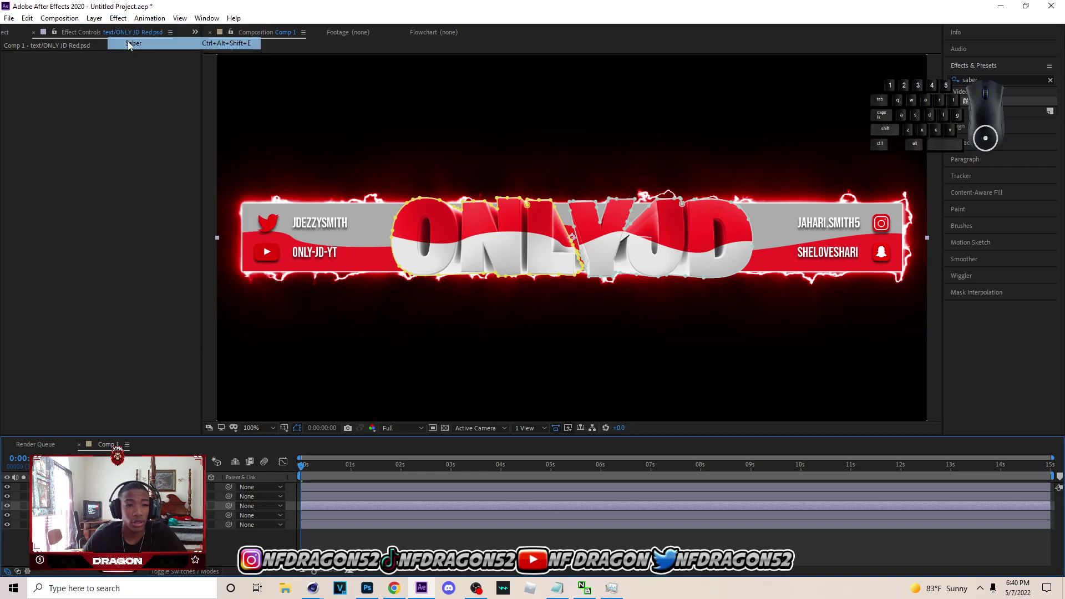
{"action": "right_click", "coordinate": [31, 57]}
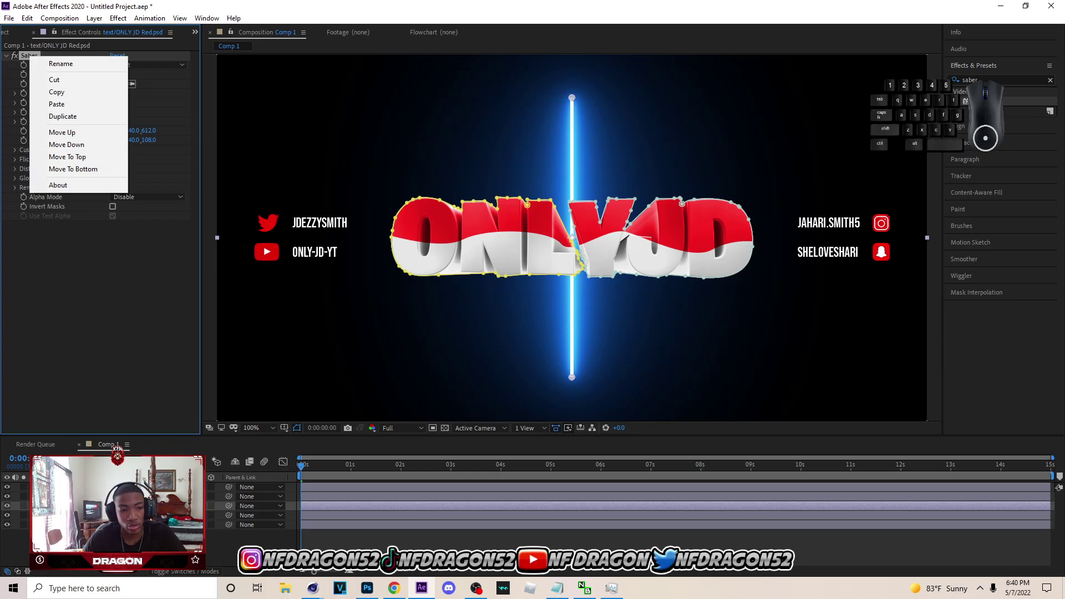
- Paste the background layer's red Arc Reactor Saber settings onto the text layer's Saber
{"action": "left_click", "coordinate": [142, 525]}
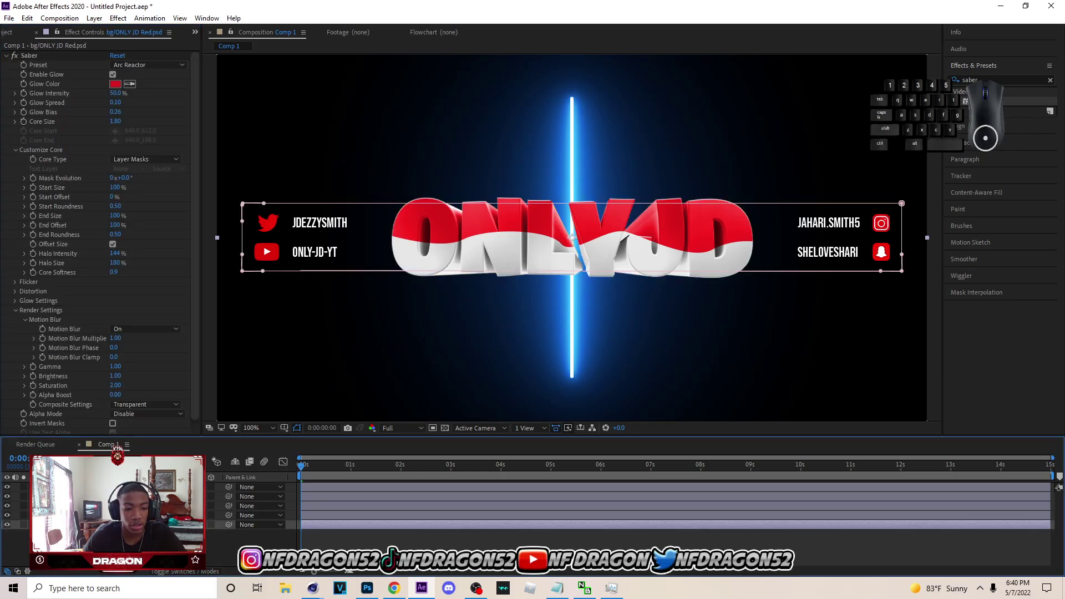
{"action": "right_click", "coordinate": [31, 54]}
{"action": "left_click", "coordinate": [58, 91]}
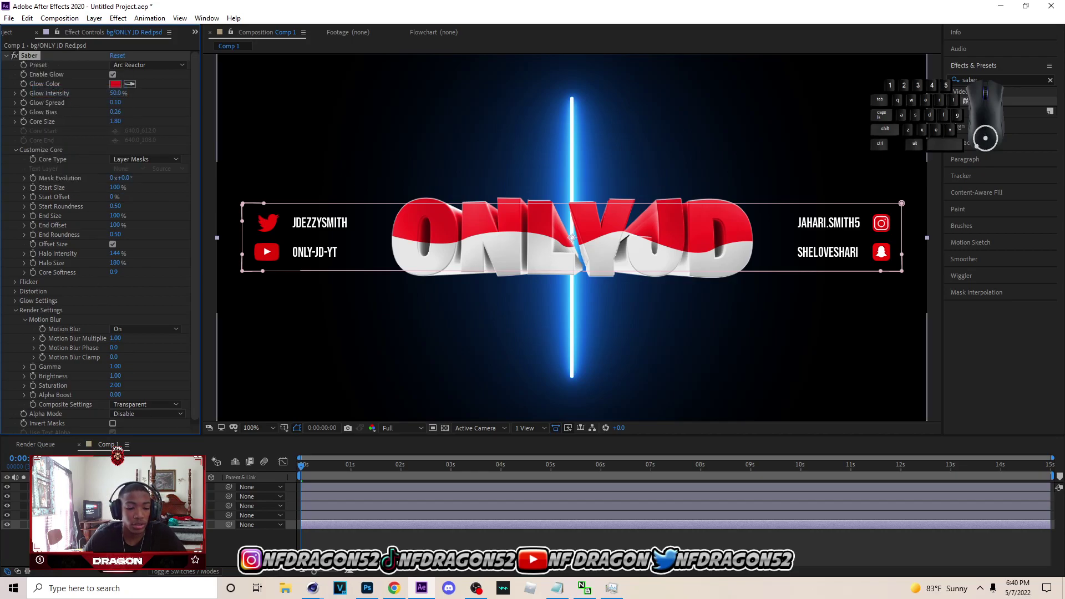
{"action": "left_click", "coordinate": [142, 506]}
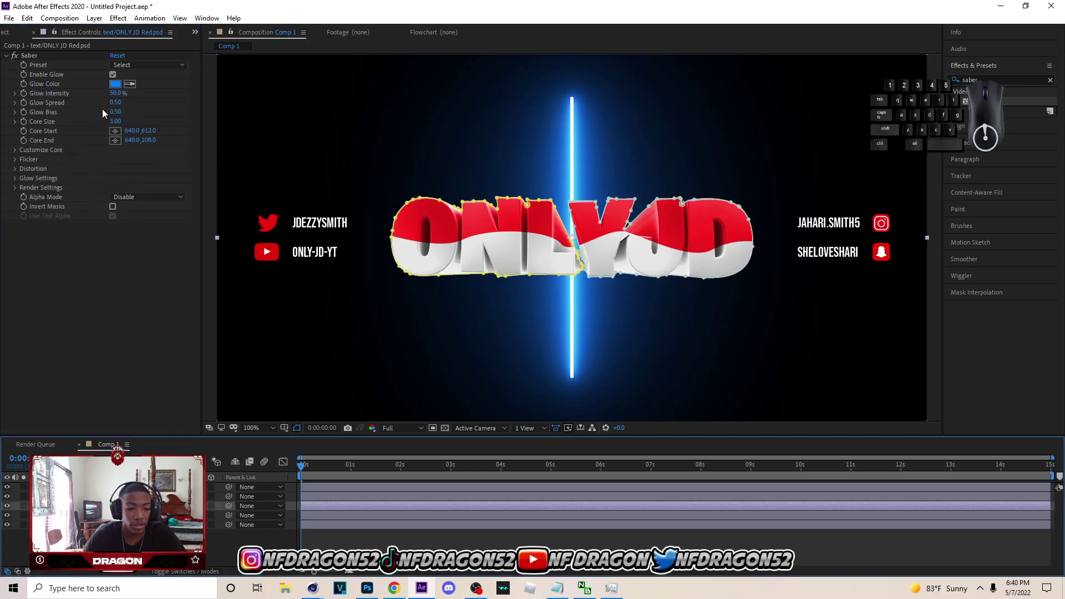
{"action": "right_click", "coordinate": [27, 55]}
{"action": "left_click", "coordinate": [58, 103]}
- Preview the red glow animation through the comp over the transparent background
{"action": "left_click", "coordinate": [276, 531]}
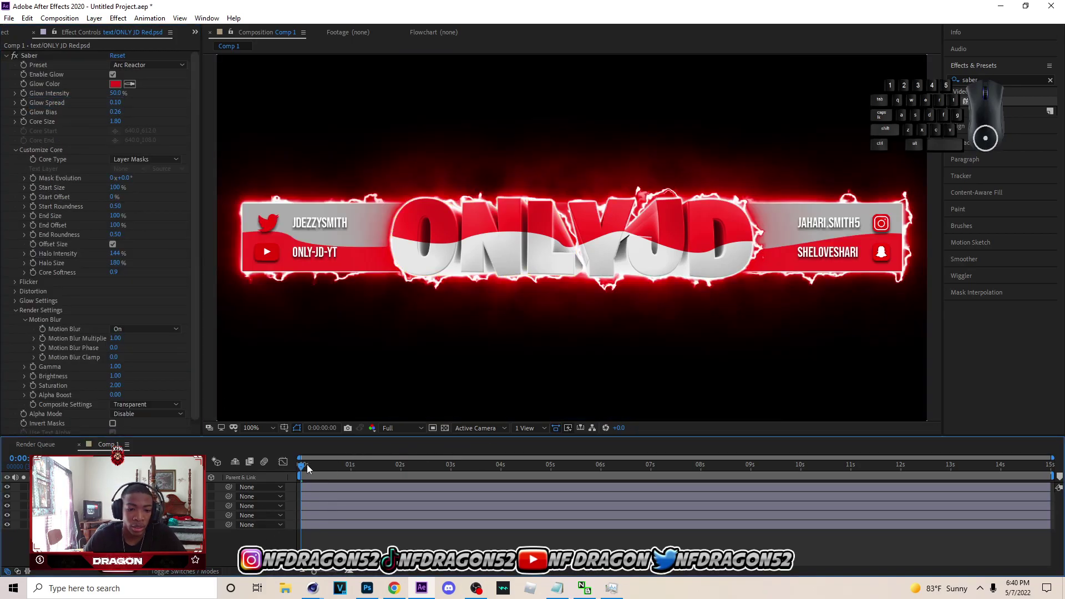
{"action": "left_click_drag", "start_coordinate": [302, 472], "coordinate": [1043, 490]}
{"action": "key", "text": "Home"}
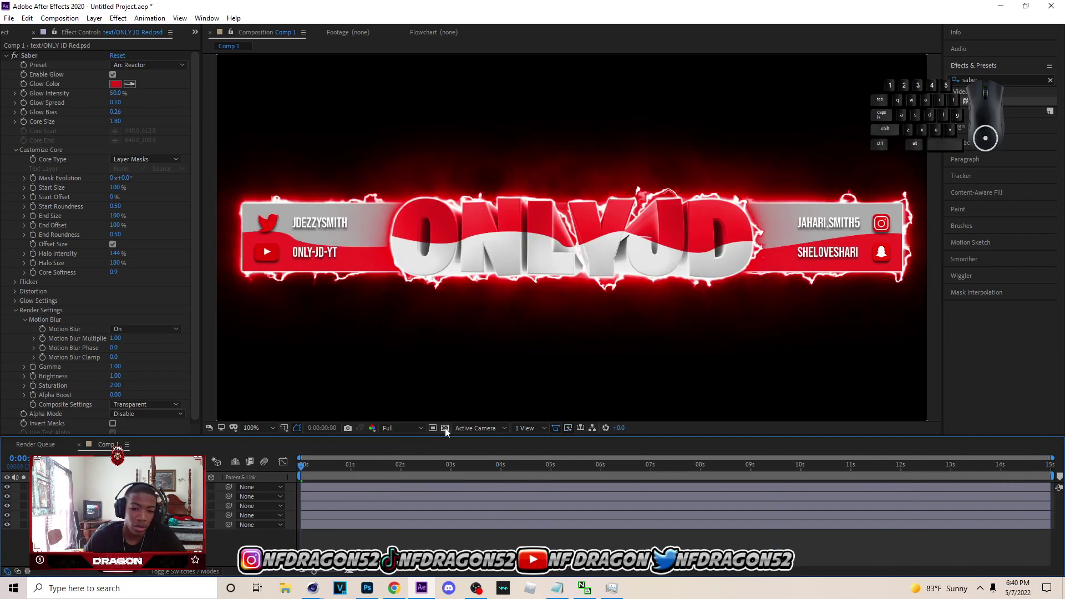
{"action": "left_click", "coordinate": [445, 429]}
{"action": "left_click_drag", "start_coordinate": [301, 467], "coordinate": [183, 522]}
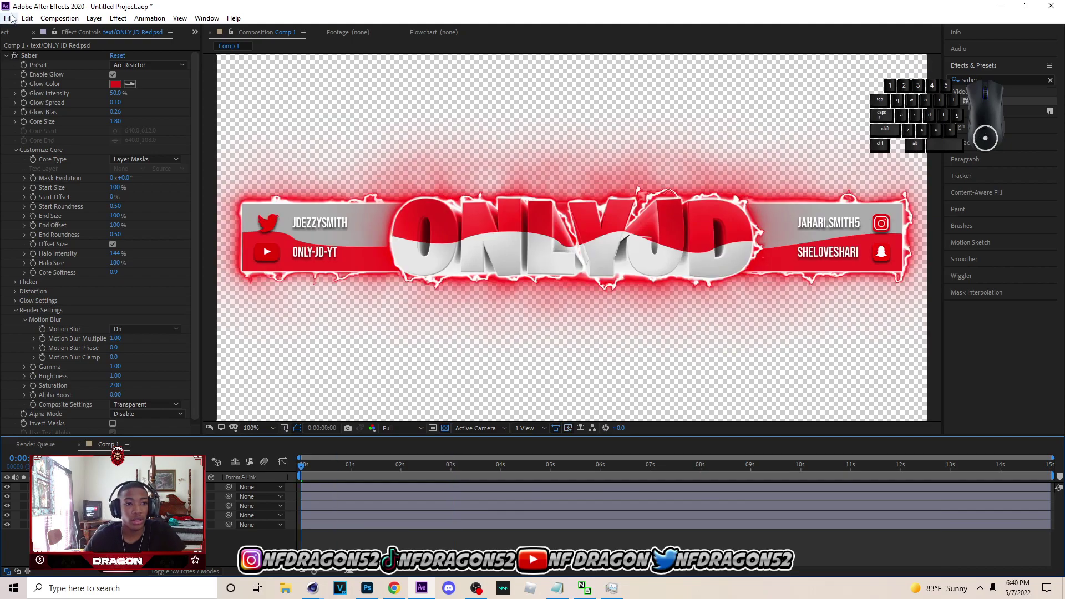
- Add Comp 1 to the Render Queue, leaving render settings unchanged
{"action": "left_click", "coordinate": [10, 18]}
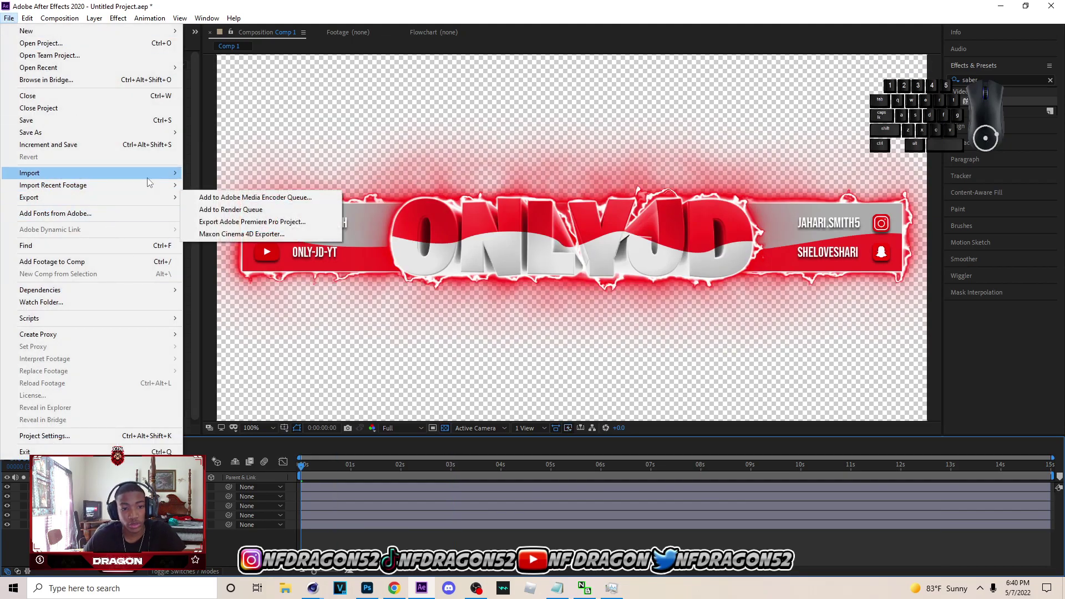
{"action": "mouse_move", "coordinate": [160, 198]}
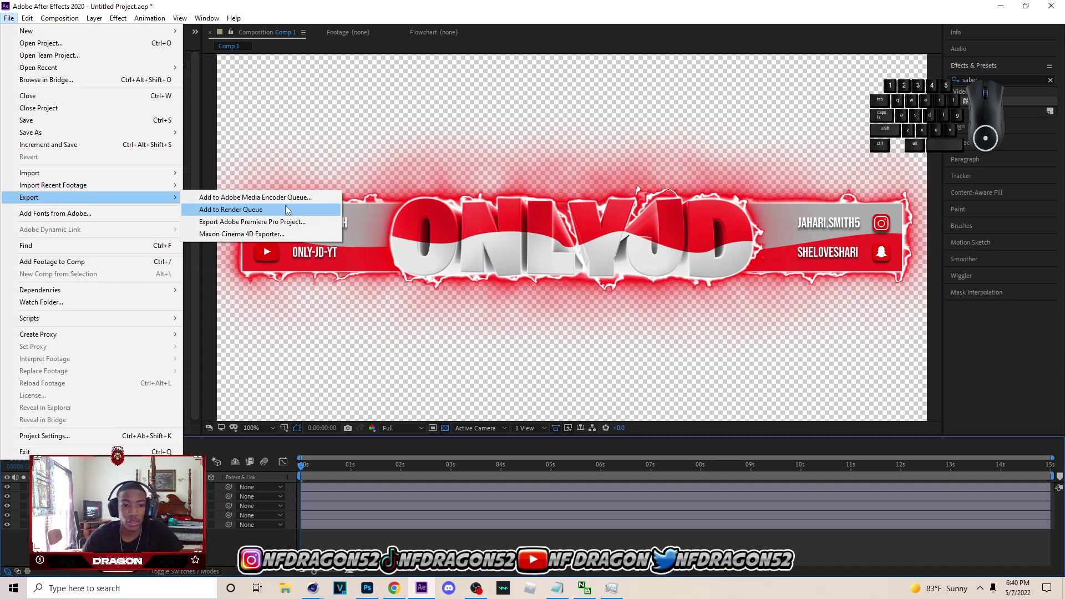
{"action": "left_click", "coordinate": [289, 210]}
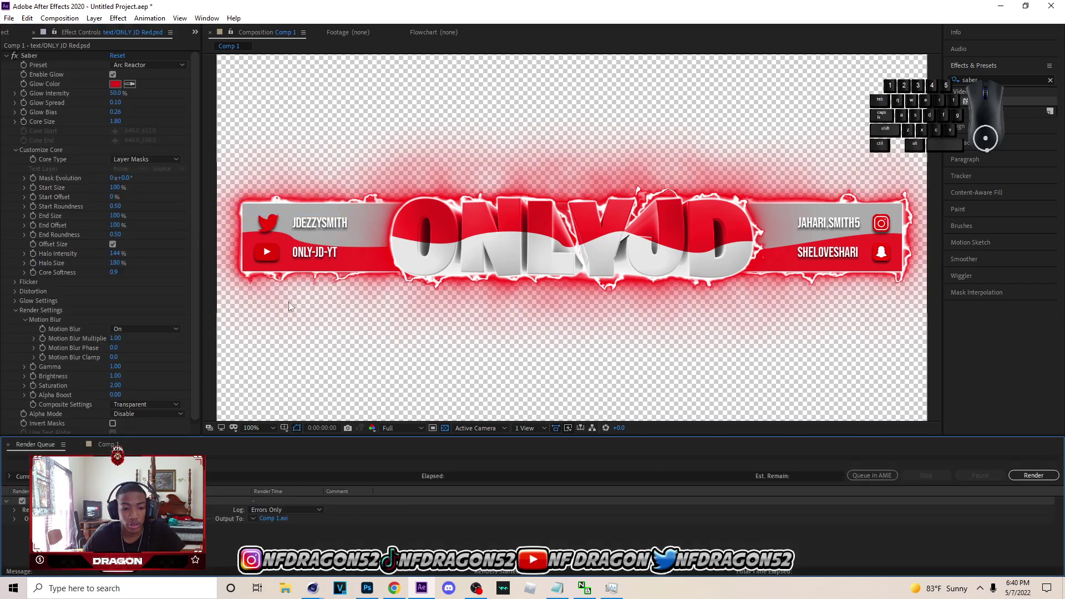
{"action": "left_click", "coordinate": [93, 510]}
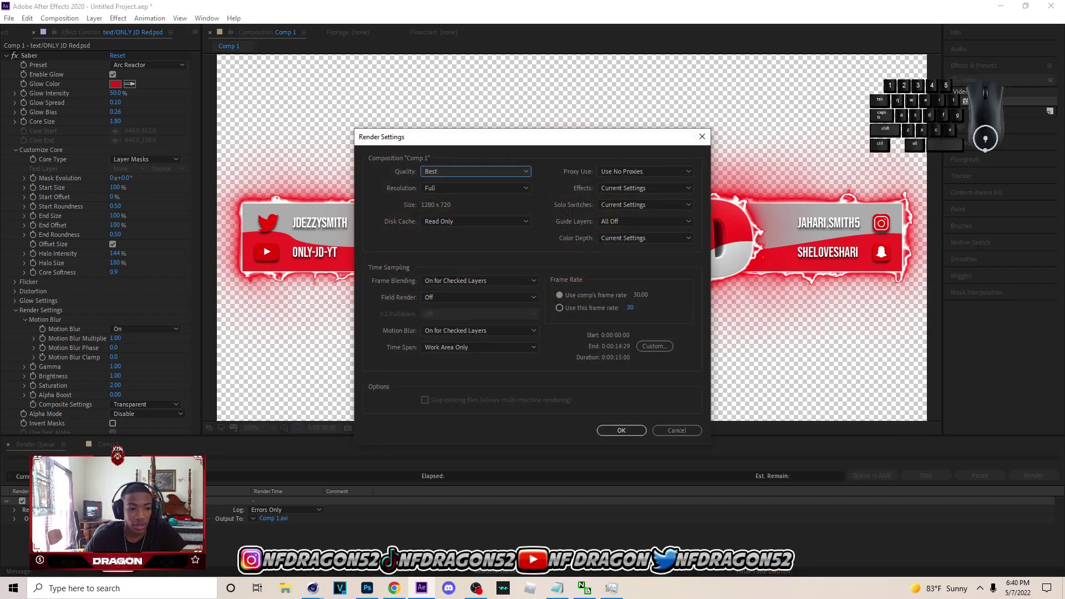
{"action": "left_click", "coordinate": [676, 430]}
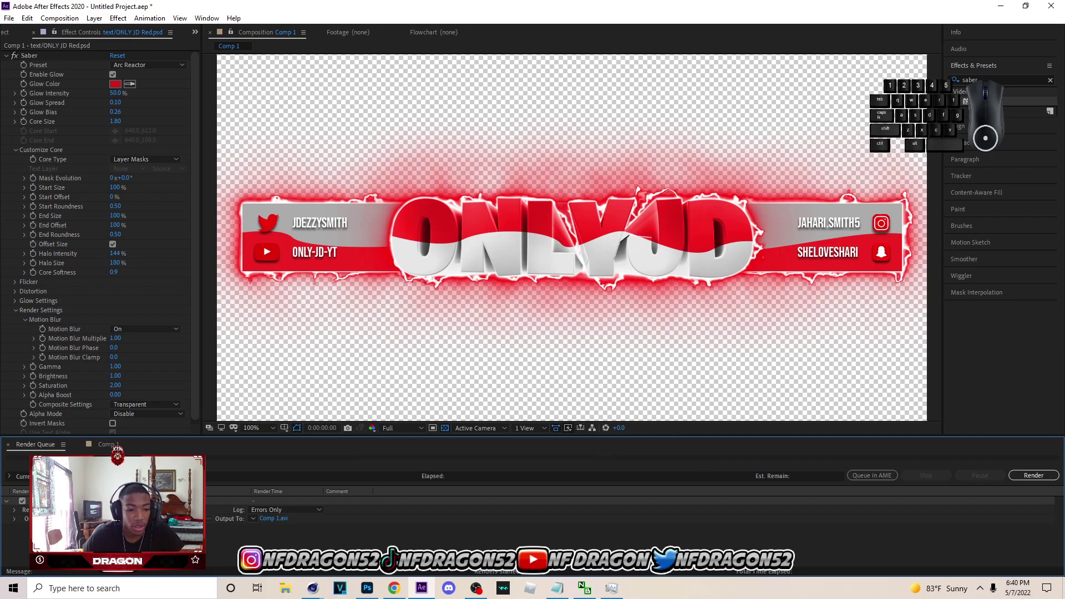
- Set the output module to QuickTime, RGB + Alpha channels, Millions of Colors+ depth
{"action": "left_click", "coordinate": [93, 518]}
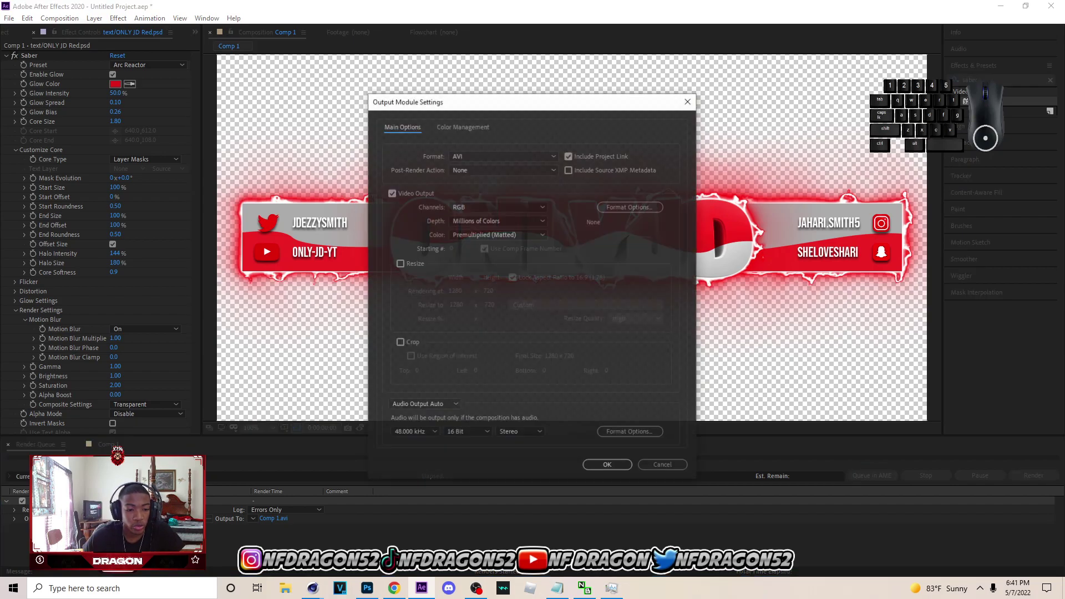
{"action": "left_click", "coordinate": [471, 156]}
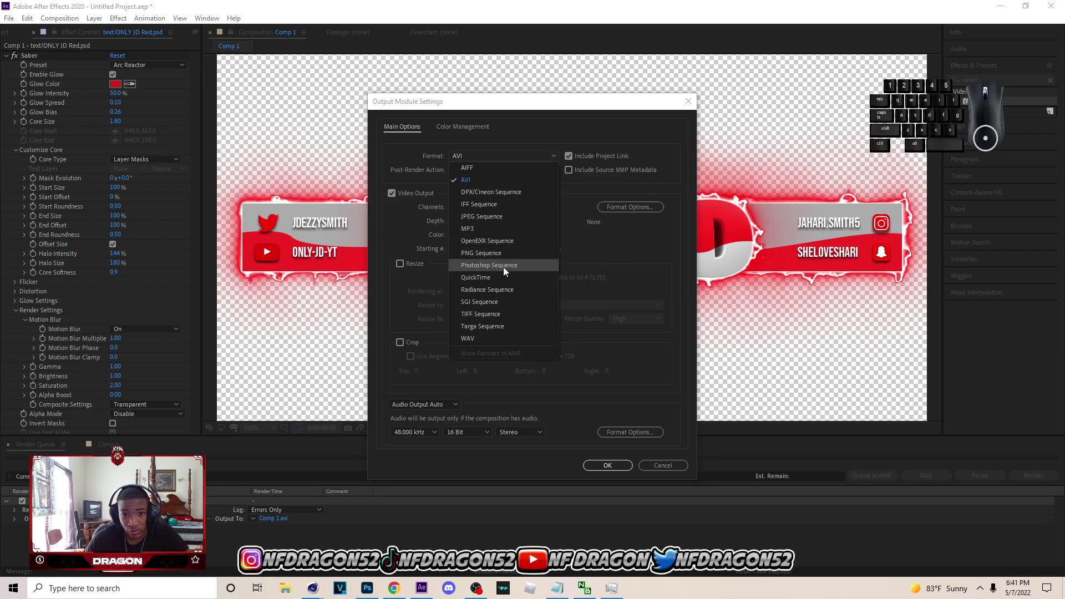
{"action": "left_click", "coordinate": [491, 276]}
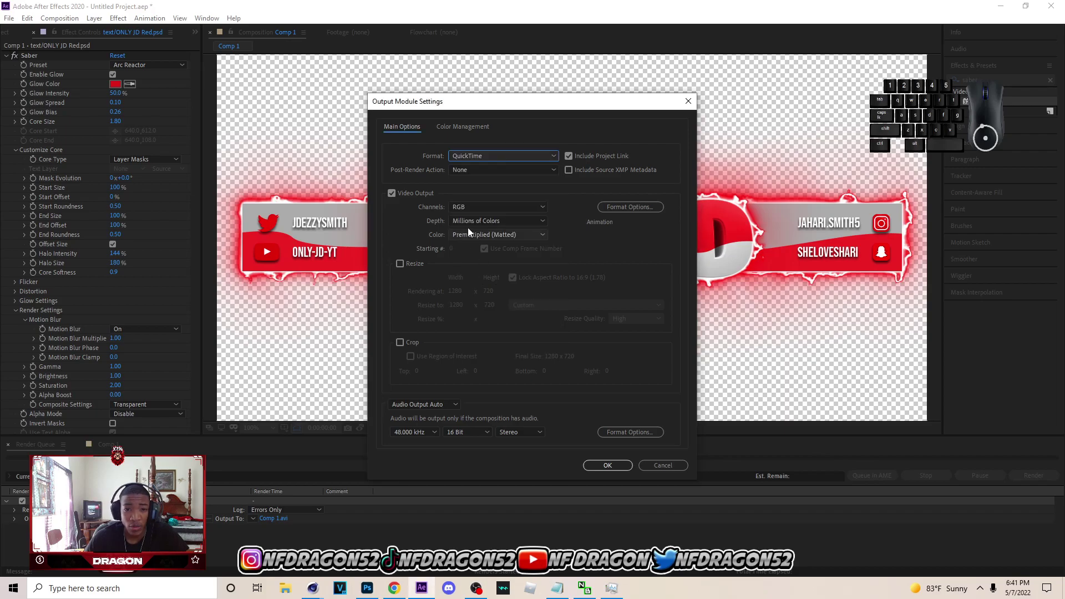
{"action": "left_click", "coordinate": [469, 210]}
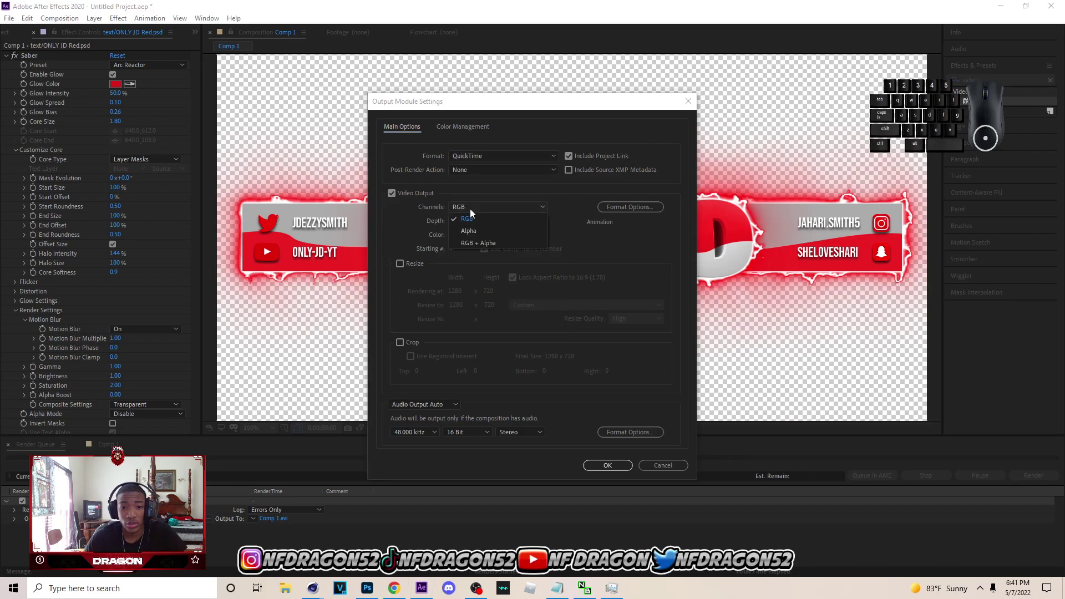
{"action": "left_click", "coordinate": [486, 245]}
{"action": "left_click", "coordinate": [521, 220]}
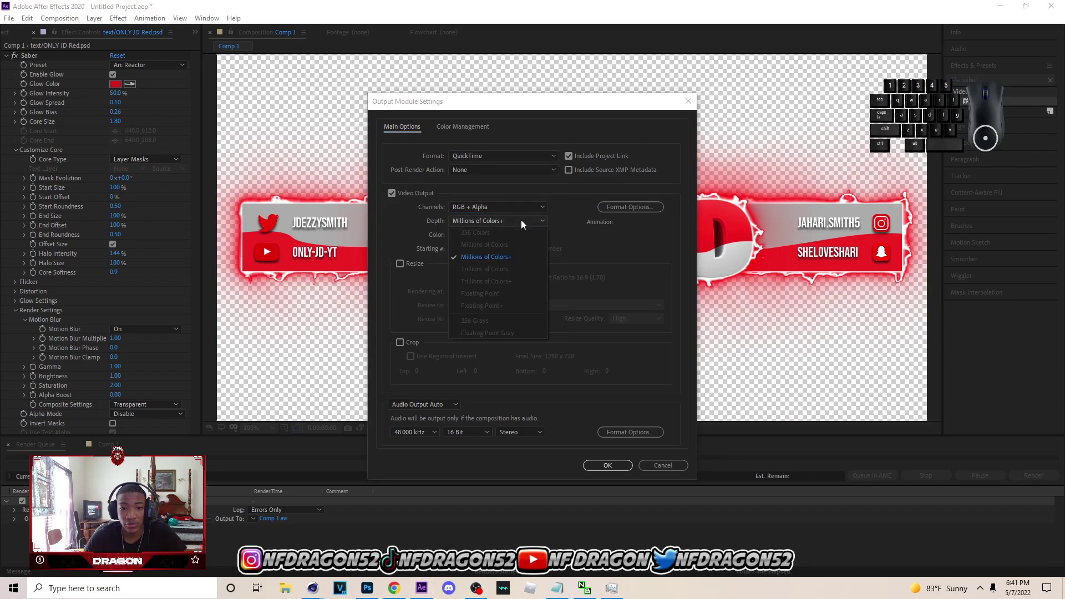
{"action": "left_click", "coordinate": [591, 240]}
{"action": "left_click", "coordinate": [606, 465]}
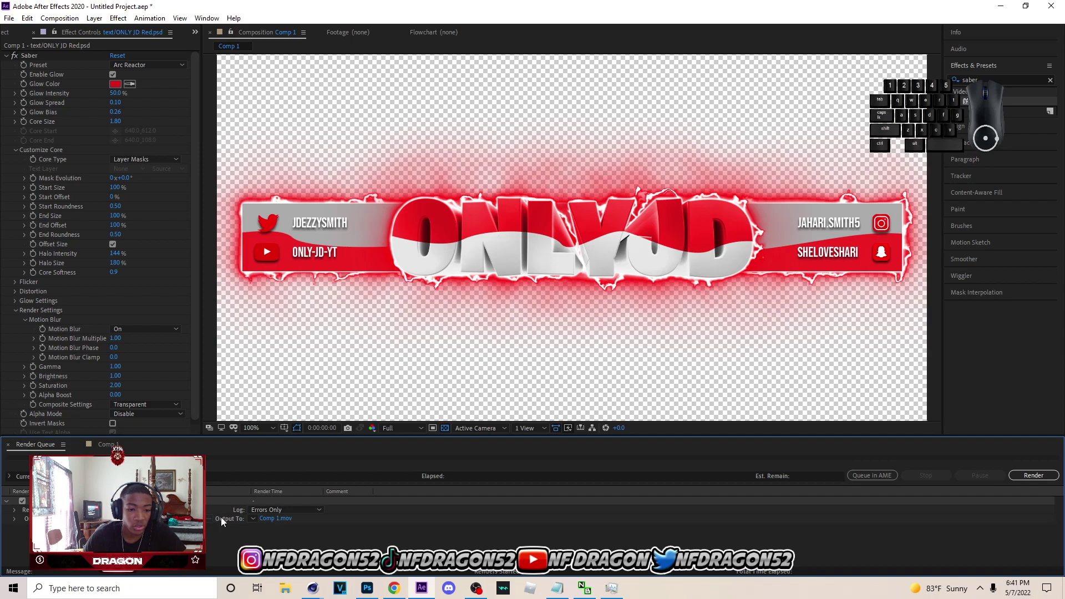
- Save the render output as ONLY JD NOCC.mov on Seagate Portable Drive (F:)
{"action": "left_click", "coordinate": [283, 520]}
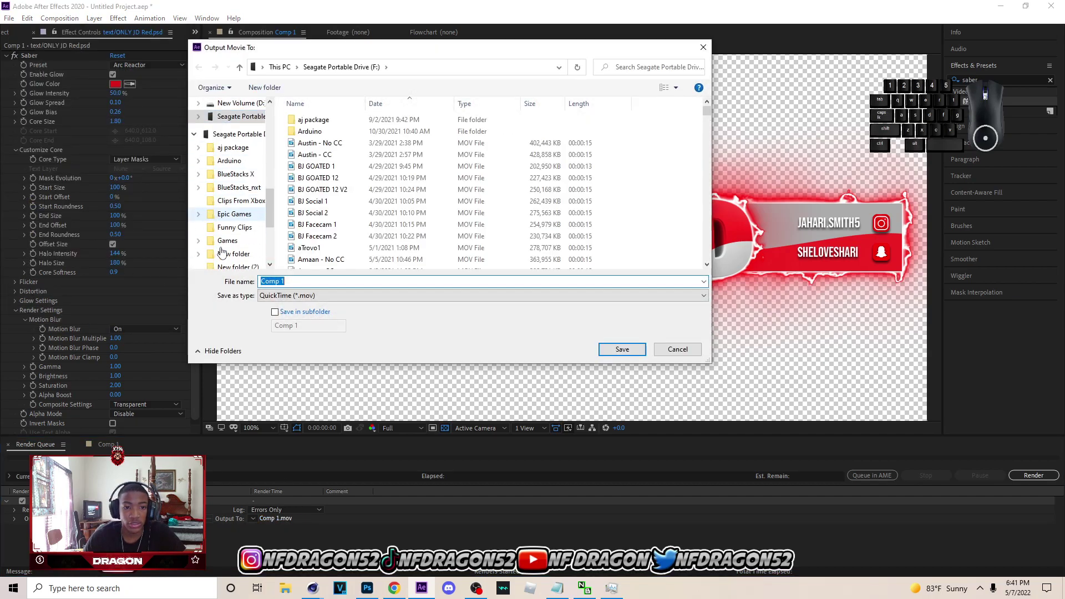
{"action": "scroll", "coordinate": [222, 253], "scroll_direction": "down", "scroll_amount": 2}
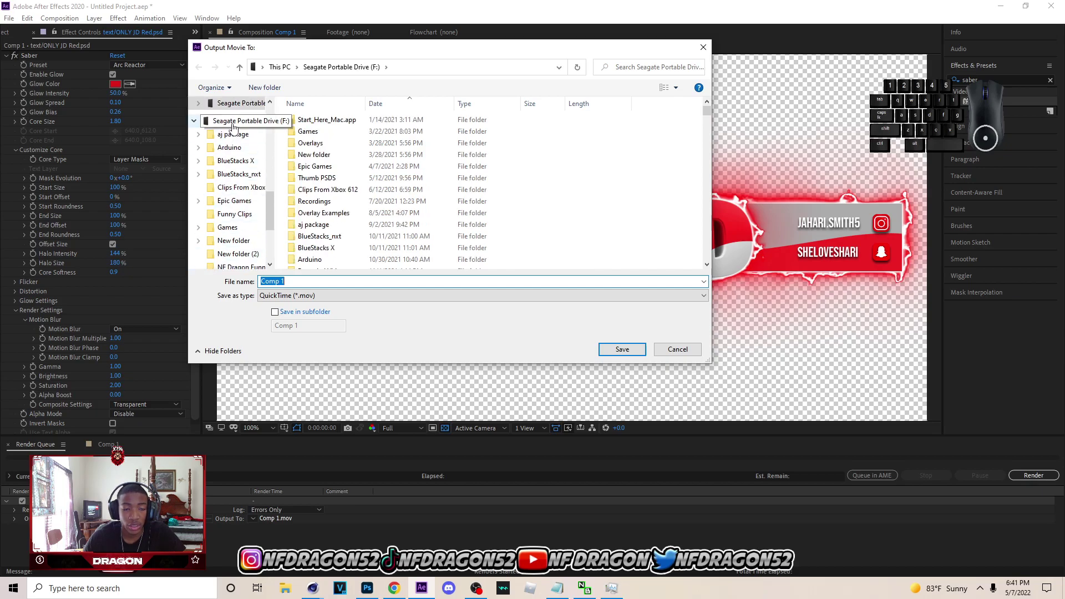
{"action": "left_click", "coordinate": [233, 125]}
{"action": "scroll", "coordinate": [310, 236], "scroll_direction": "down", "scroll_amount": 1}
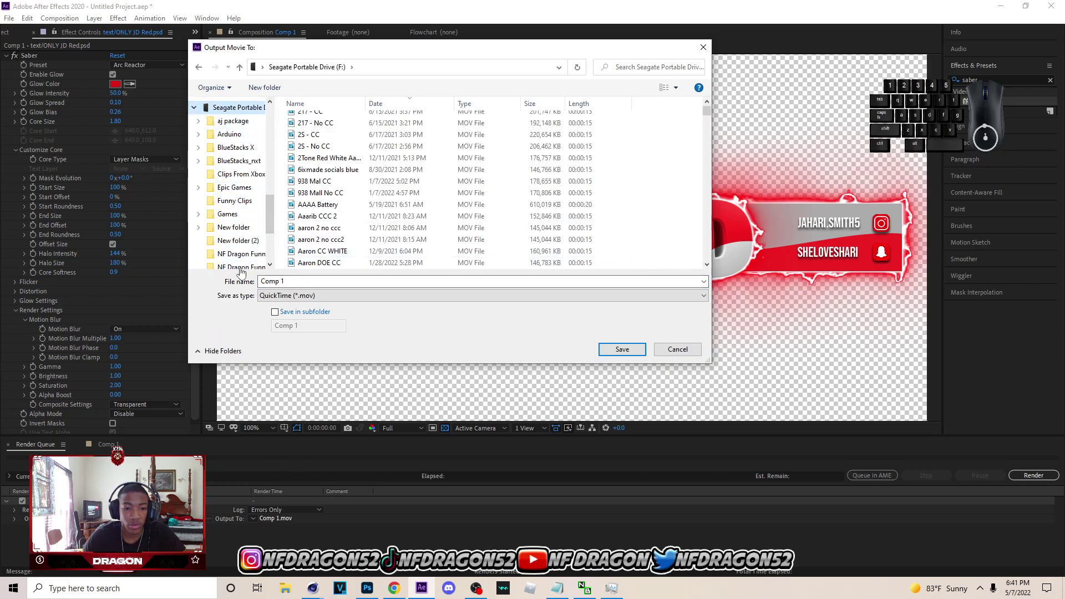
{"action": "left_click", "coordinate": [304, 281]}
{"action": "type", "text": "ONLY"}
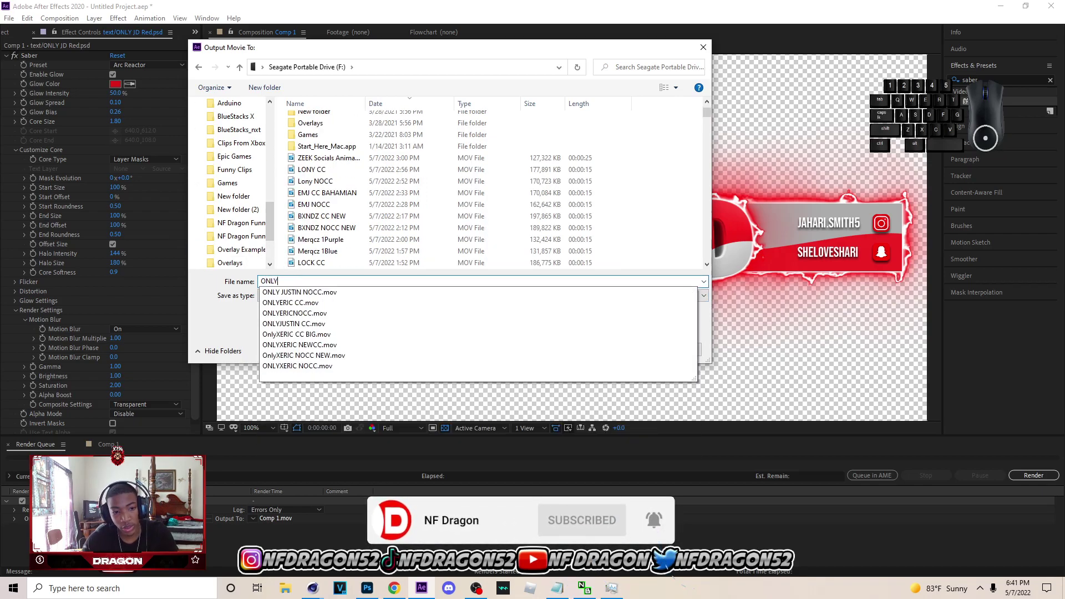
{"action": "type", "text": " JD NOCC"}
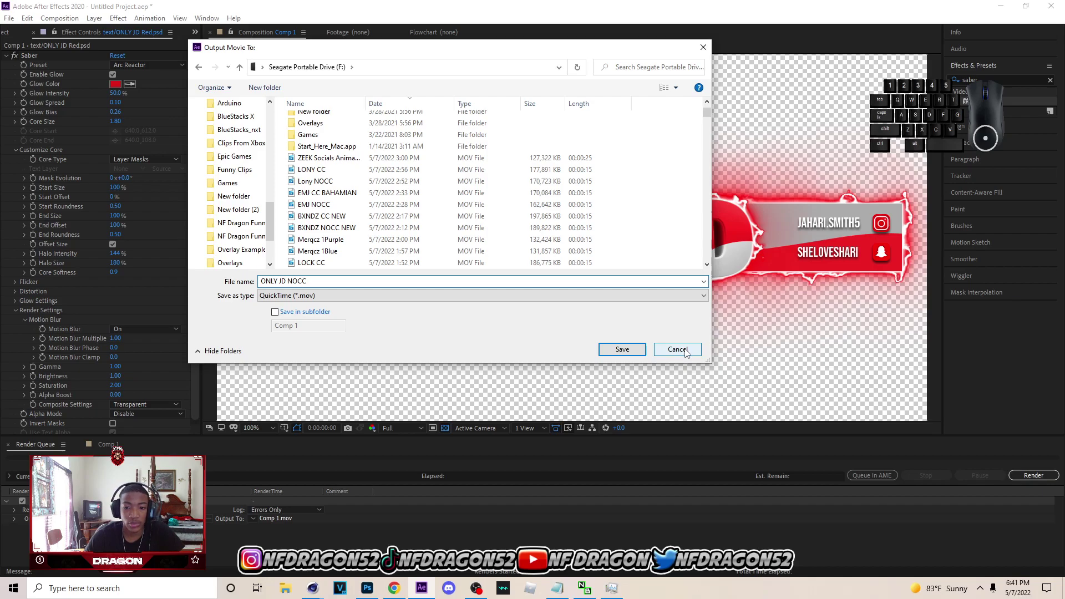
{"action": "left_click", "coordinate": [638, 353]}
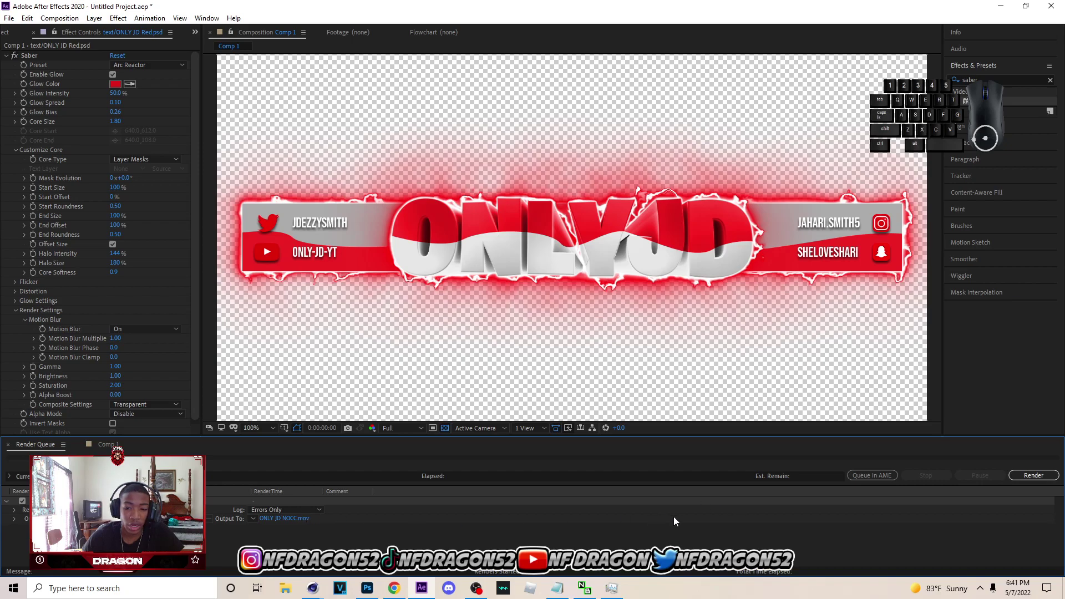
- Send Comp 1 to the Media Encoder queue and view the new item's QuickTime format options
{"action": "left_click", "coordinate": [9, 18]}
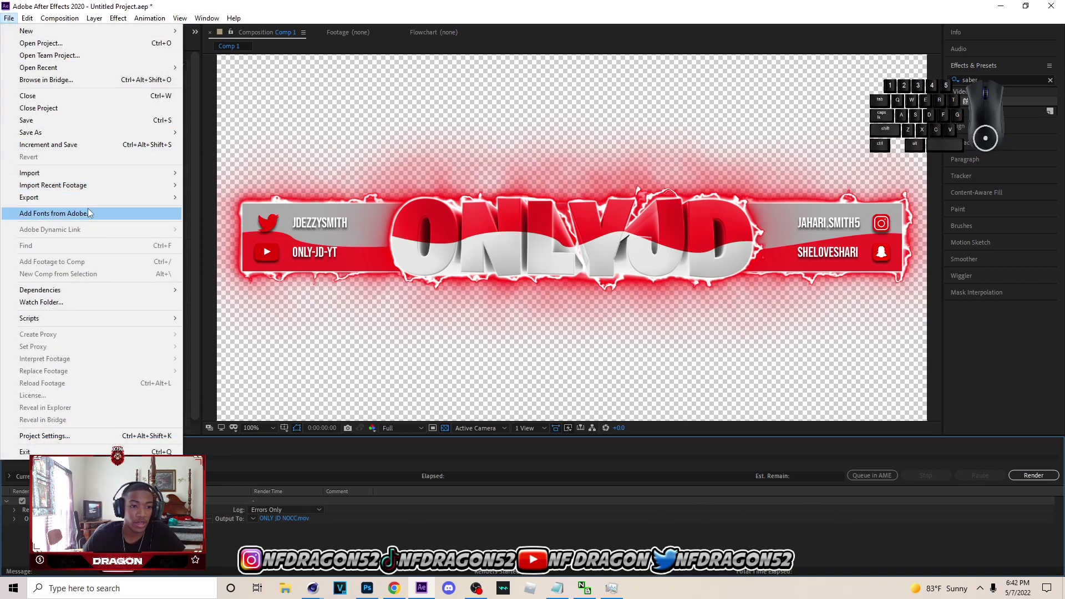
{"action": "mouse_move", "coordinate": [93, 202]}
{"action": "left_click", "coordinate": [256, 197]}
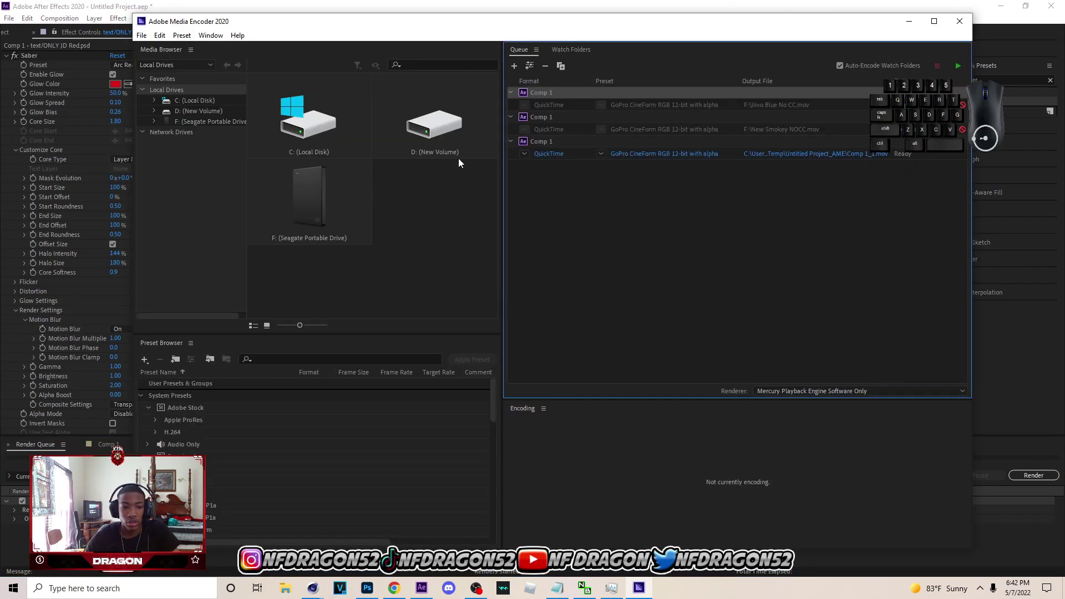
{"action": "scroll", "coordinate": [192, 421], "scroll_direction": "down", "scroll_amount": 4}
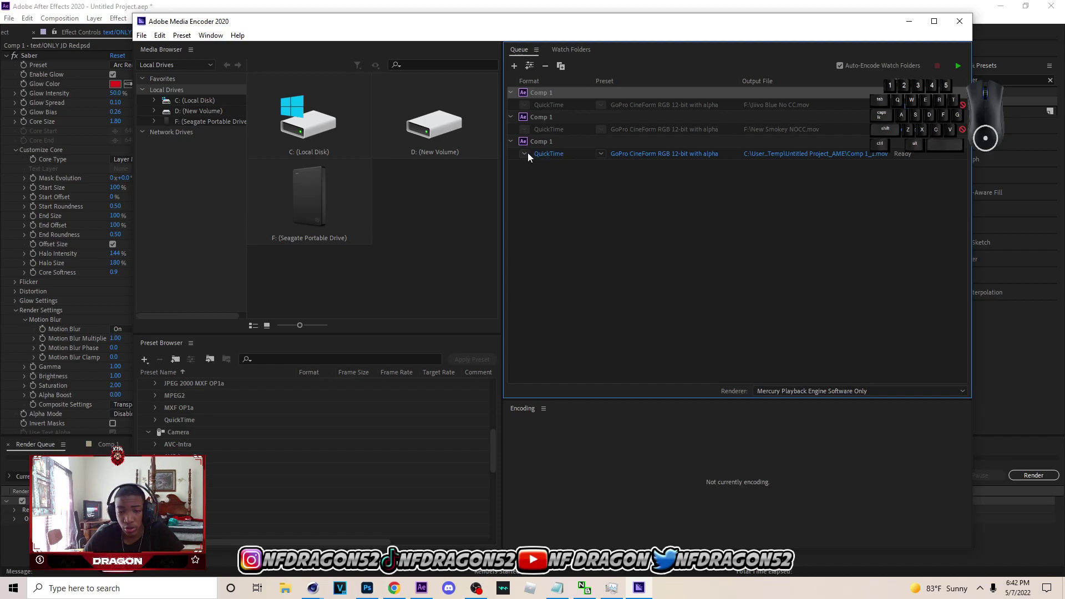
{"action": "left_click", "coordinate": [526, 153]}
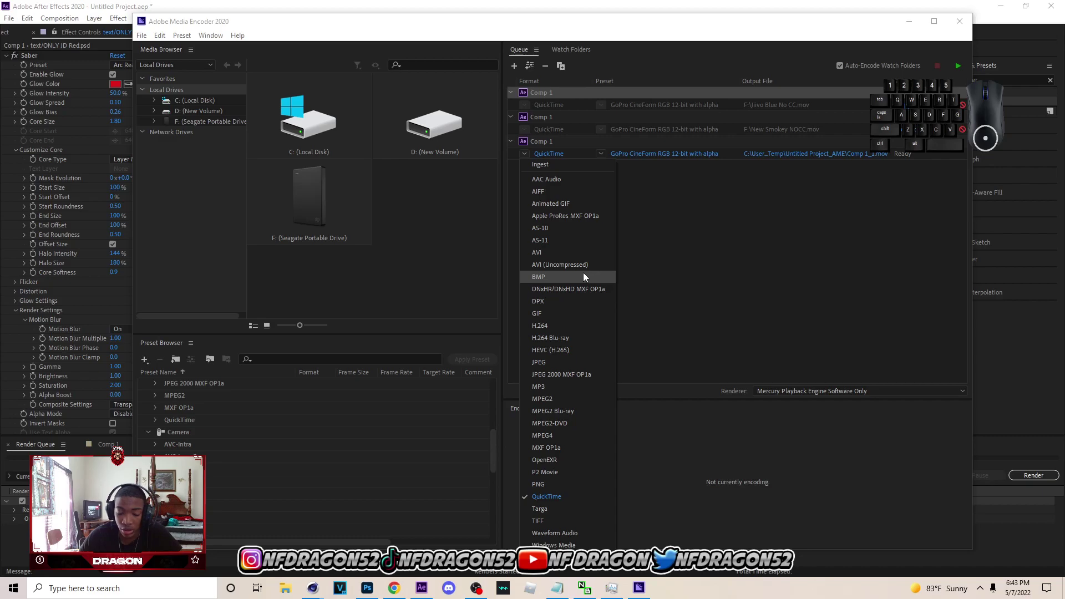
{"action": "left_click", "coordinate": [580, 497]}
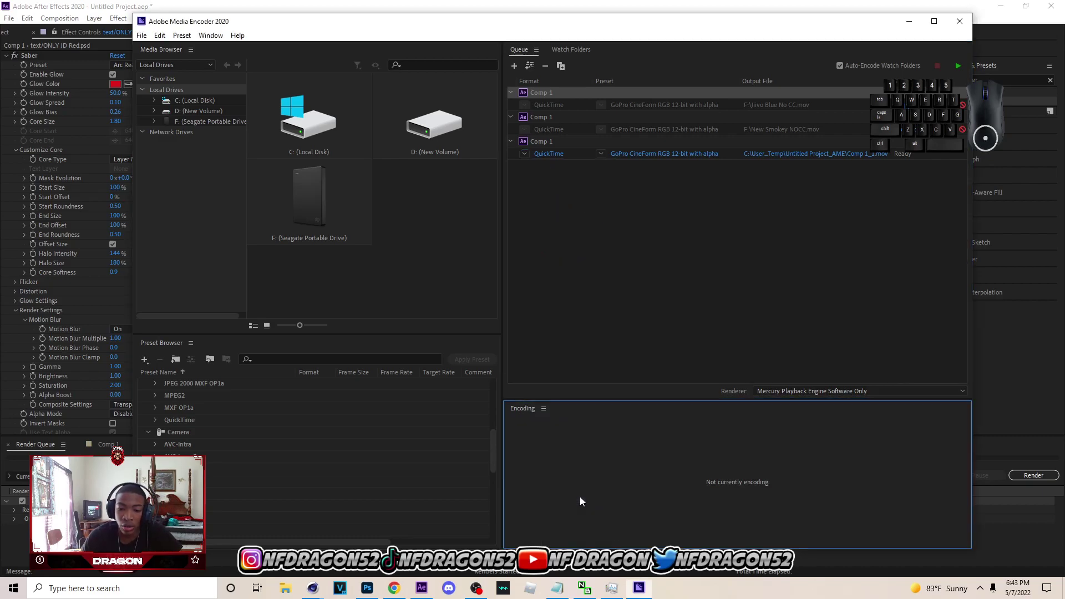
{"action": "left_click", "coordinate": [527, 156]}
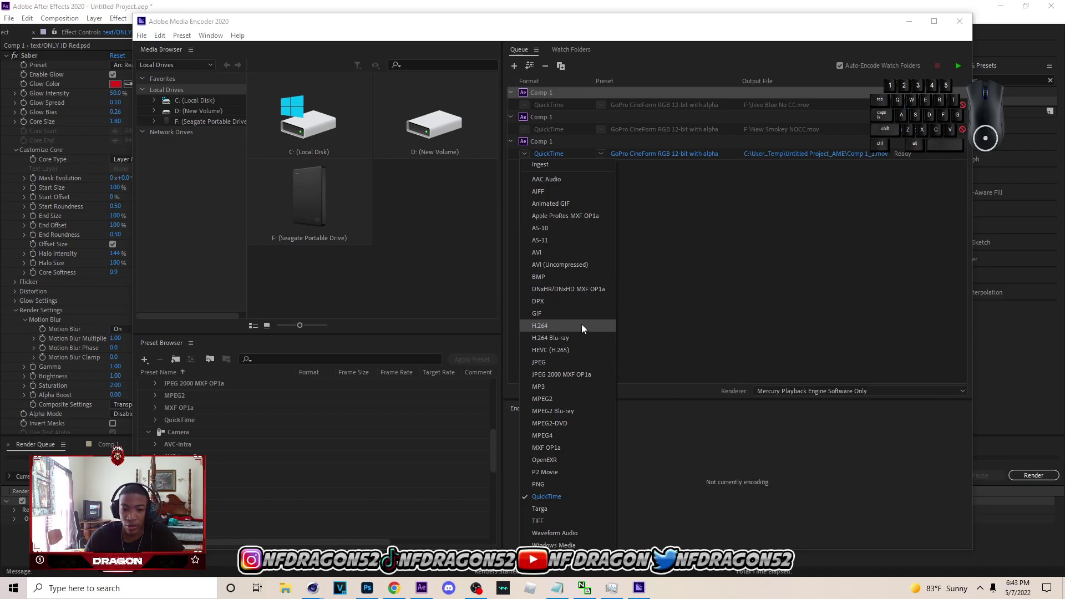
{"action": "left_click", "coordinate": [581, 499]}
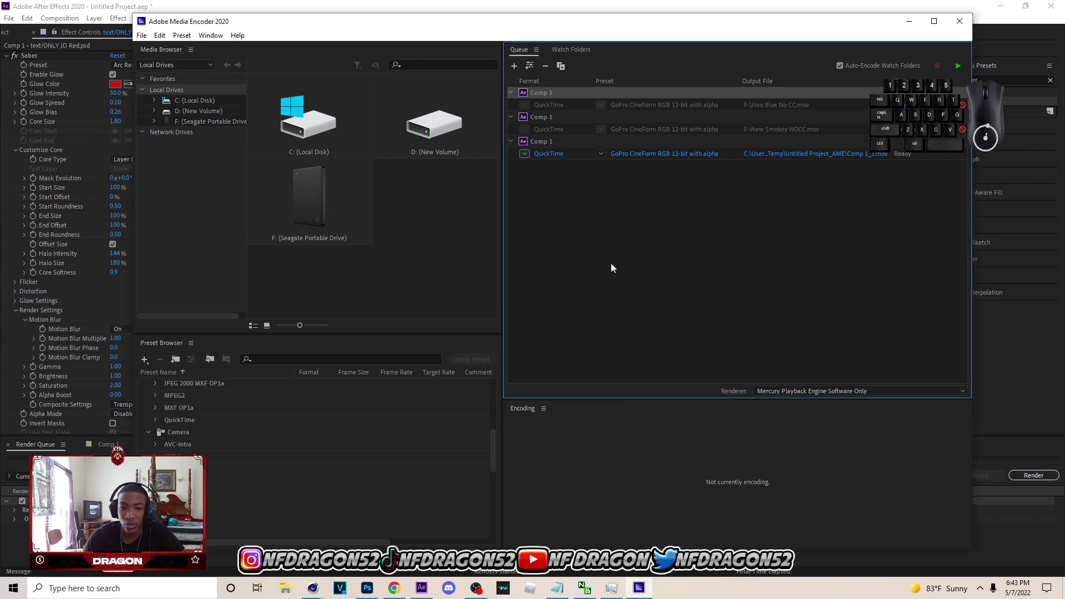
{"action": "left_click", "coordinate": [601, 154]}
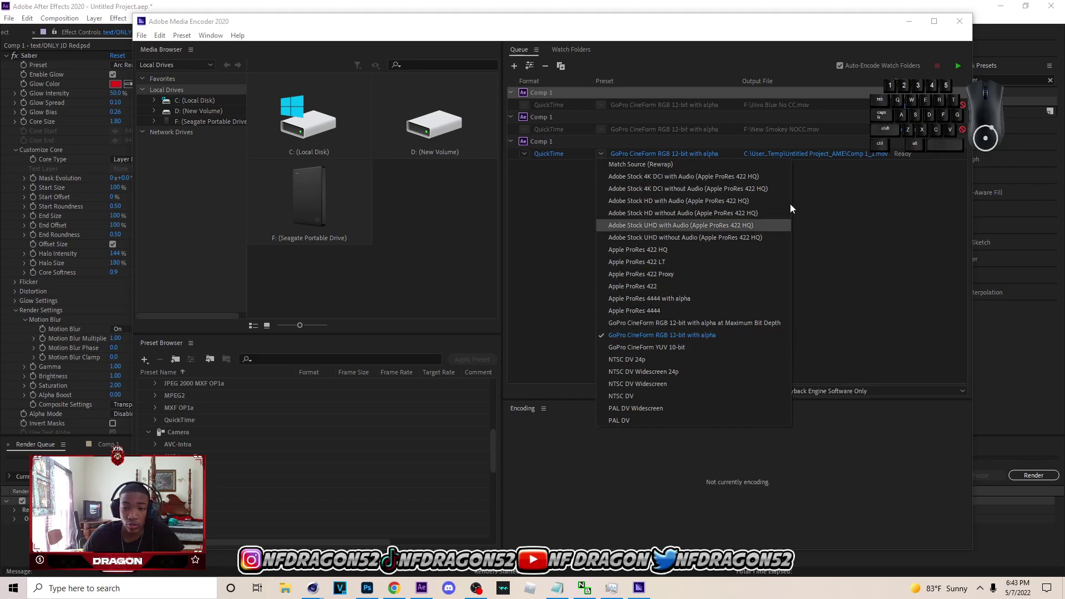
{"action": "left_click", "coordinate": [873, 171]}
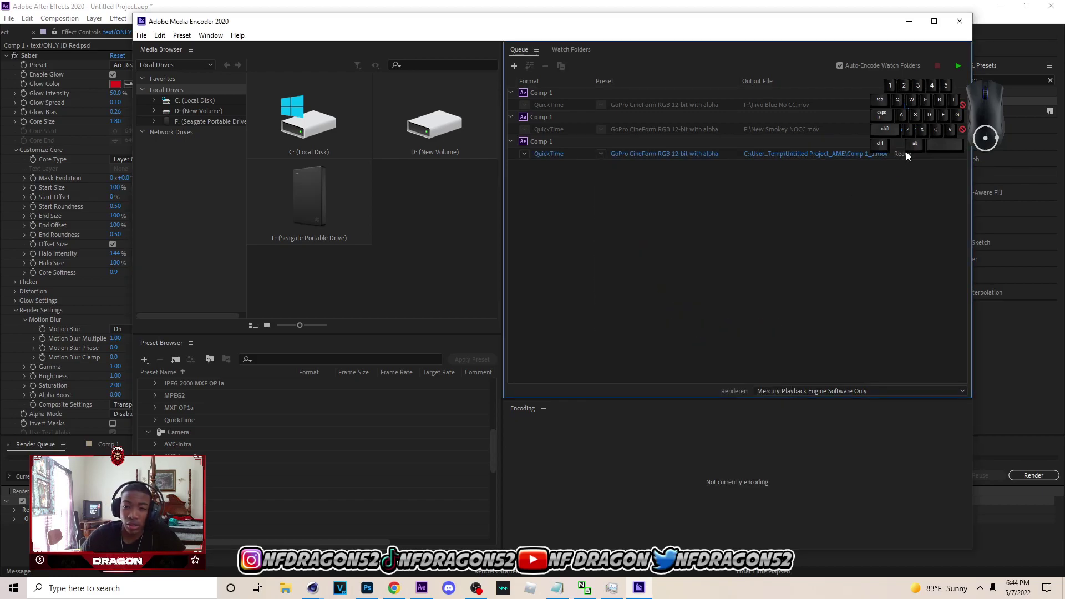
- Set the third Comp 1 item's output file to onlyjdnocc.mov on Seagate Portable Drive (F:)
{"action": "left_click", "coordinate": [882, 153]}
{"action": "scroll", "coordinate": [201, 294], "scroll_direction": "down", "scroll_amount": 10}
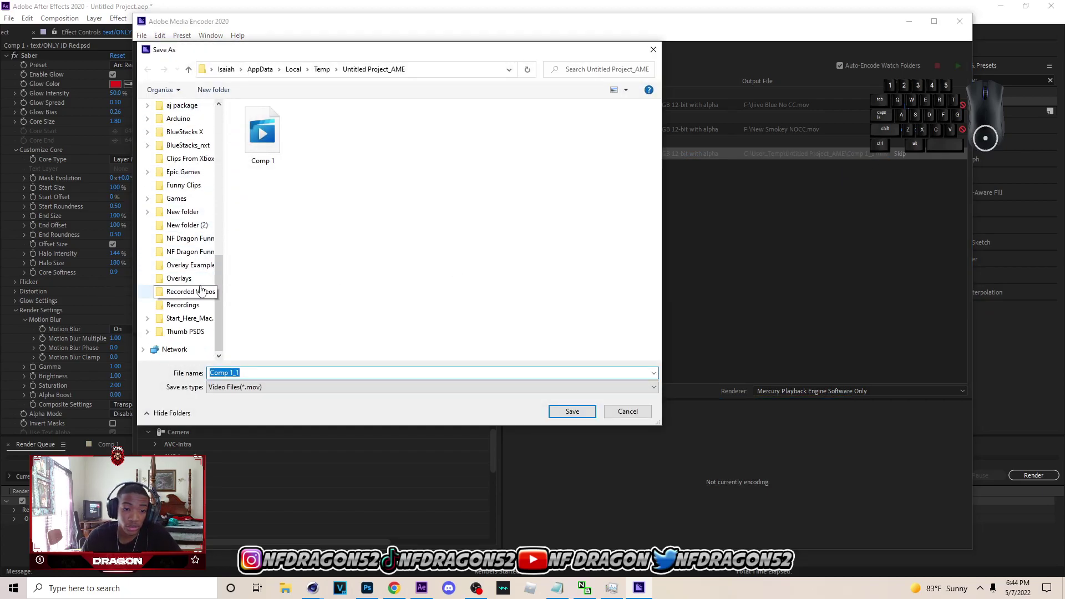
{"action": "scroll", "coordinate": [201, 283], "scroll_direction": "up", "scroll_amount": 2}
{"action": "left_click", "coordinate": [189, 176]}
{"action": "left_click", "coordinate": [324, 373]}
{"action": "type", "text": "onlyjdnocc"}
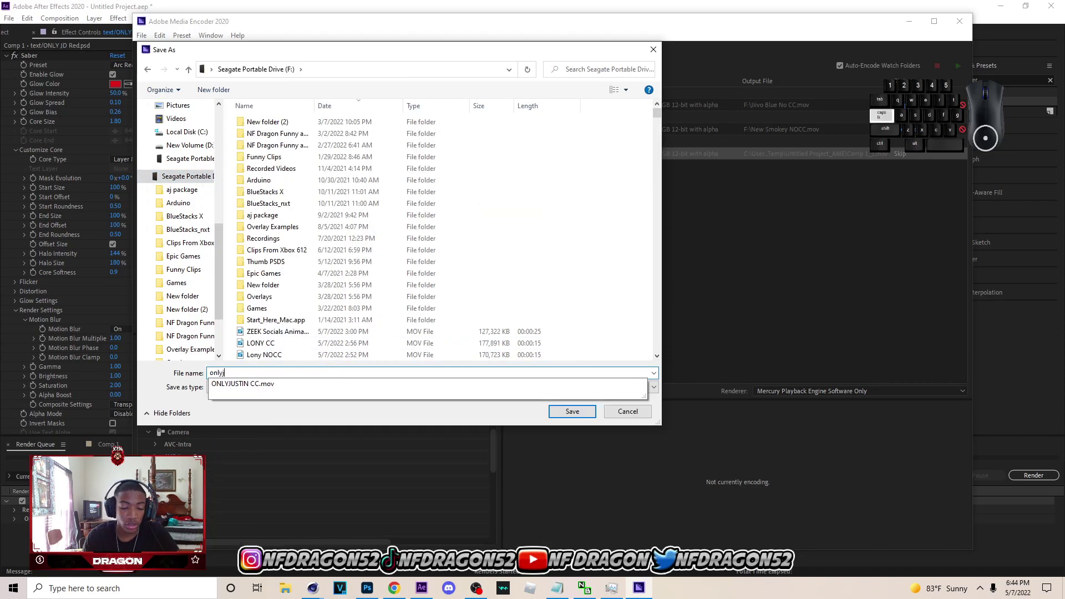
{"action": "key", "text": "Return"}
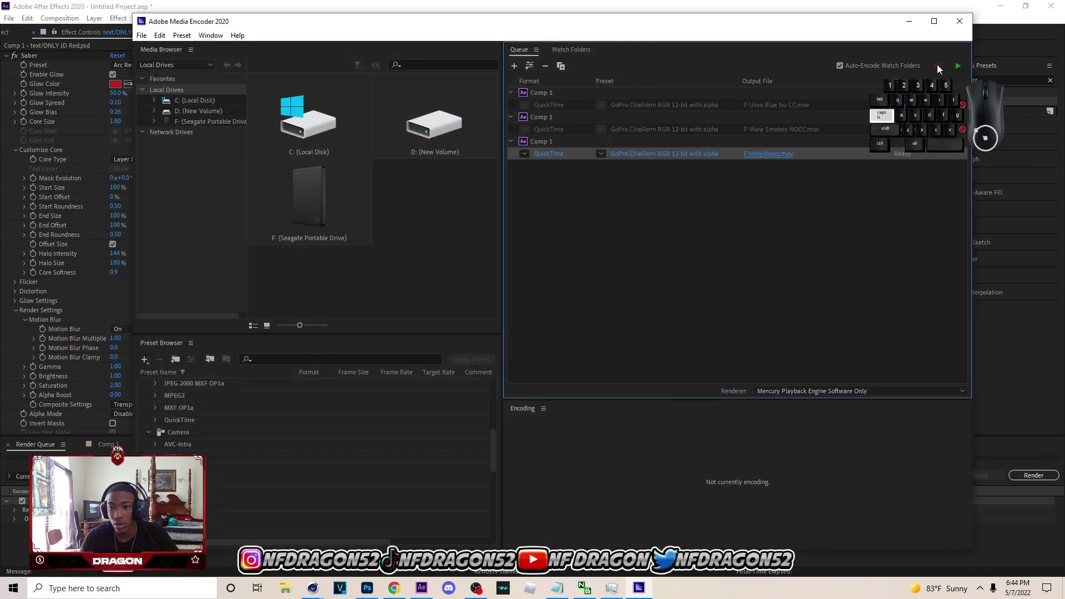
- Start encoding the queue and toggle the output preview details
{"action": "left_click", "coordinate": [958, 66]}
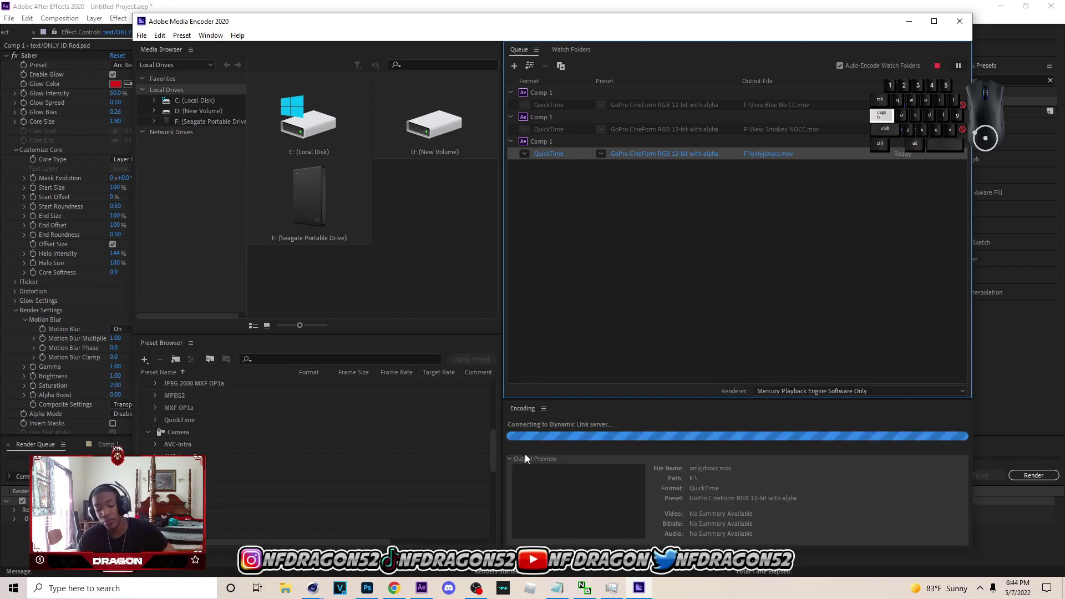
{"action": "left_click", "coordinate": [511, 459]}
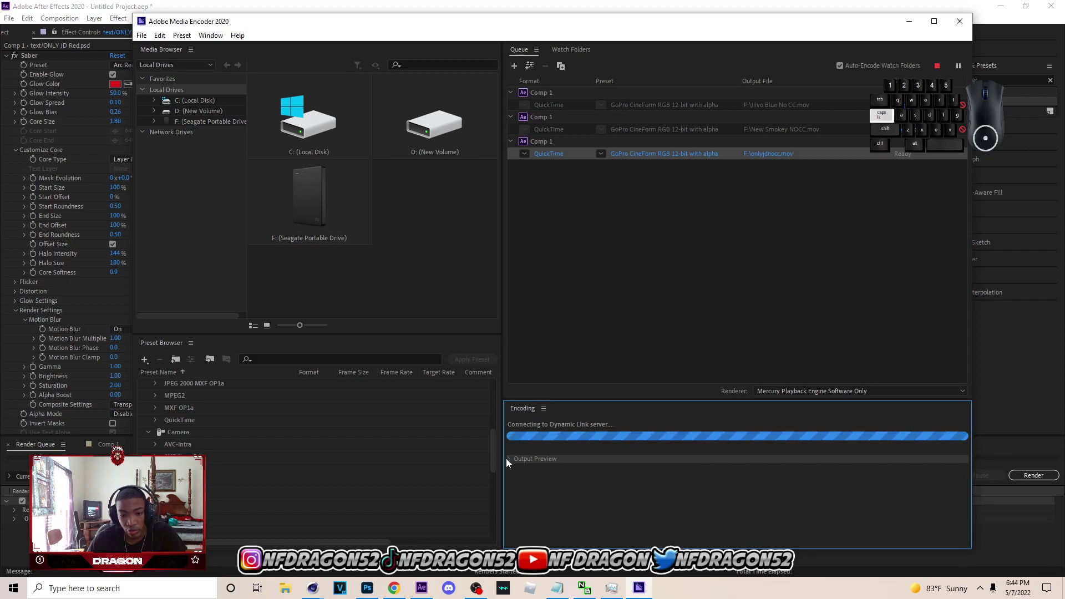
{"action": "left_click", "coordinate": [509, 459]}
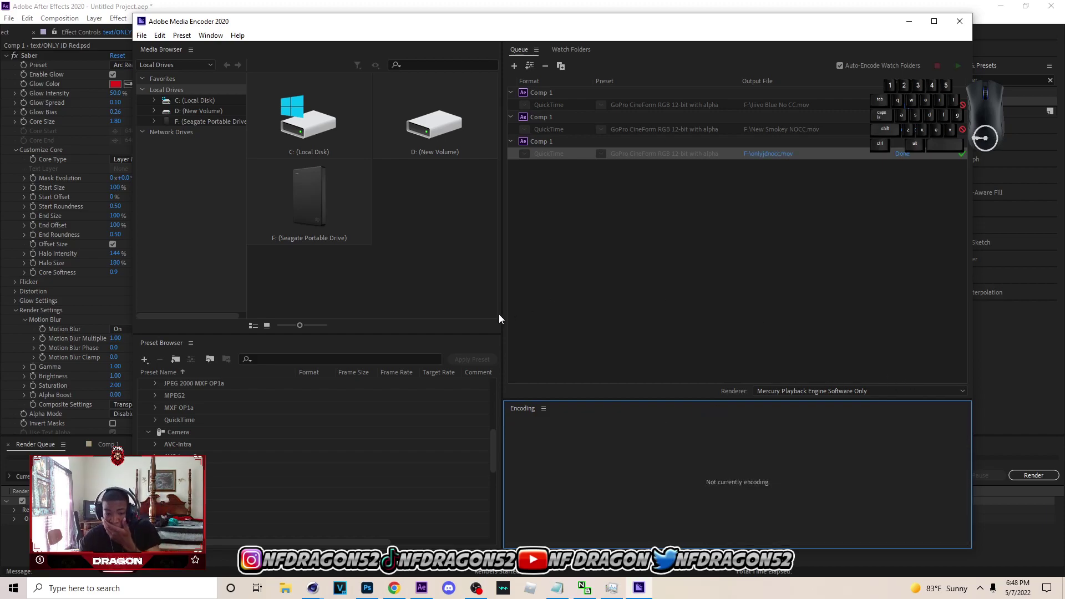
- Close the current project and create a new 1280×720, 15-second Comp 1
{"action": "left_click", "coordinate": [422, 588]}
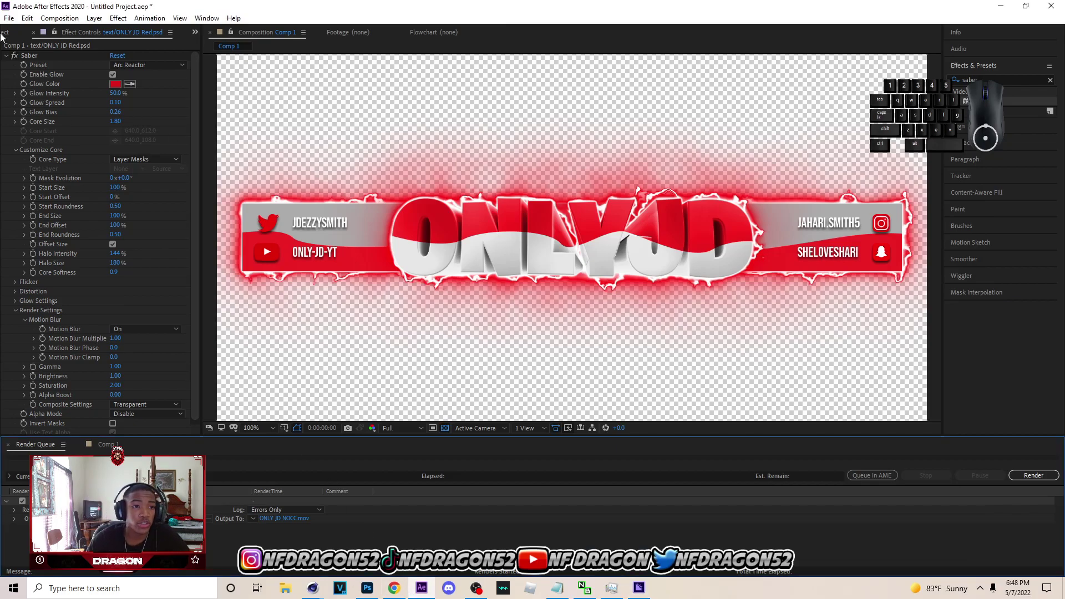
{"action": "left_click", "coordinate": [27, 18]}
{"action": "mouse_move", "coordinate": [9, 17]}
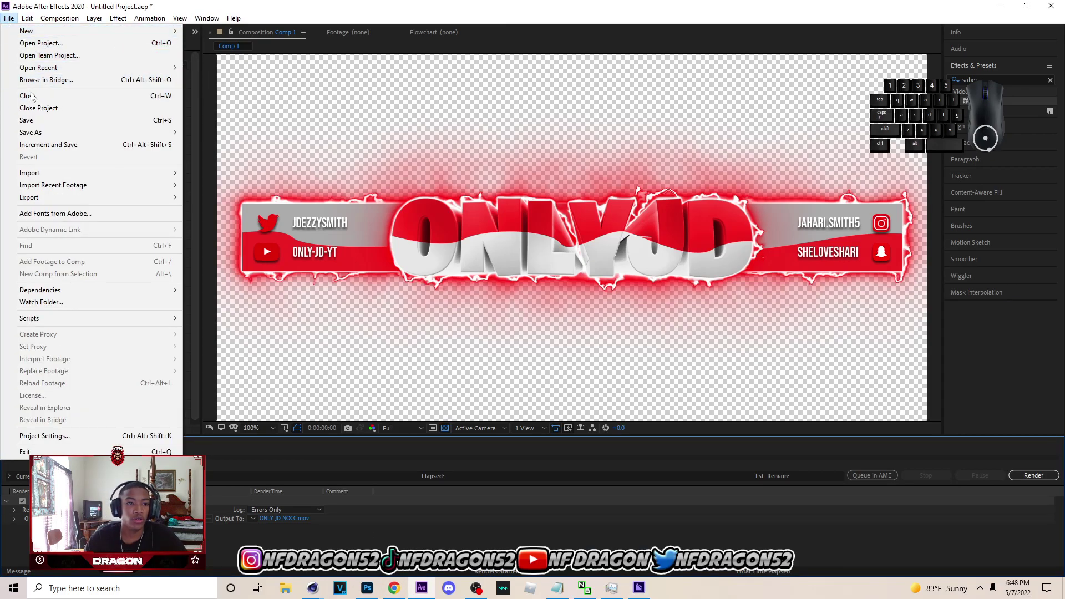
{"action": "left_click", "coordinate": [39, 108]}
{"action": "left_click", "coordinate": [562, 307]}
{"action": "left_click", "coordinate": [495, 228]}
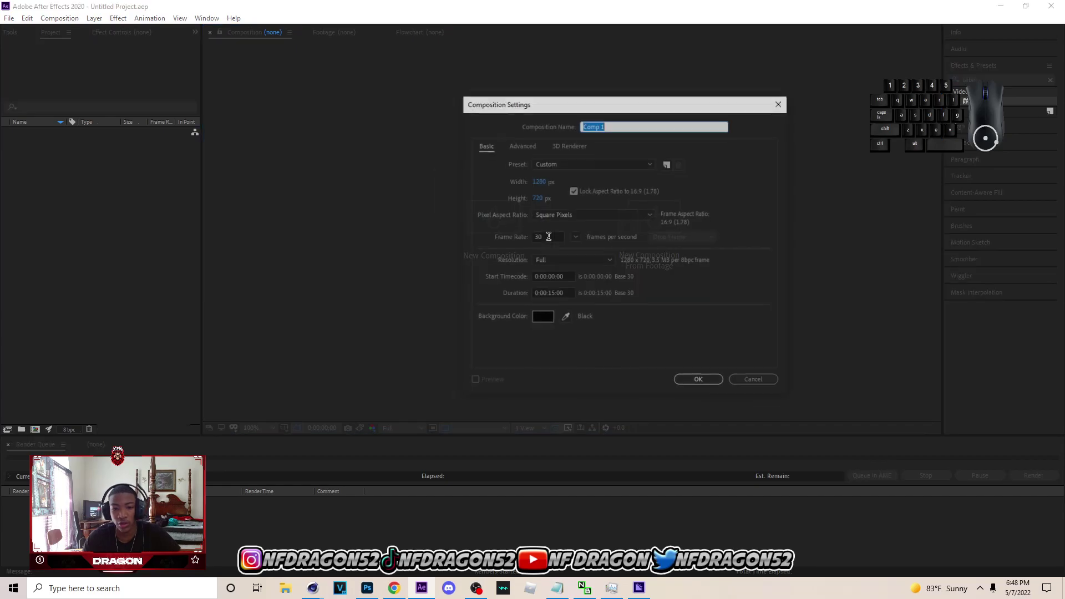
{"action": "left_click", "coordinate": [708, 382]}
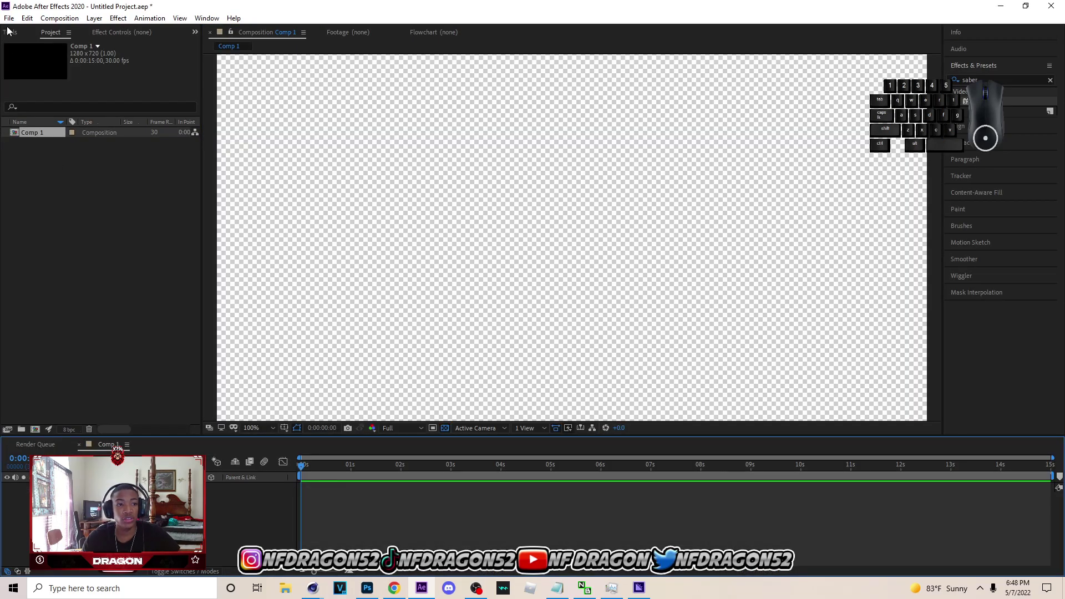
- Import onlyjdnocc.mov from drive F: and place it as a layer in Comp 1
{"action": "left_click", "coordinate": [8, 18]}
{"action": "mouse_move", "coordinate": [96, 177]}
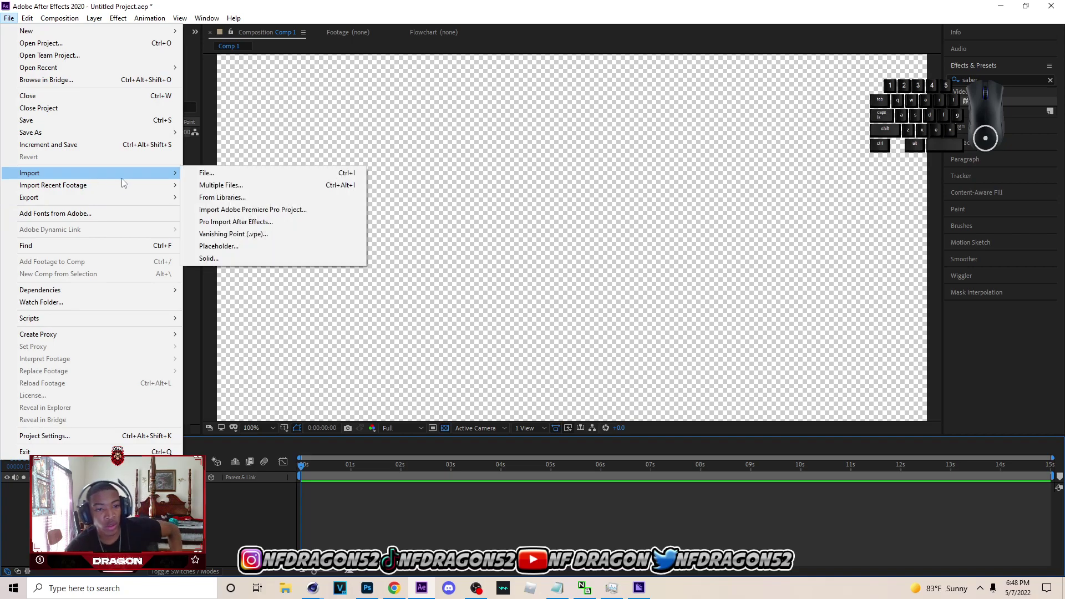
{"action": "left_click", "coordinate": [225, 170]}
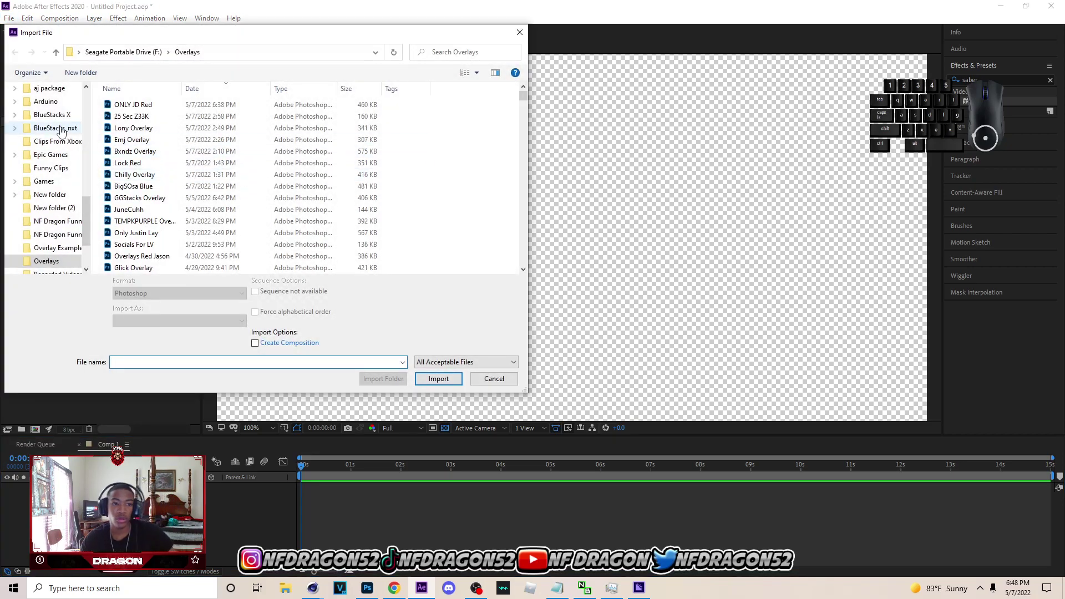
{"action": "scroll", "coordinate": [50, 166], "scroll_direction": "up", "scroll_amount": 2}
{"action": "left_click", "coordinate": [53, 159]}
{"action": "left_click", "coordinate": [201, 361]}
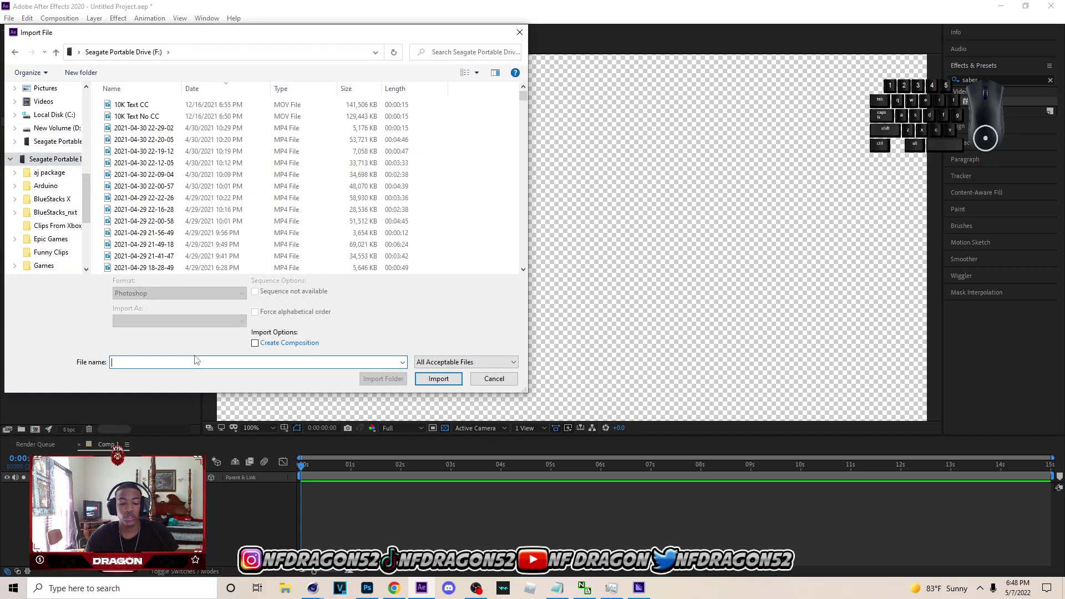
{"action": "type", "text": "only"}
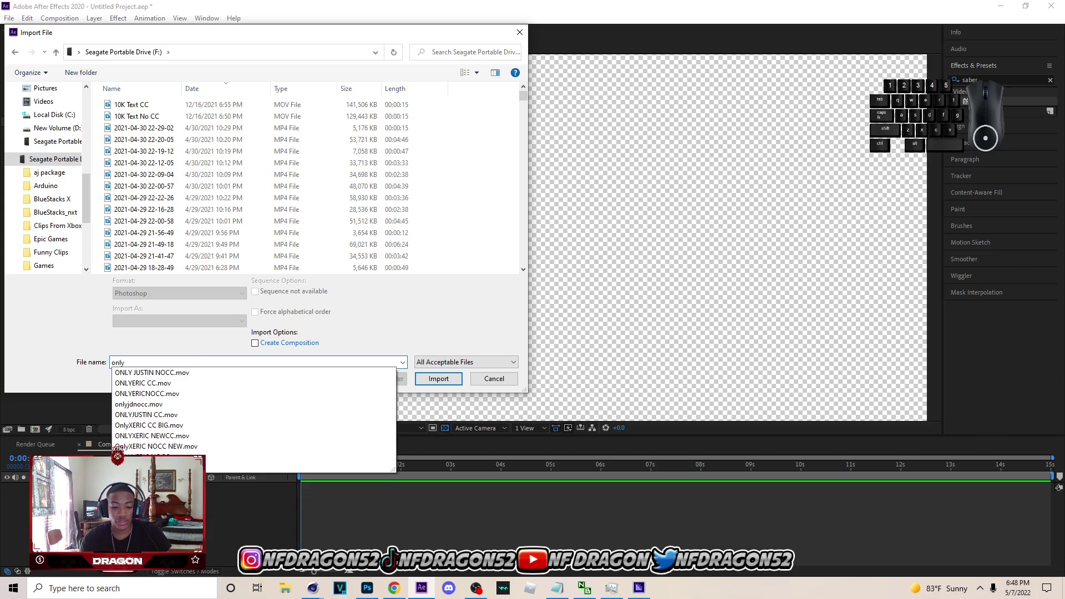
{"action": "type", "text": "jd"}
{"action": "left_click", "coordinate": [190, 373]}
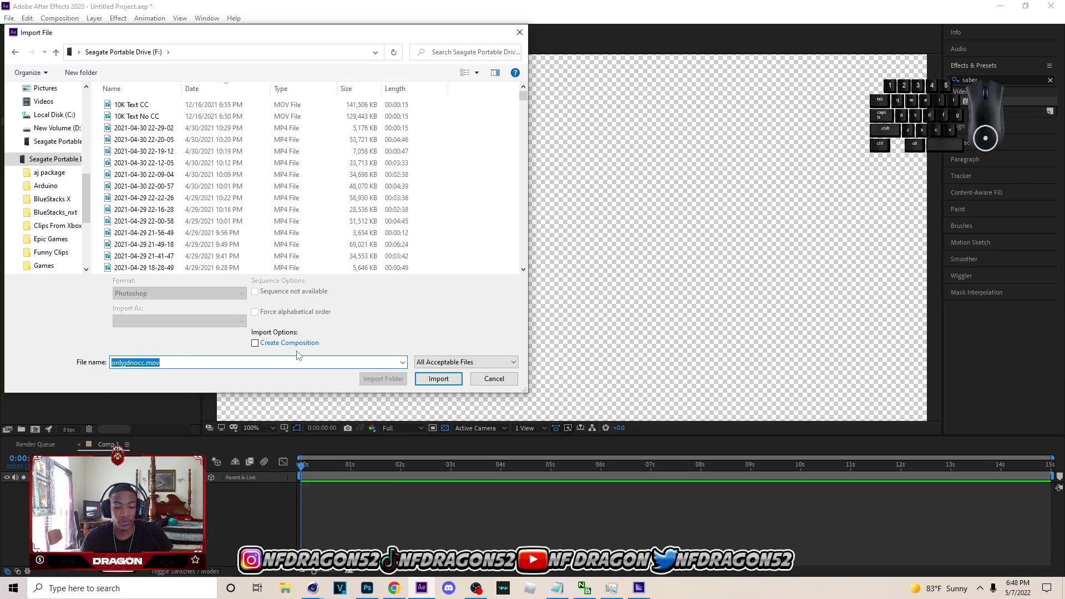
{"action": "left_click", "coordinate": [438, 379]}
{"action": "left_click_drag", "start_coordinate": [35, 136], "coordinate": [224, 527]}
- Preview the banner animation over the transparency checkerboard
{"action": "left_click", "coordinate": [444, 429]}
{"action": "left_click", "coordinate": [444, 428]}
{"action": "mouse_move", "coordinate": [312, 467]}
{"action": "left_mouse_down"}
{"action": "mouse_move", "coordinate": [755, 465]}
{"action": "mouse_move", "coordinate": [778, 468]}
{"action": "mouse_move", "coordinate": [728, 464]}
{"action": "mouse_move", "coordinate": [1010, 482]}
{"action": "mouse_move", "coordinate": [300, 465]}
{"action": "left_mouse_up"}
{"action": "key", "text": "Caps_Lock"}
{"action": "key", "text": "space"}
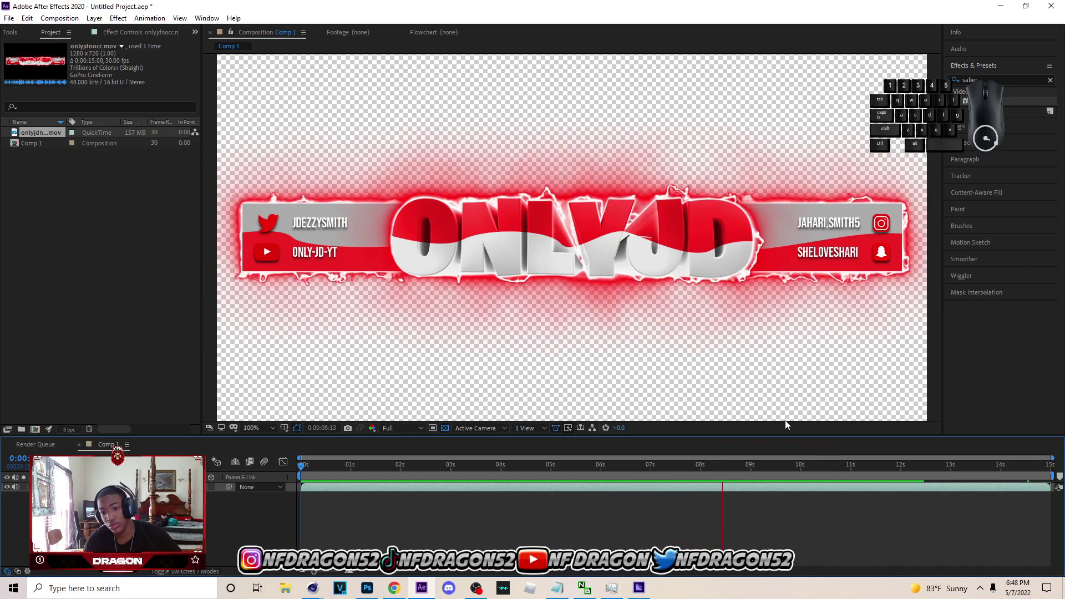
- Return to the first frame and apply CC Light Sweep to the banner layer
{"action": "key", "text": "space"}
{"action": "left_click_drag", "start_coordinate": [746, 465], "coordinate": [278, 431]}
{"action": "key", "text": "space"}
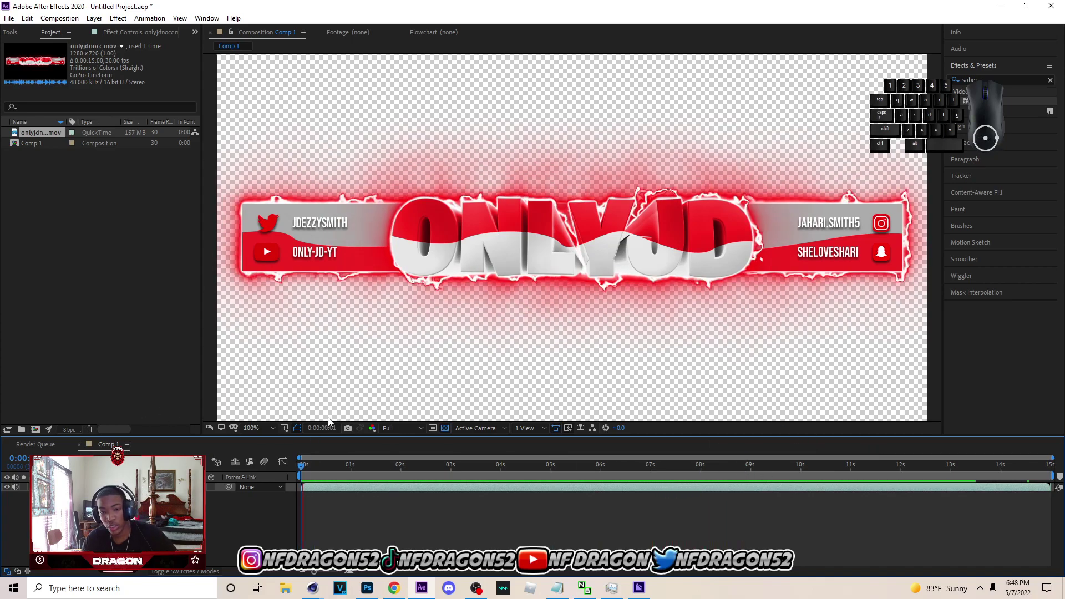
{"action": "key", "text": "space"}
{"action": "left_click_drag", "start_coordinate": [354, 469], "coordinate": [239, 469]}
{"action": "left_click", "coordinate": [1050, 78]}
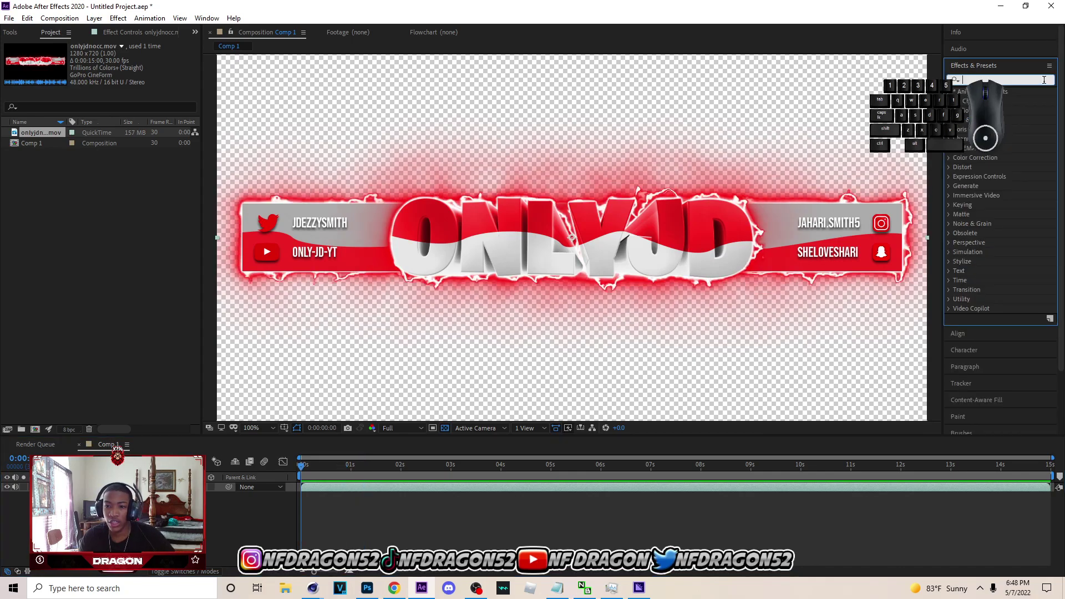
{"action": "type", "text": "cc light"}
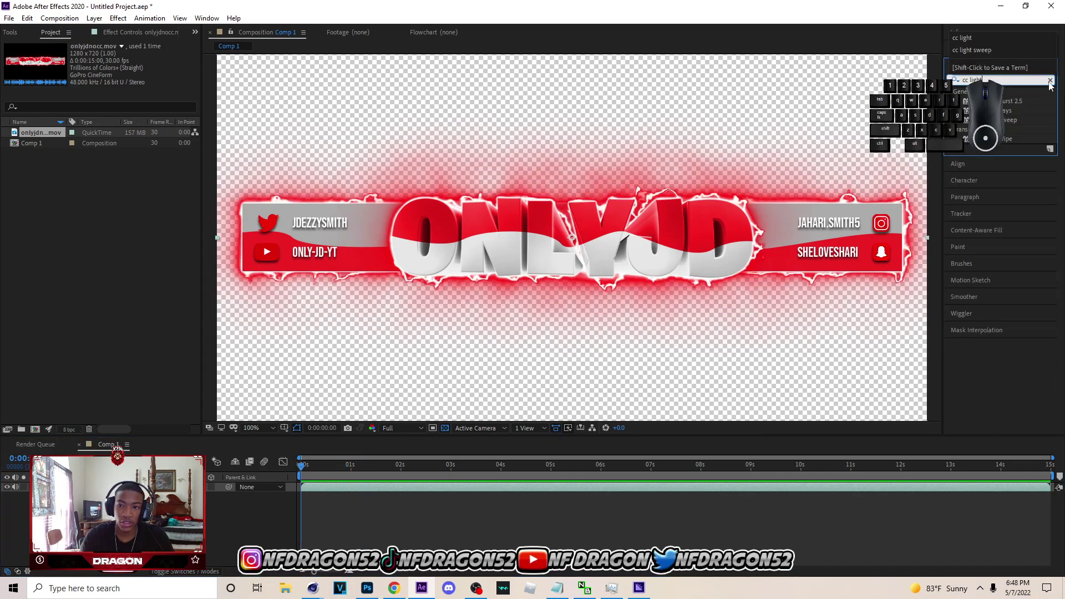
{"action": "left_click_drag", "start_coordinate": [1012, 121], "coordinate": [24, 457]}
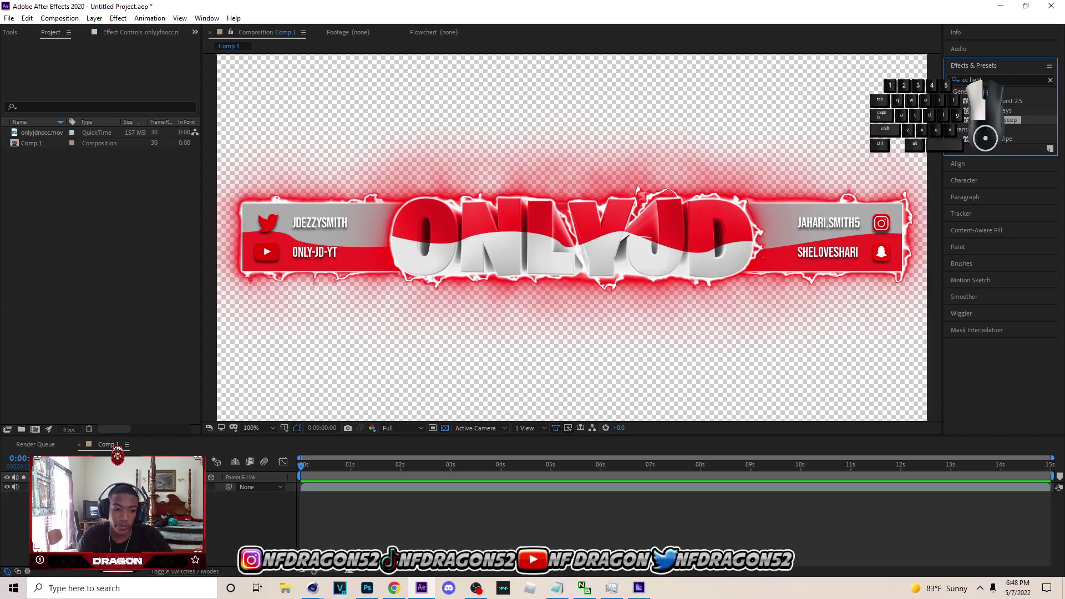
{"action": "left_click_drag", "start_coordinate": [117, 451], "coordinate": [114, 487]}
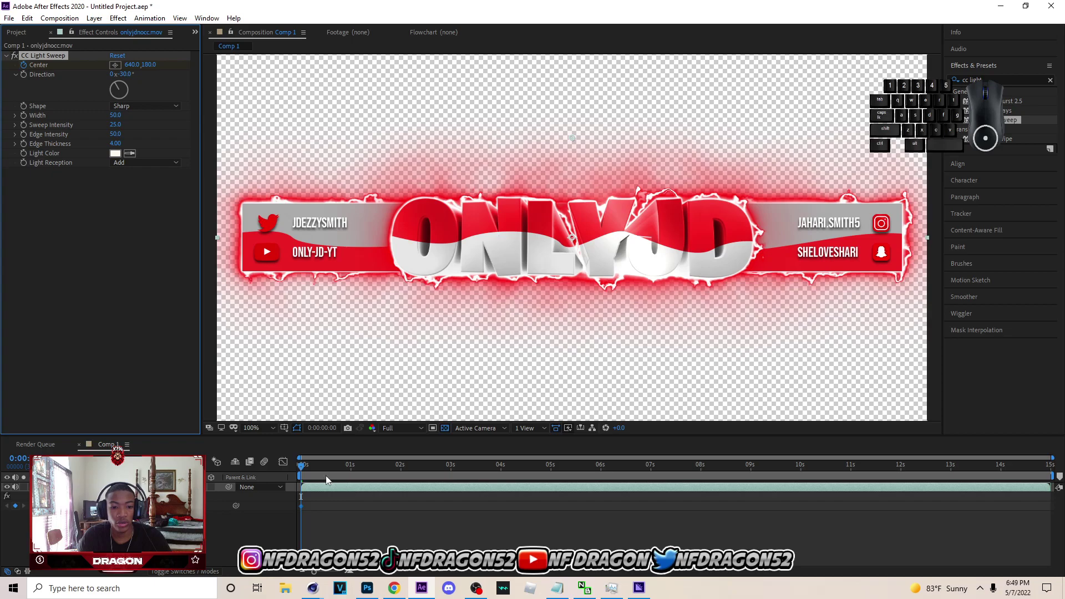
- Keyframe the sweep Center left at 0s, right at 5s, left at 10s, right at the end
{"action": "left_click_drag", "start_coordinate": [140, 66], "coordinate": [69, 197]}
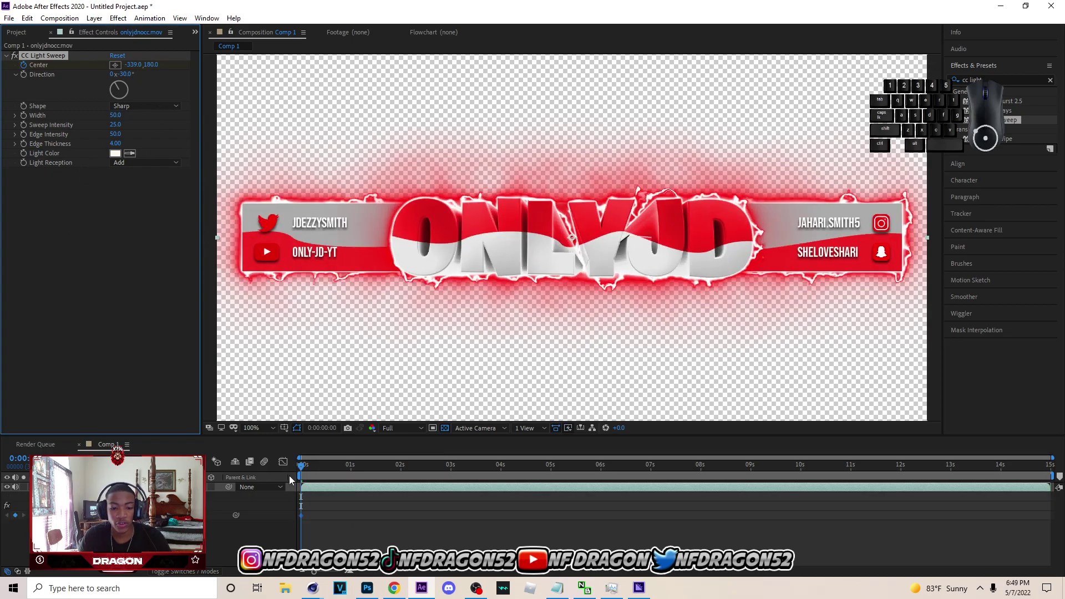
{"action": "left_click_drag", "start_coordinate": [300, 466], "coordinate": [554, 493]}
{"action": "left_click_drag", "start_coordinate": [131, 67], "coordinate": [641, 412]}
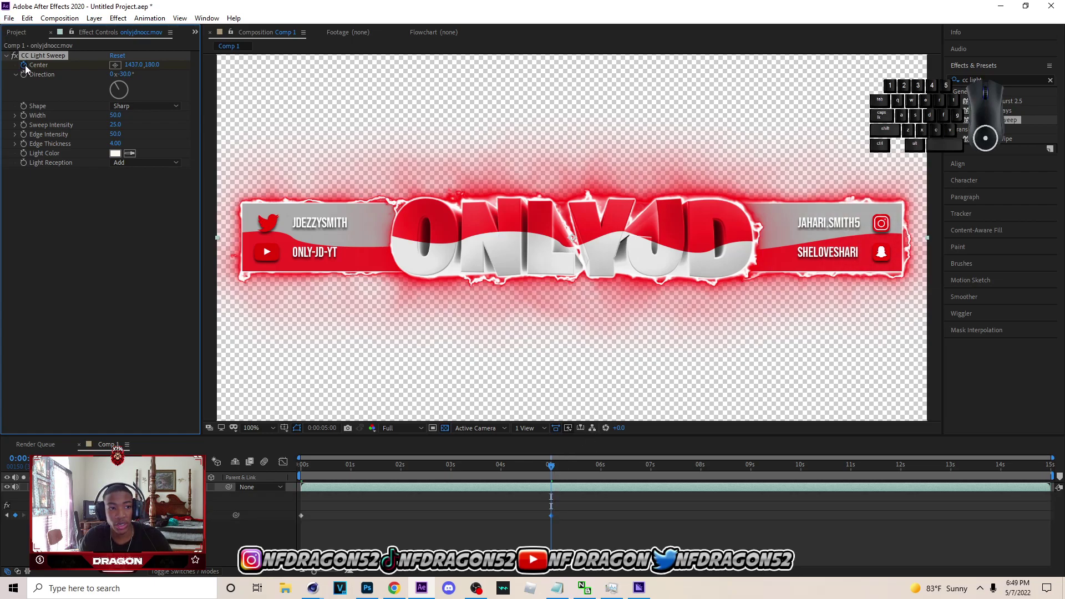
{"action": "left_click_drag", "start_coordinate": [554, 466], "coordinate": [800, 466]}
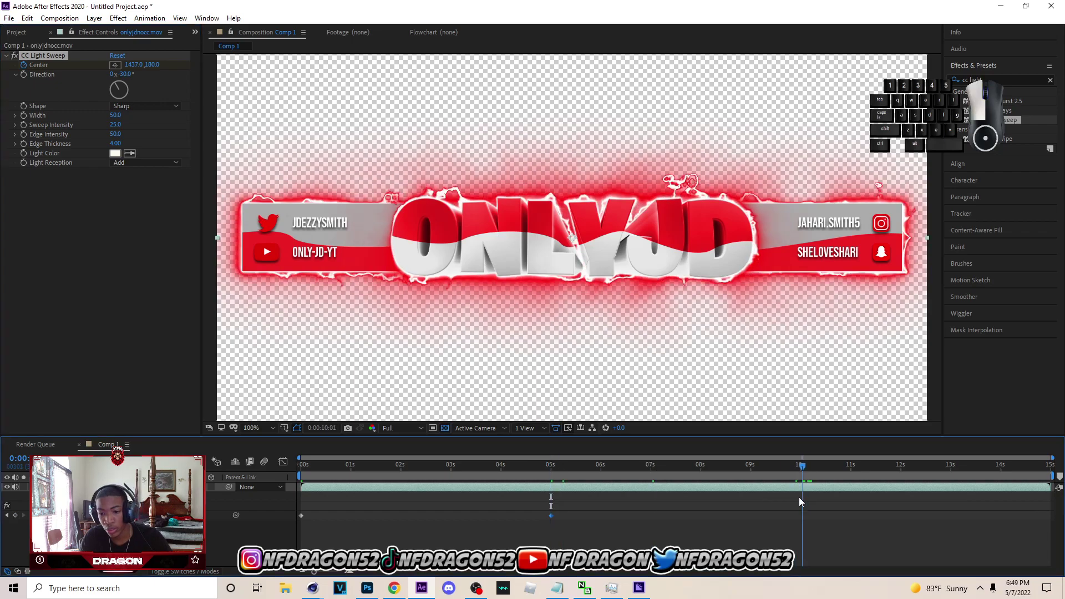
{"action": "type", "text": "573"}
{"action": "key", "text": "Return"}
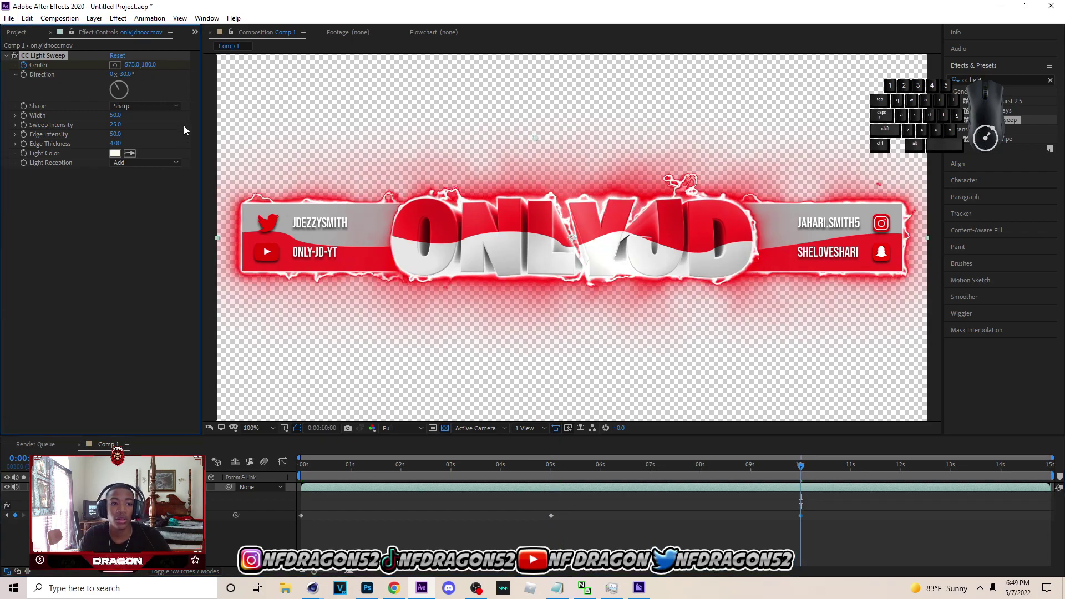
{"action": "left_click_drag", "start_coordinate": [135, 69], "coordinate": [423, 488]}
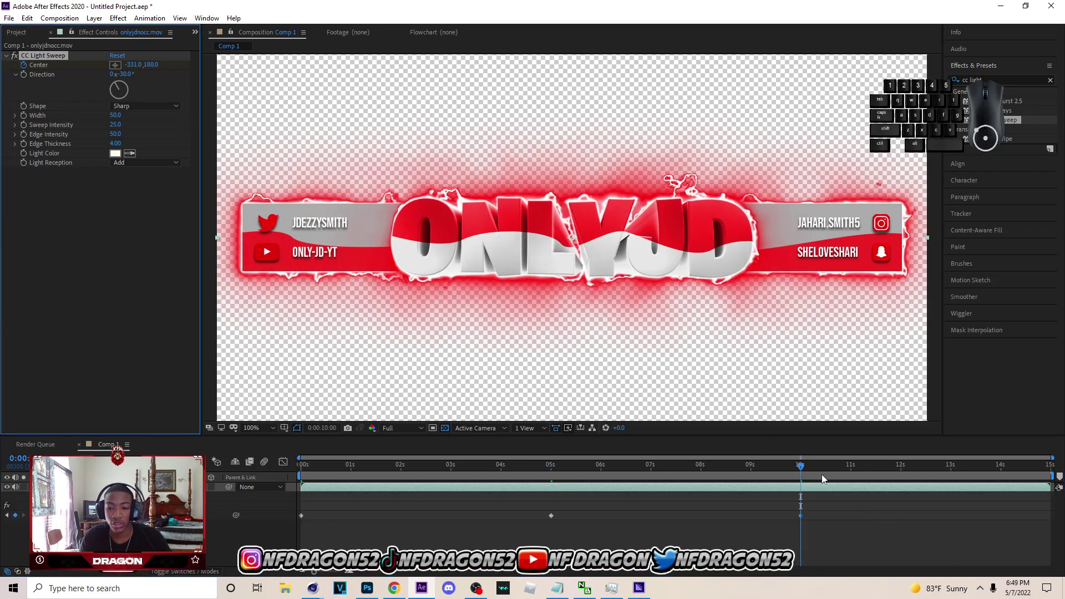
{"action": "left_click_drag", "start_coordinate": [799, 469], "coordinate": [1061, 481]}
{"action": "left_click_drag", "start_coordinate": [136, 67], "coordinate": [756, 147]}
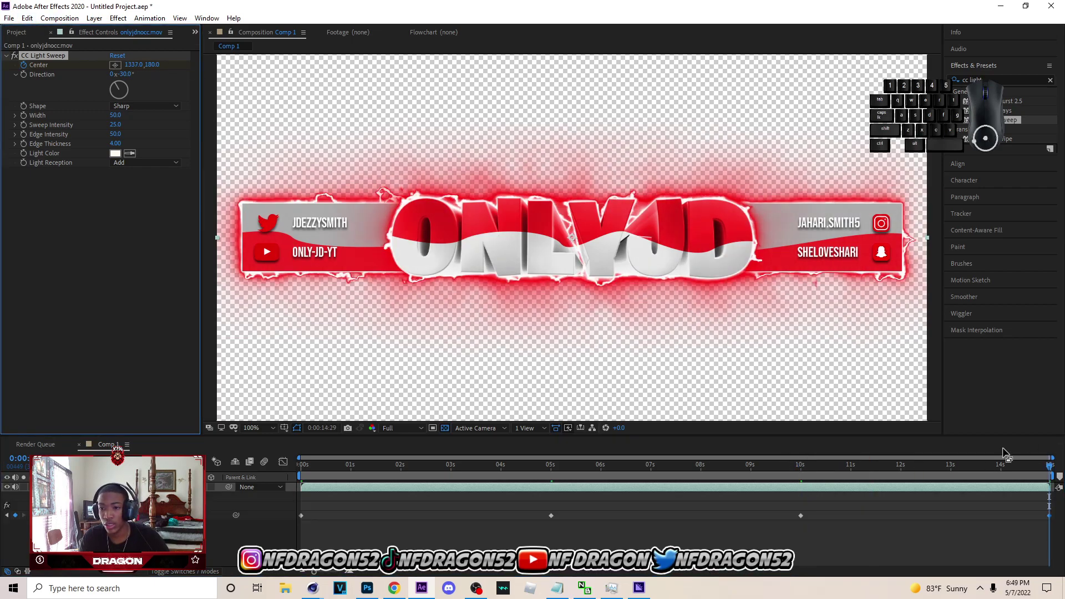
- Play back the light sweep animation through to the end
{"action": "left_click", "coordinate": [1050, 470]}
{"action": "key", "text": "space"}
{"action": "left_click_drag", "start_coordinate": [506, 460], "coordinate": [1054, 471]}
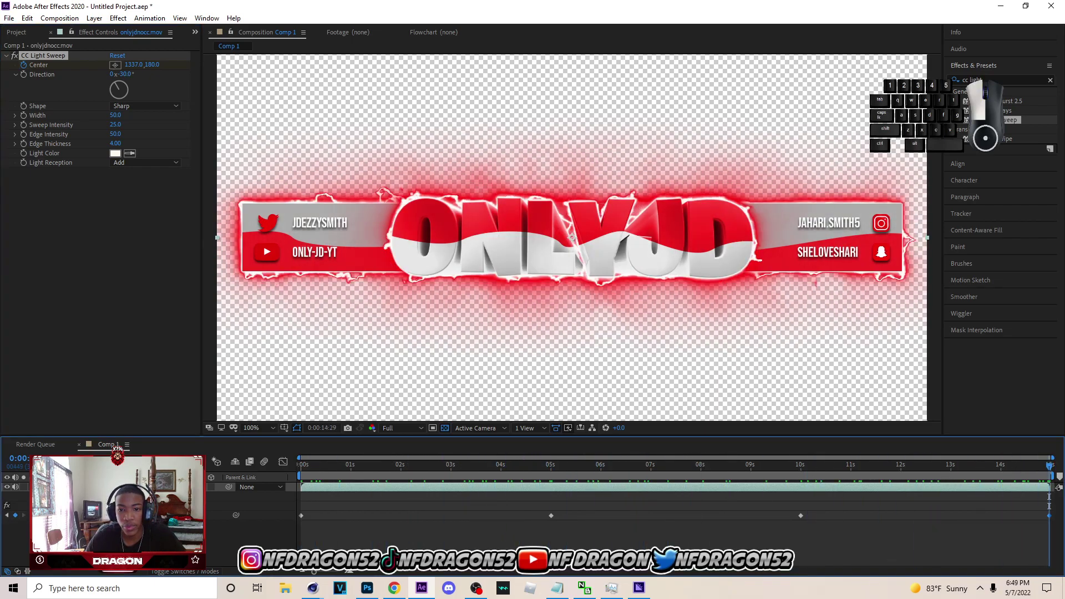
- Queue the composition in Media Encoder with output ONLYJD CC.mov on drive F:
{"action": "left_click", "coordinate": [9, 18]}
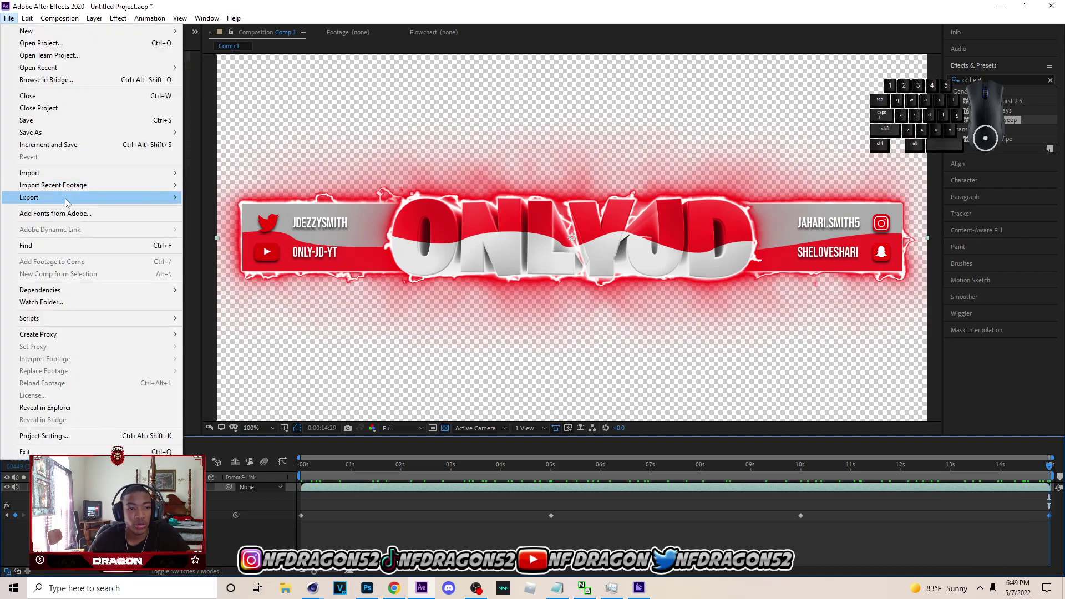
{"action": "left_click", "coordinate": [247, 198]}
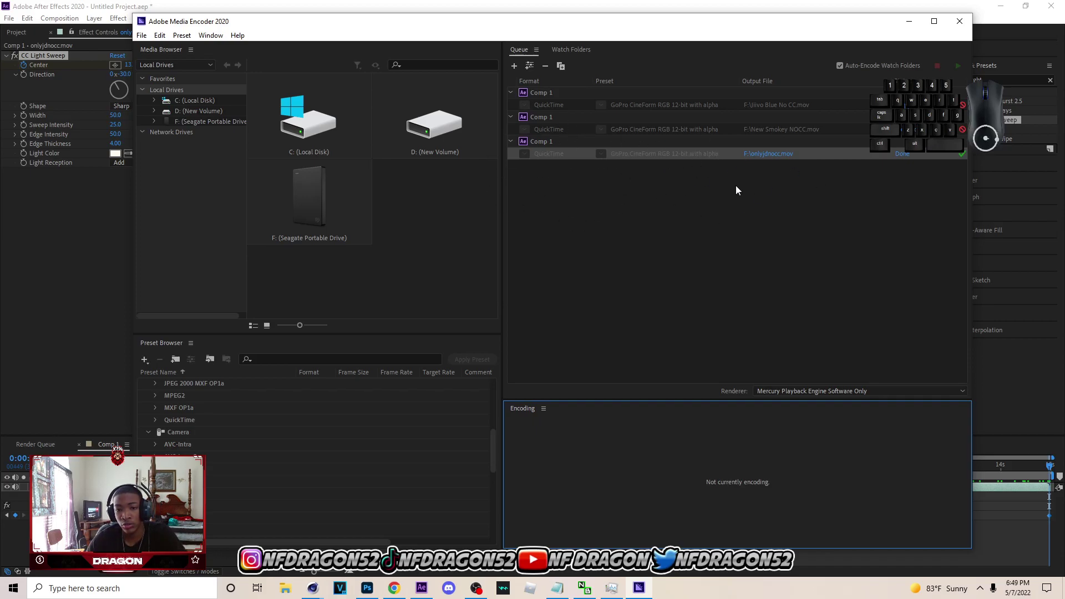
{"action": "left_click", "coordinate": [942, 184]}
{"action": "left_click", "coordinate": [877, 178]}
{"action": "scroll", "coordinate": [217, 329], "scroll_direction": "down", "scroll_amount": 4}
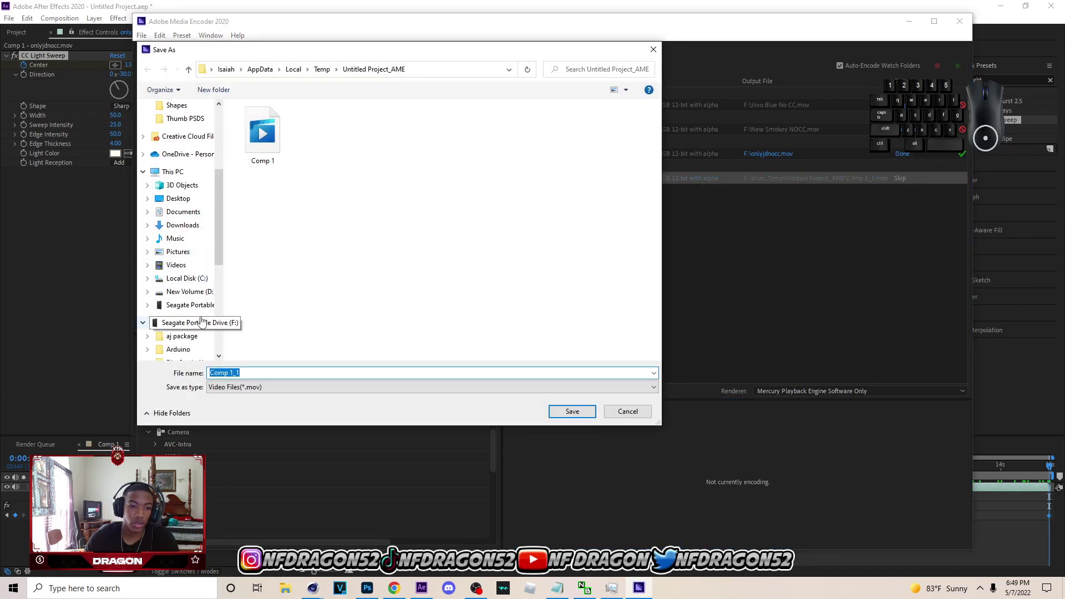
{"action": "left_click", "coordinate": [189, 316]}
{"action": "type", "text": "ONLYJD CC"}
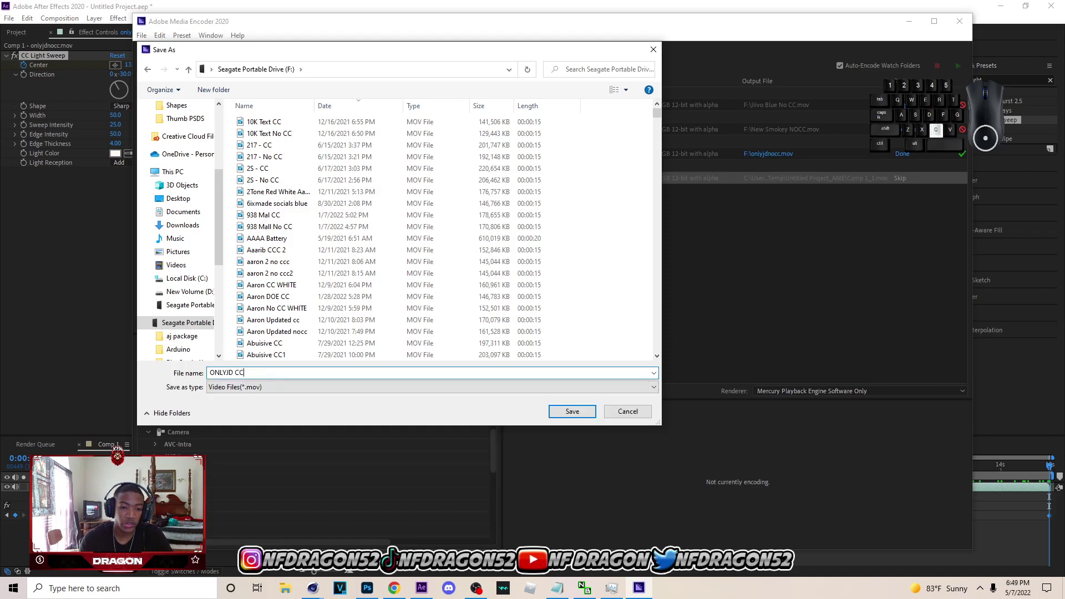
{"action": "key", "text": "Return"}
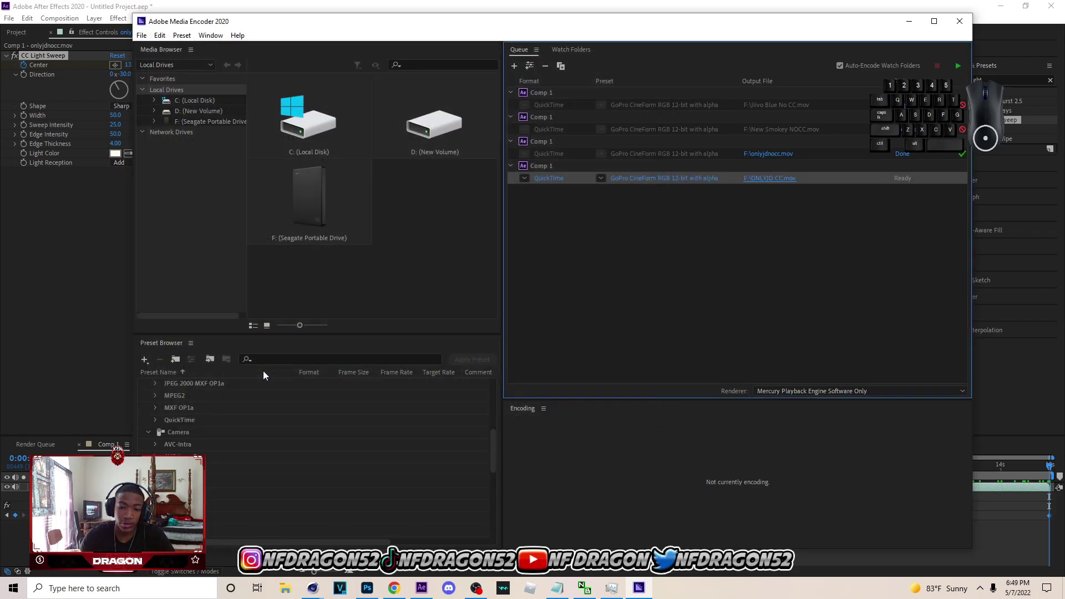
- Start encoding, check After Effects and the encode, then select Media Source 2 in OBS
{"action": "left_click", "coordinate": [955, 66]}
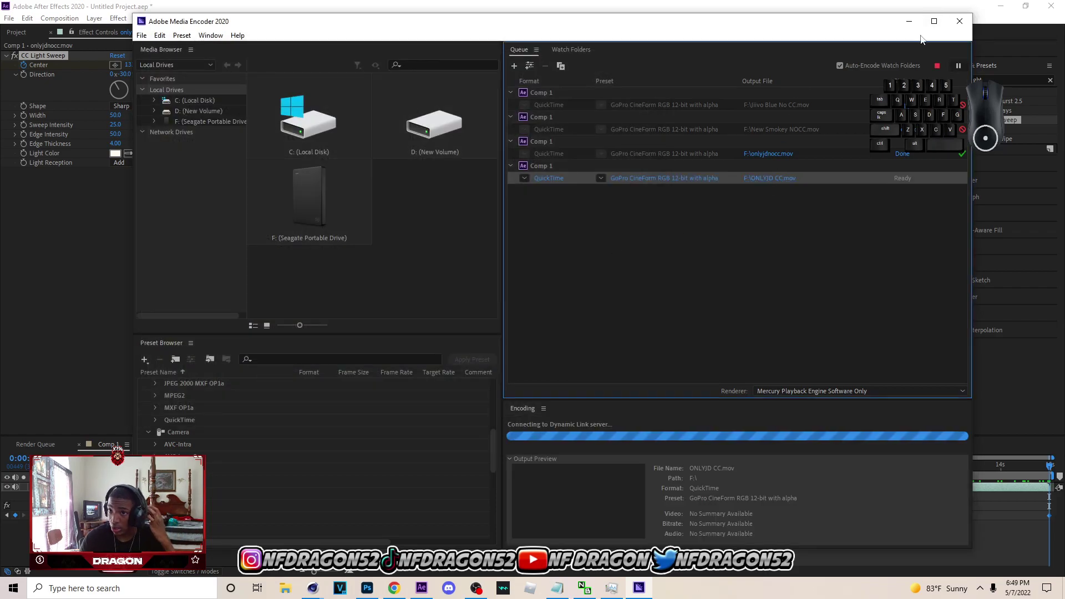
{"action": "left_click", "coordinate": [909, 21]}
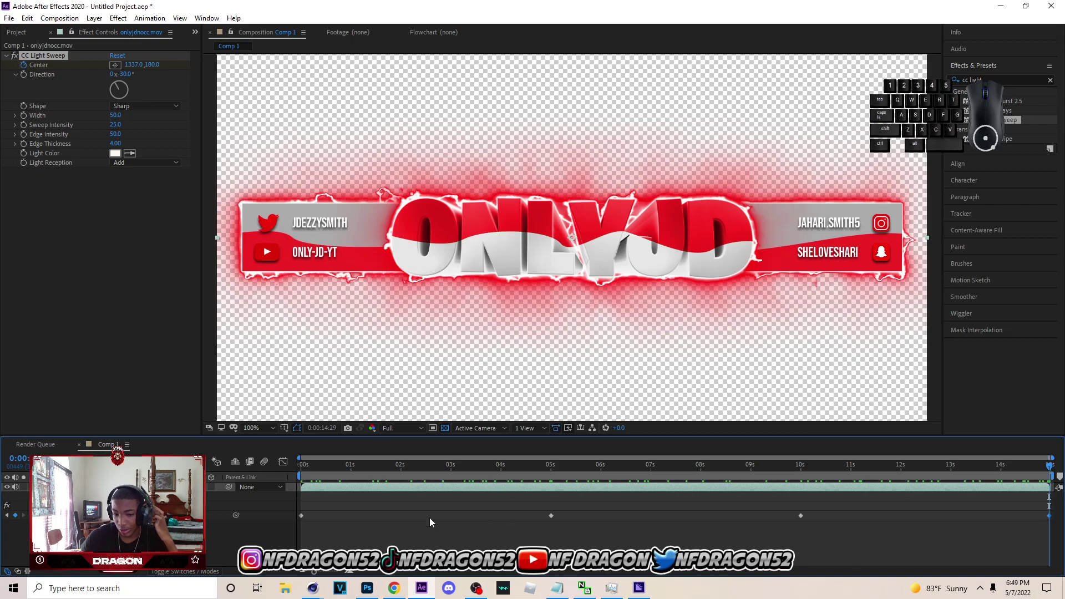
{"action": "left_click", "coordinate": [640, 588]}
{"action": "left_click", "coordinate": [1005, 358]}
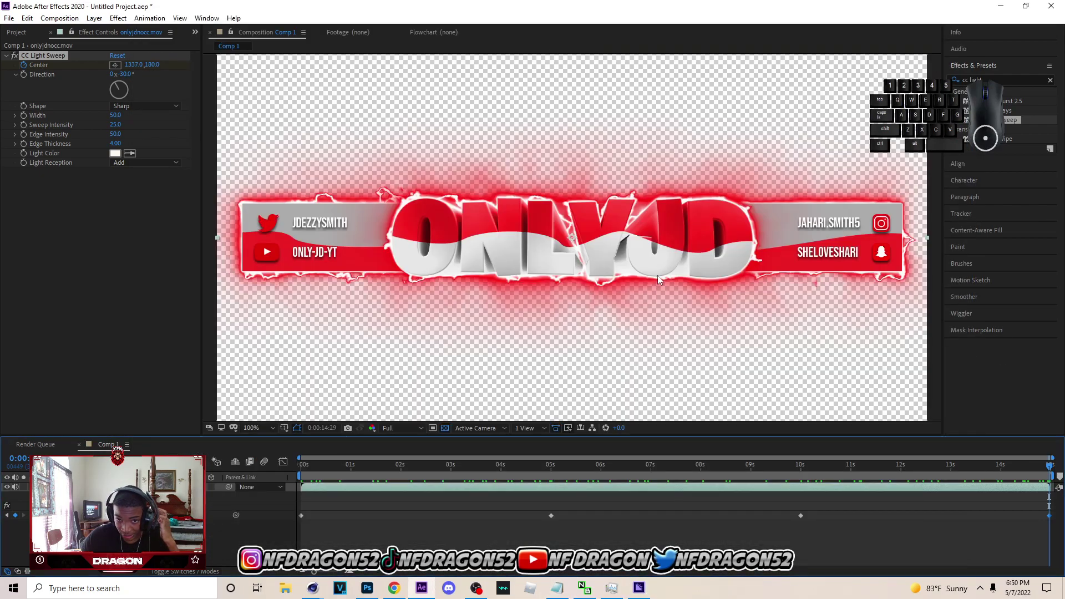
{"action": "left_click", "coordinate": [639, 588]}
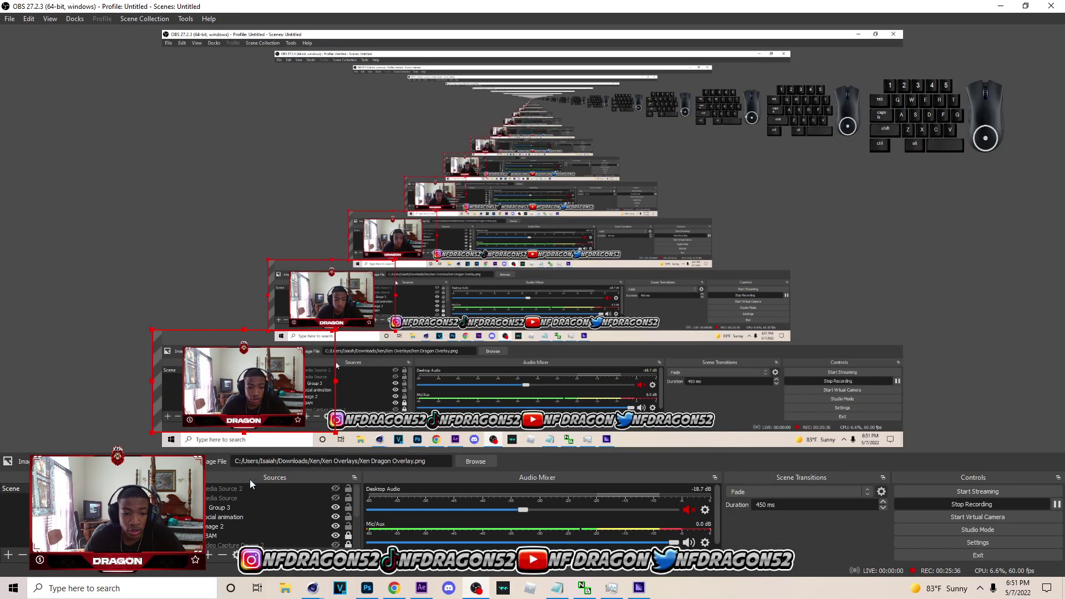
{"action": "left_click", "coordinate": [273, 490]}
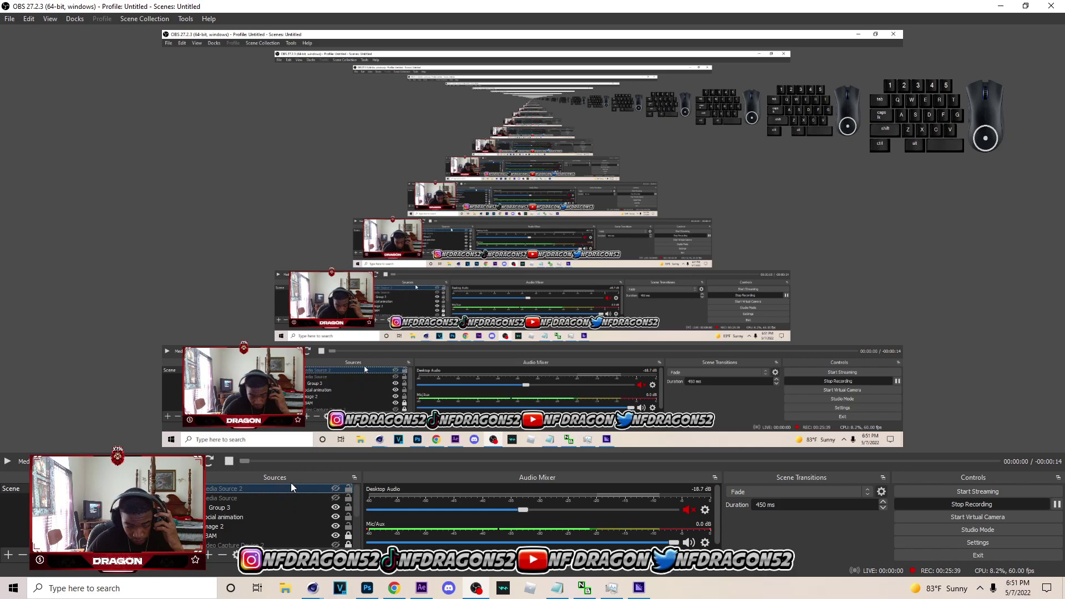
- Add a new Media Source named Media Source 3 to the scene
{"action": "left_click", "coordinate": [210, 554]}
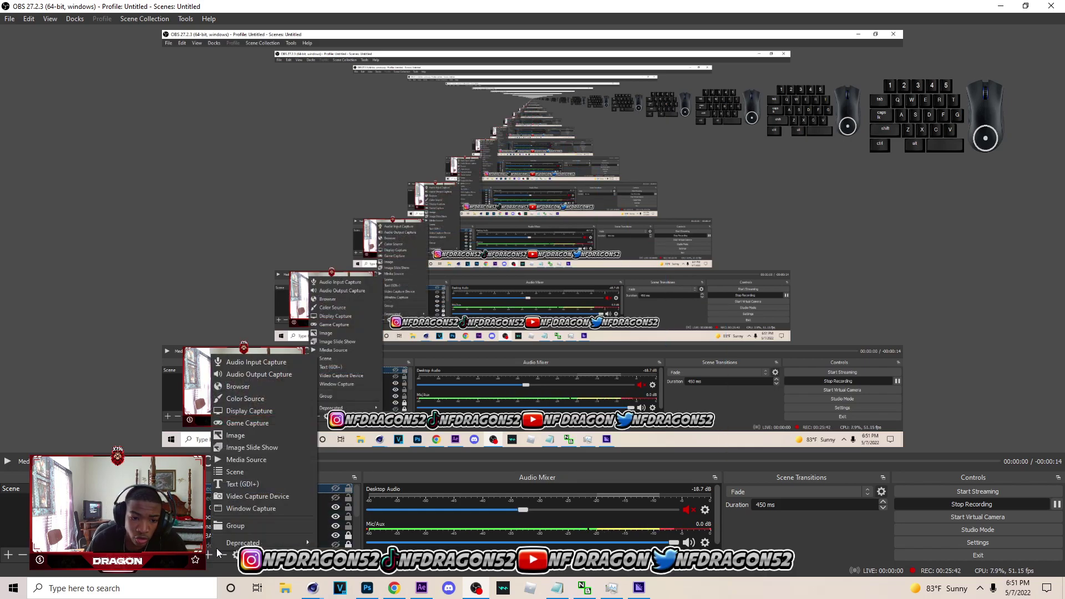
{"action": "left_click", "coordinate": [258, 461]}
{"action": "left_click", "coordinate": [566, 371]}
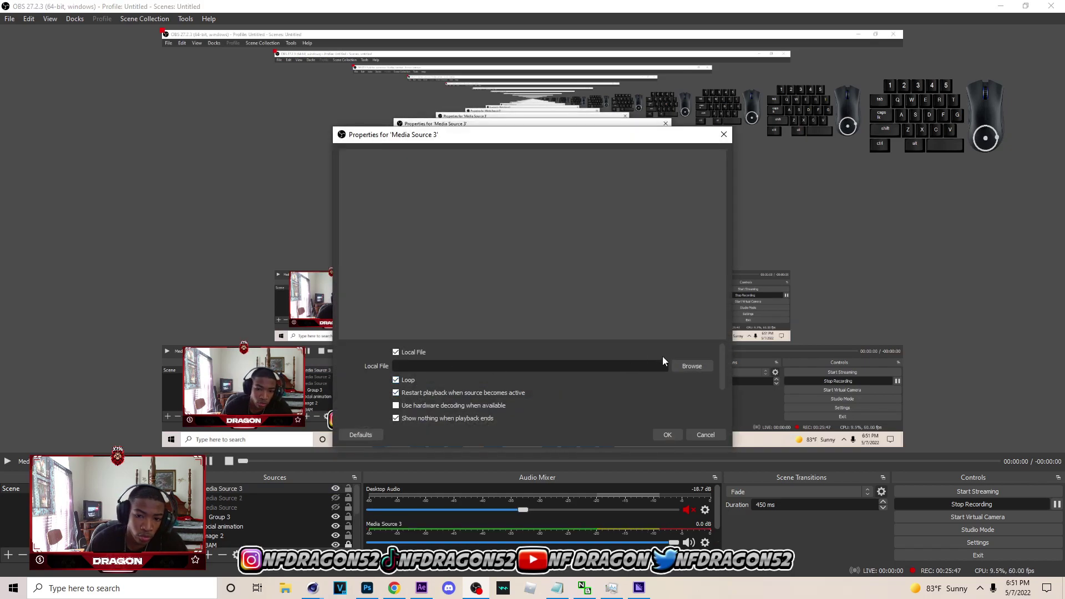
- Set Media Source 3 to play F:/ONLYJD CC.mov and hide Display Capture 2
{"action": "left_click", "coordinate": [681, 367]}
{"action": "scroll", "coordinate": [383, 447], "scroll_direction": "down", "scroll_amount": 7}
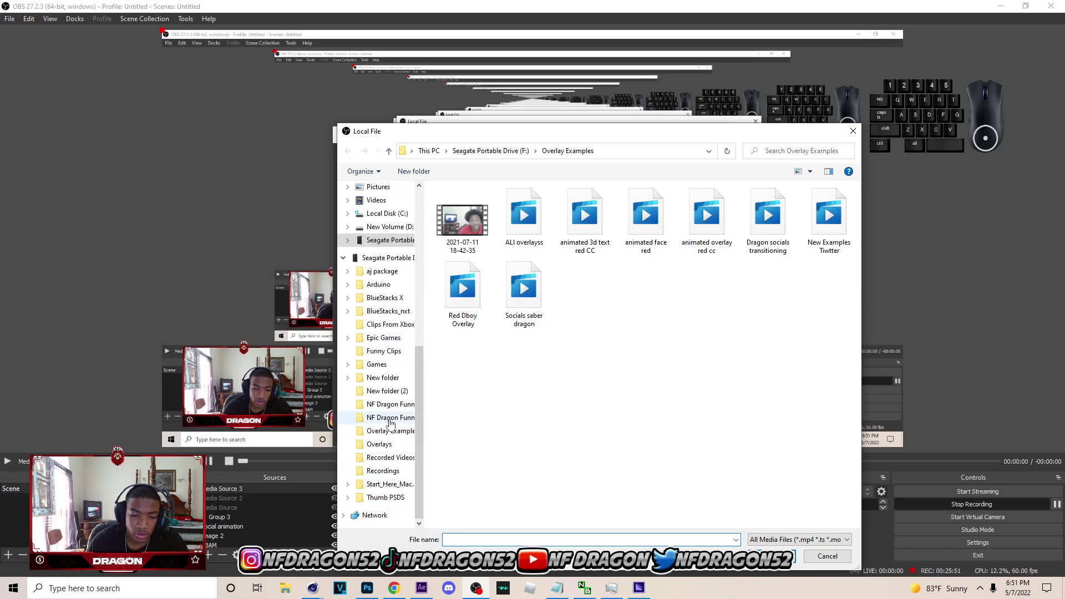
{"action": "left_click", "coordinate": [387, 257]}
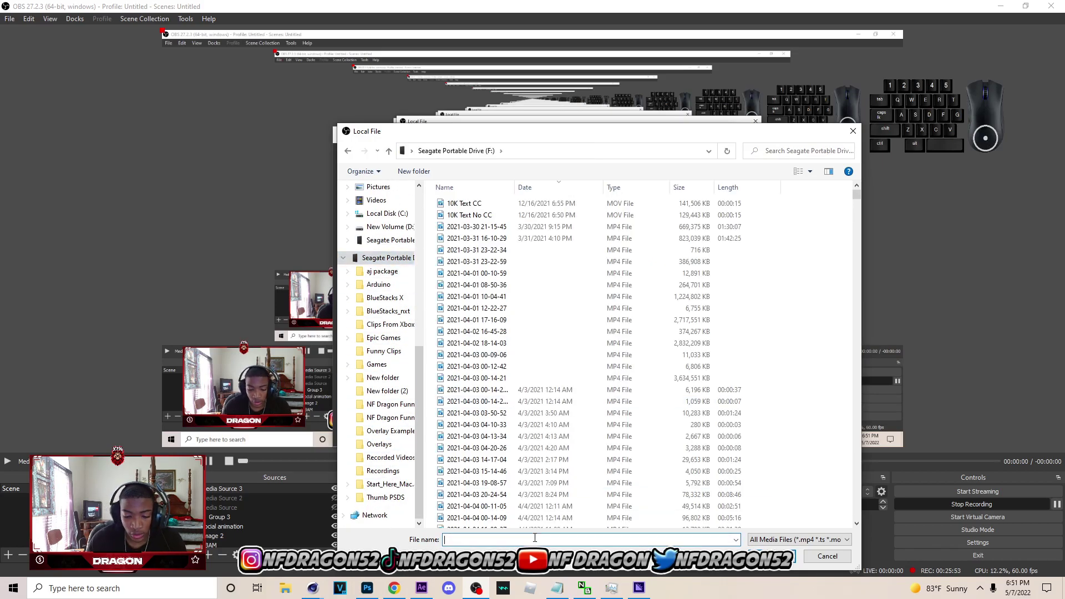
{"action": "type", "text": "ONLYJD"}
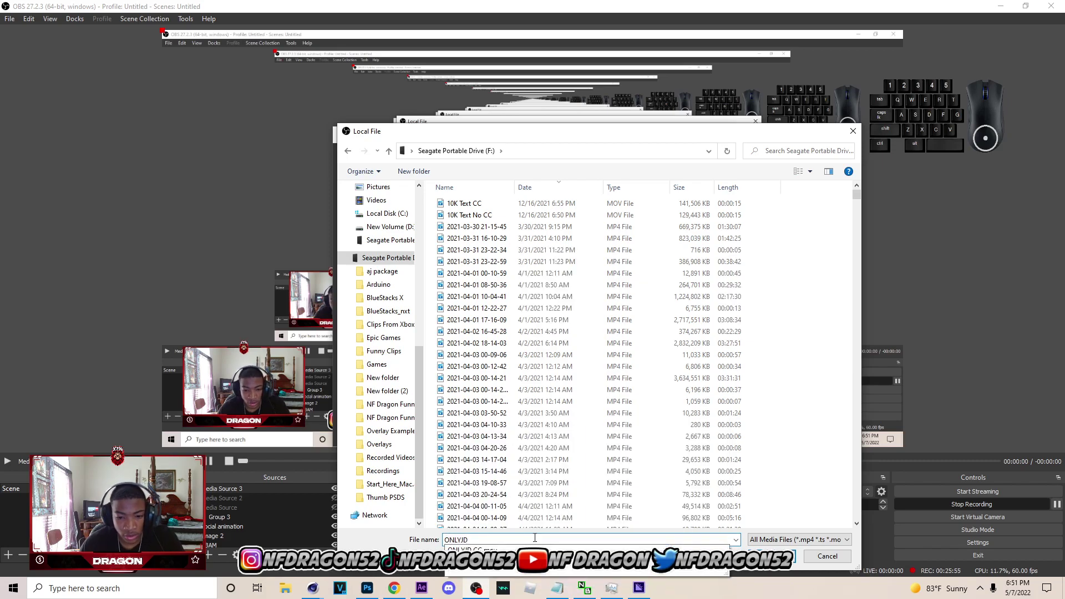
{"action": "left_click", "coordinate": [530, 550]}
{"action": "left_click", "coordinate": [770, 556]}
{"action": "left_click", "coordinate": [667, 435]}
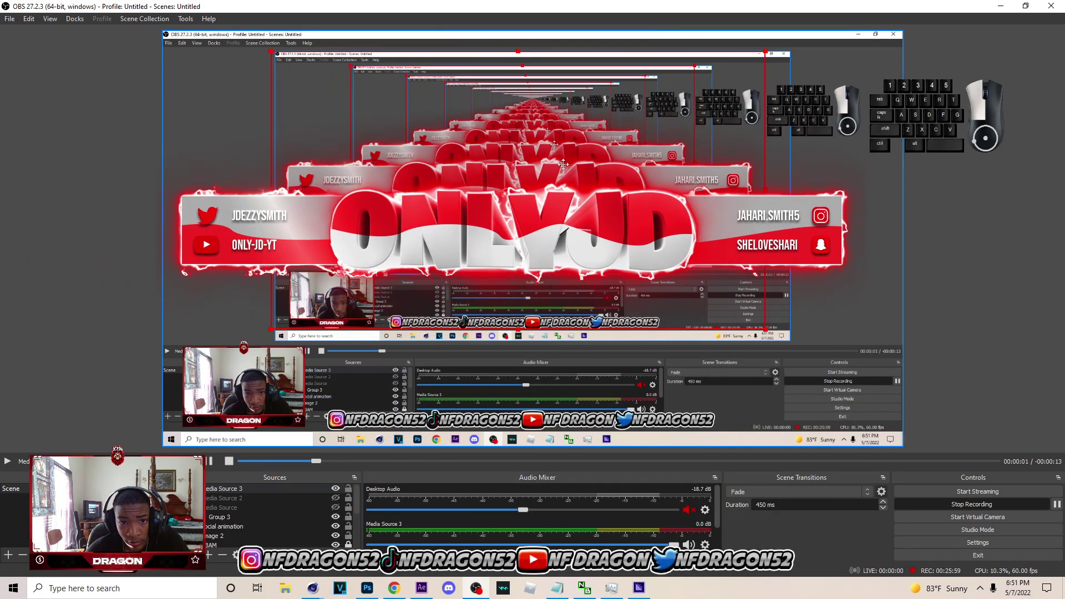
{"action": "scroll", "coordinate": [339, 530], "scroll_direction": "down", "scroll_amount": 3}
{"action": "left_click", "coordinate": [336, 535]}
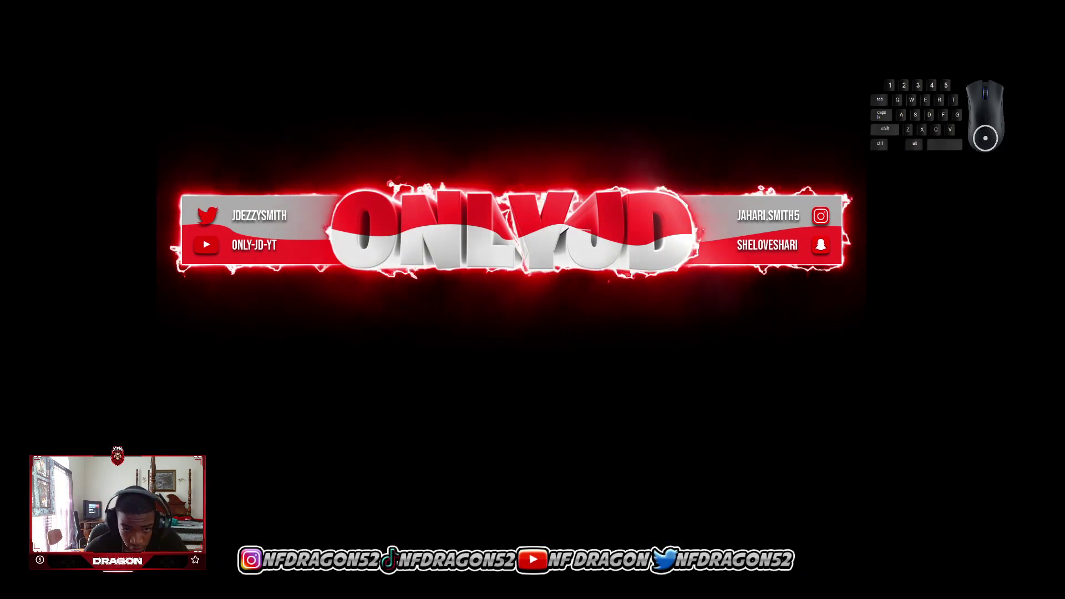